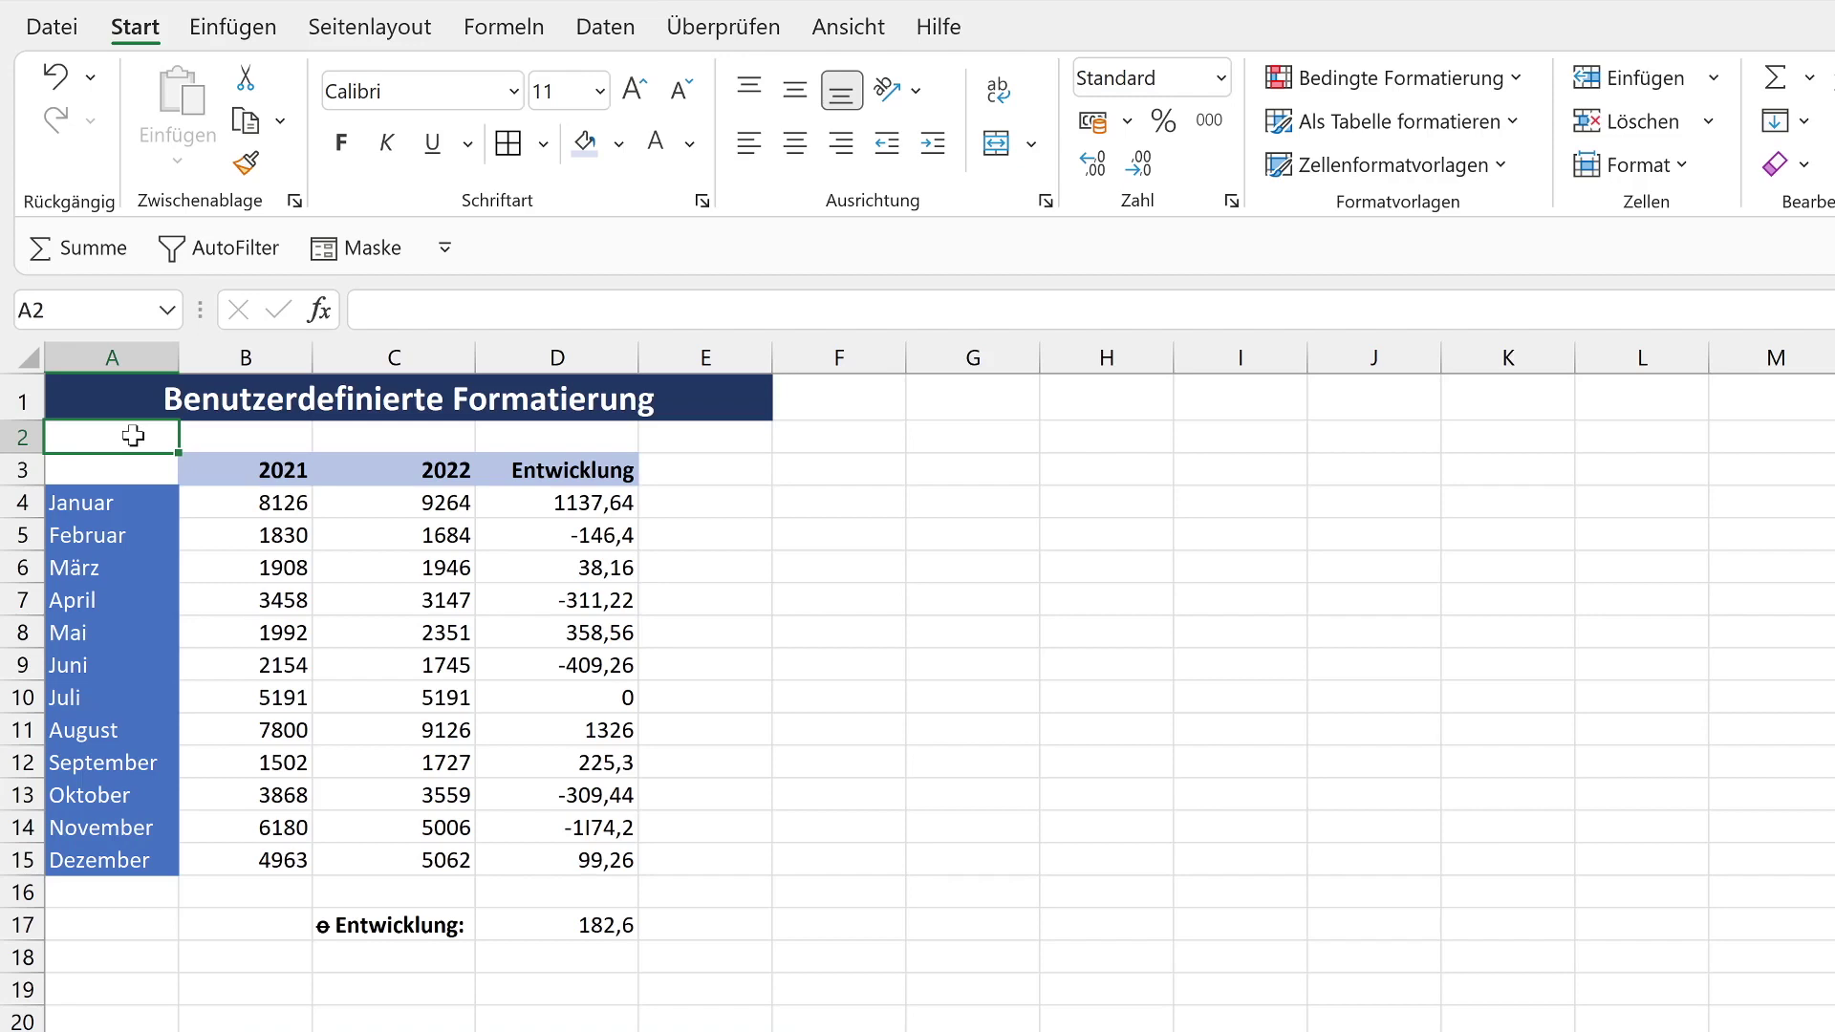
Inspect the 2021/2022 monthly values, the stored Entwicklung values and the average formula
left_click_drag(239, 468, 420, 469)
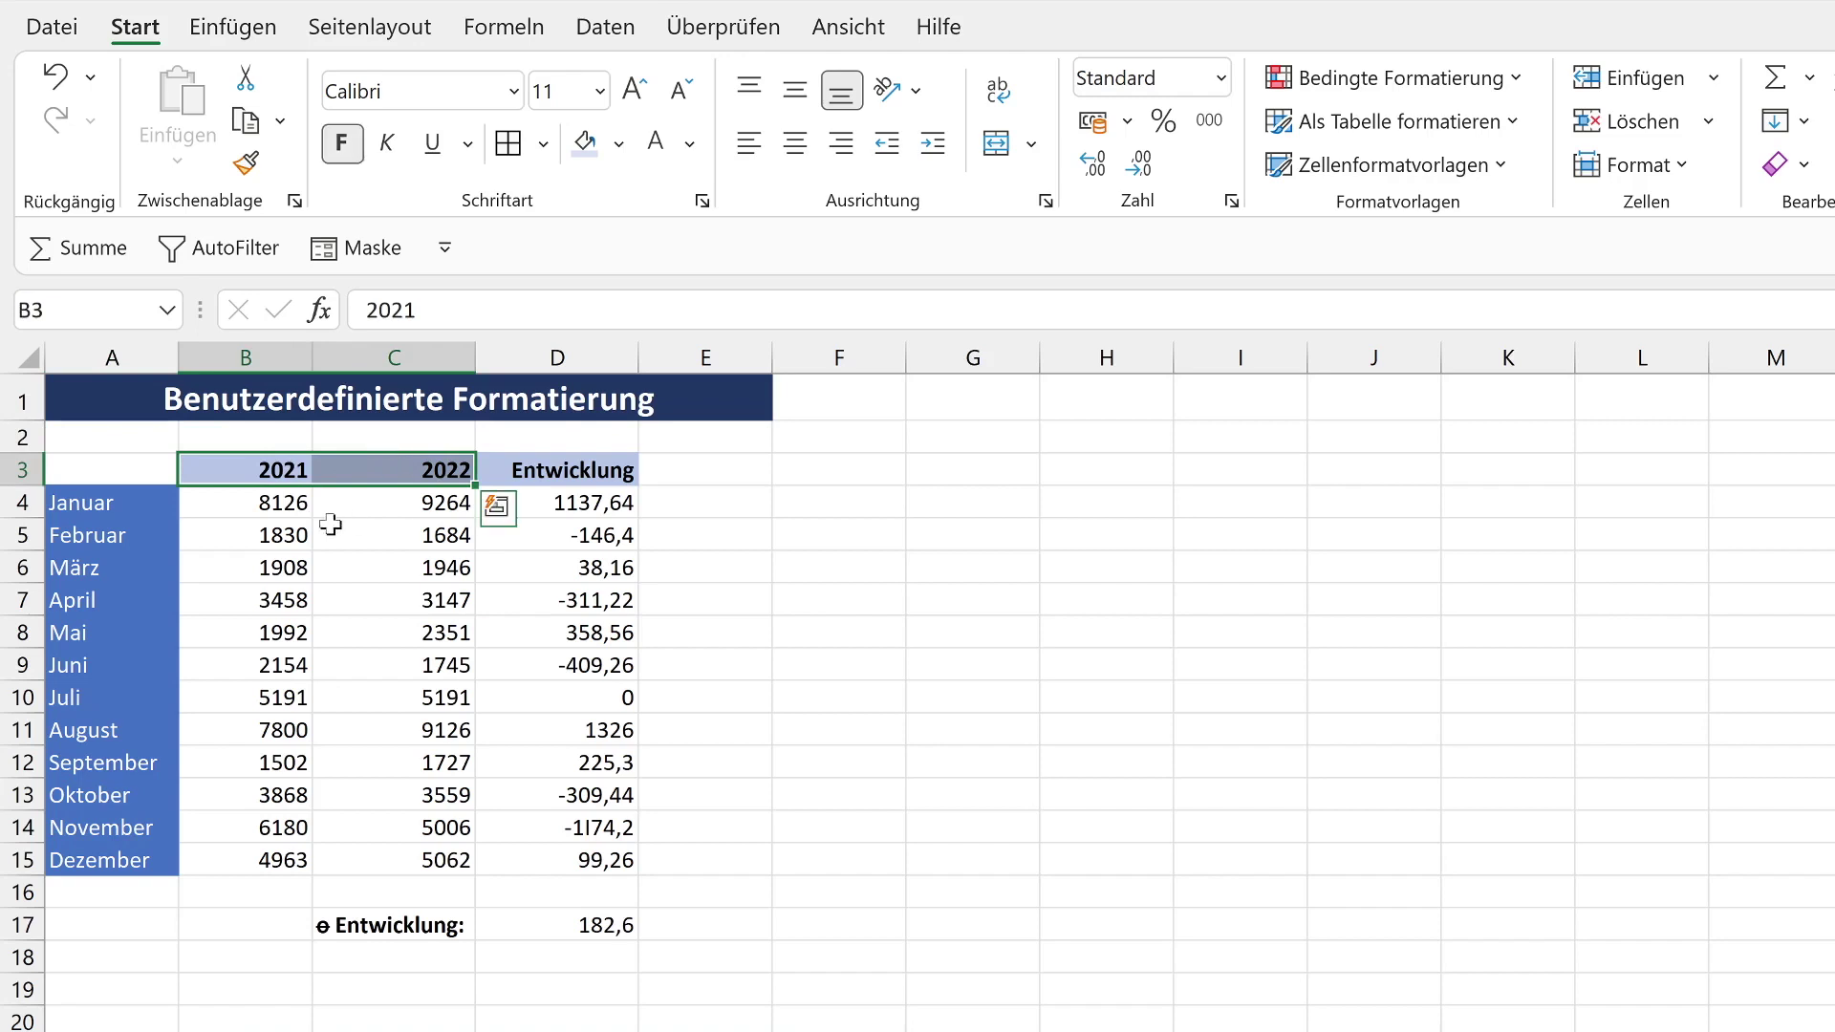
left_click_drag(273, 499, 440, 858)
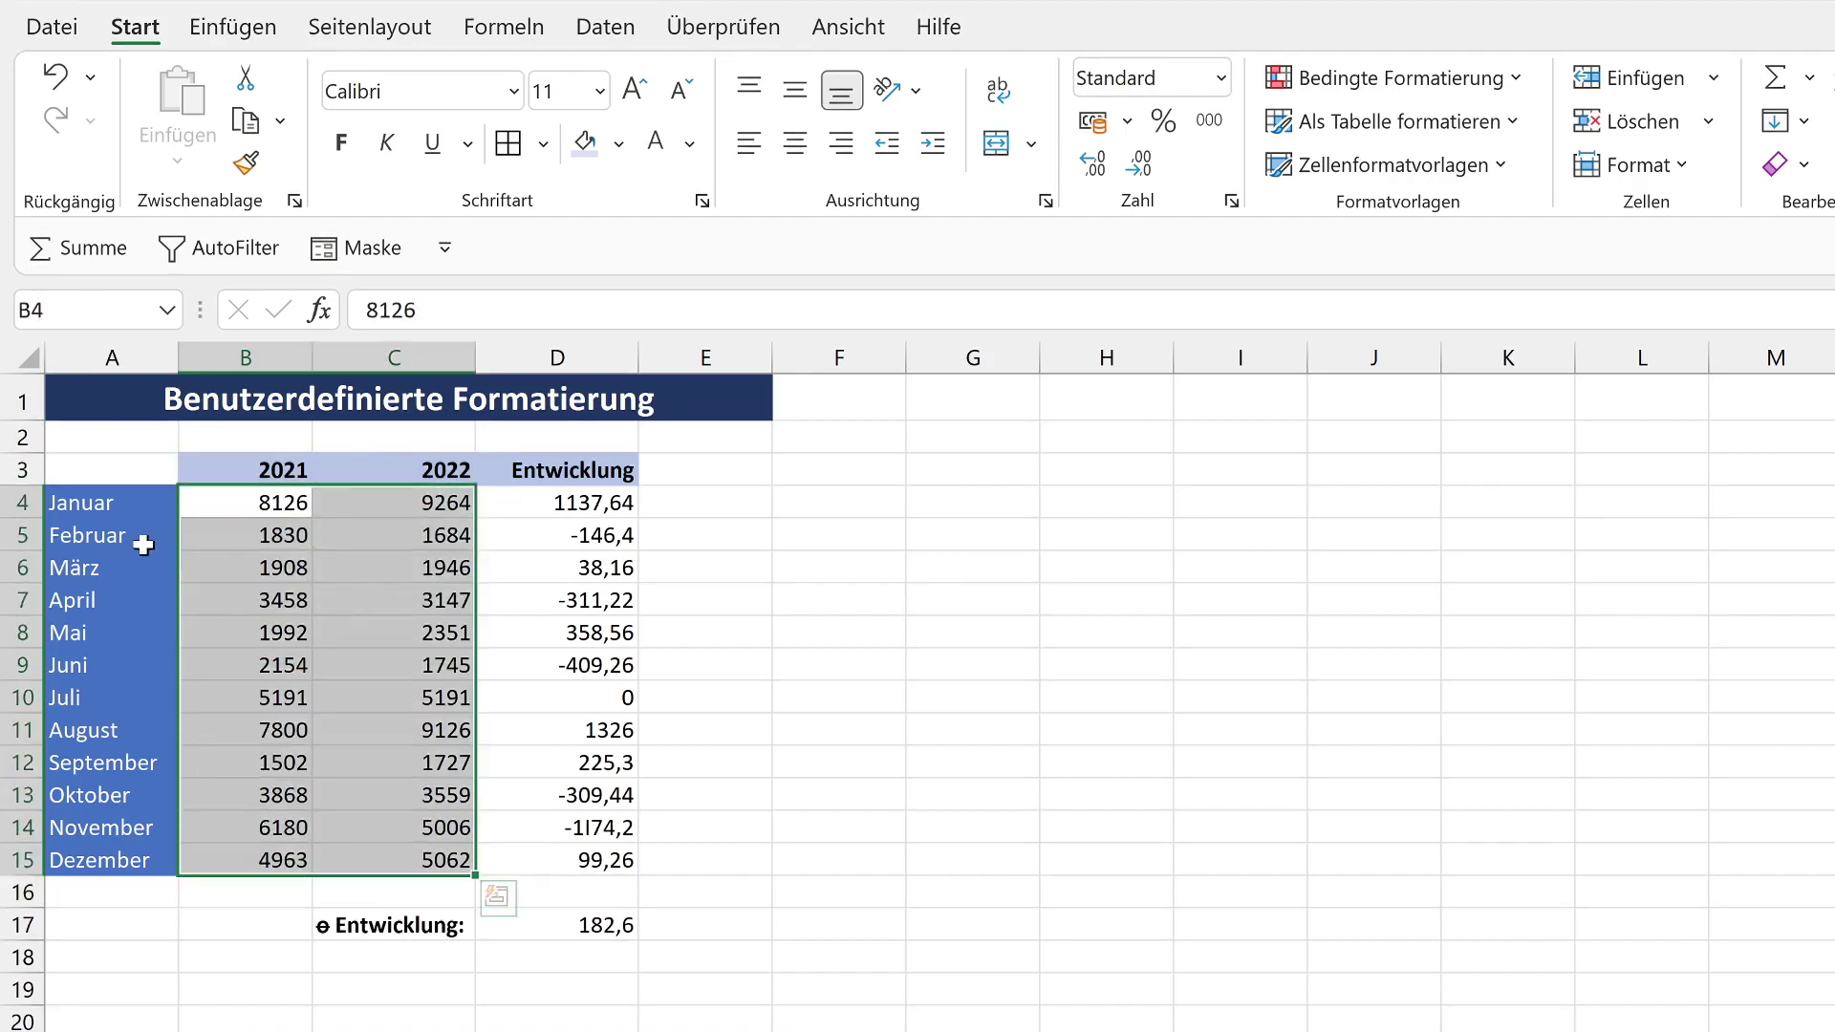
left_click(396, 600)
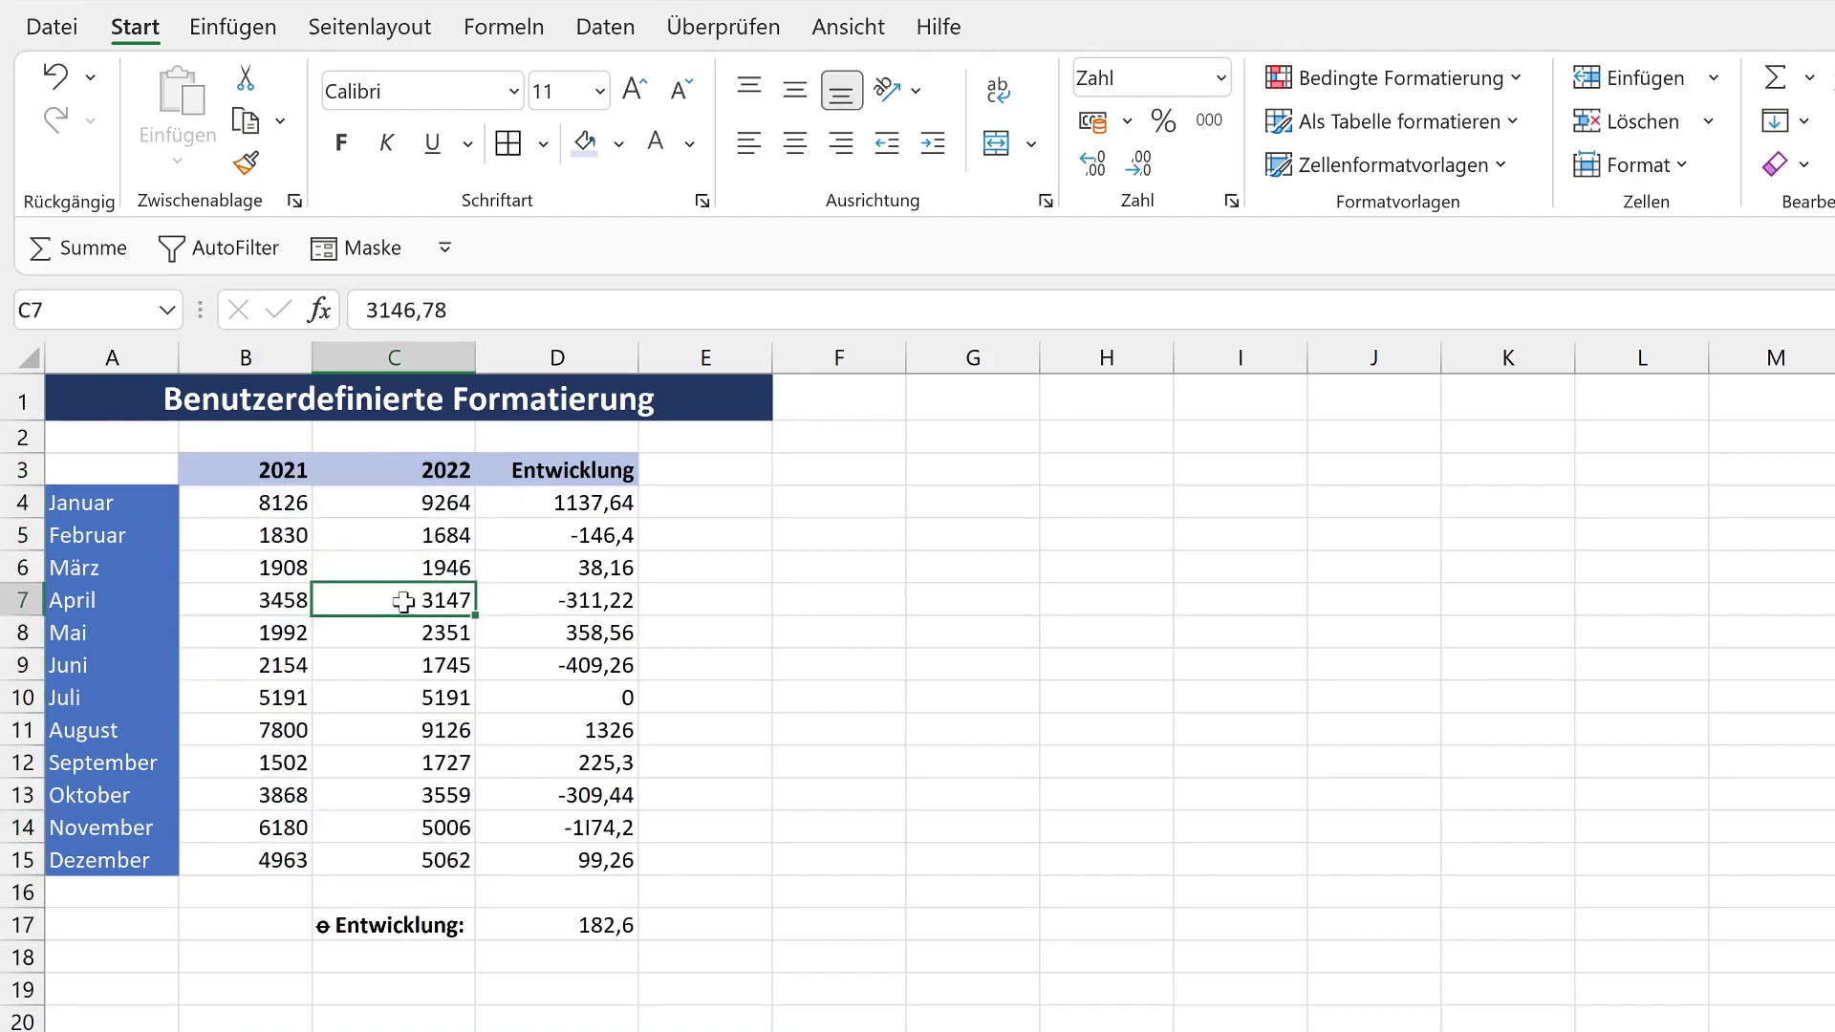
left_click(540, 513)
left_click(544, 540)
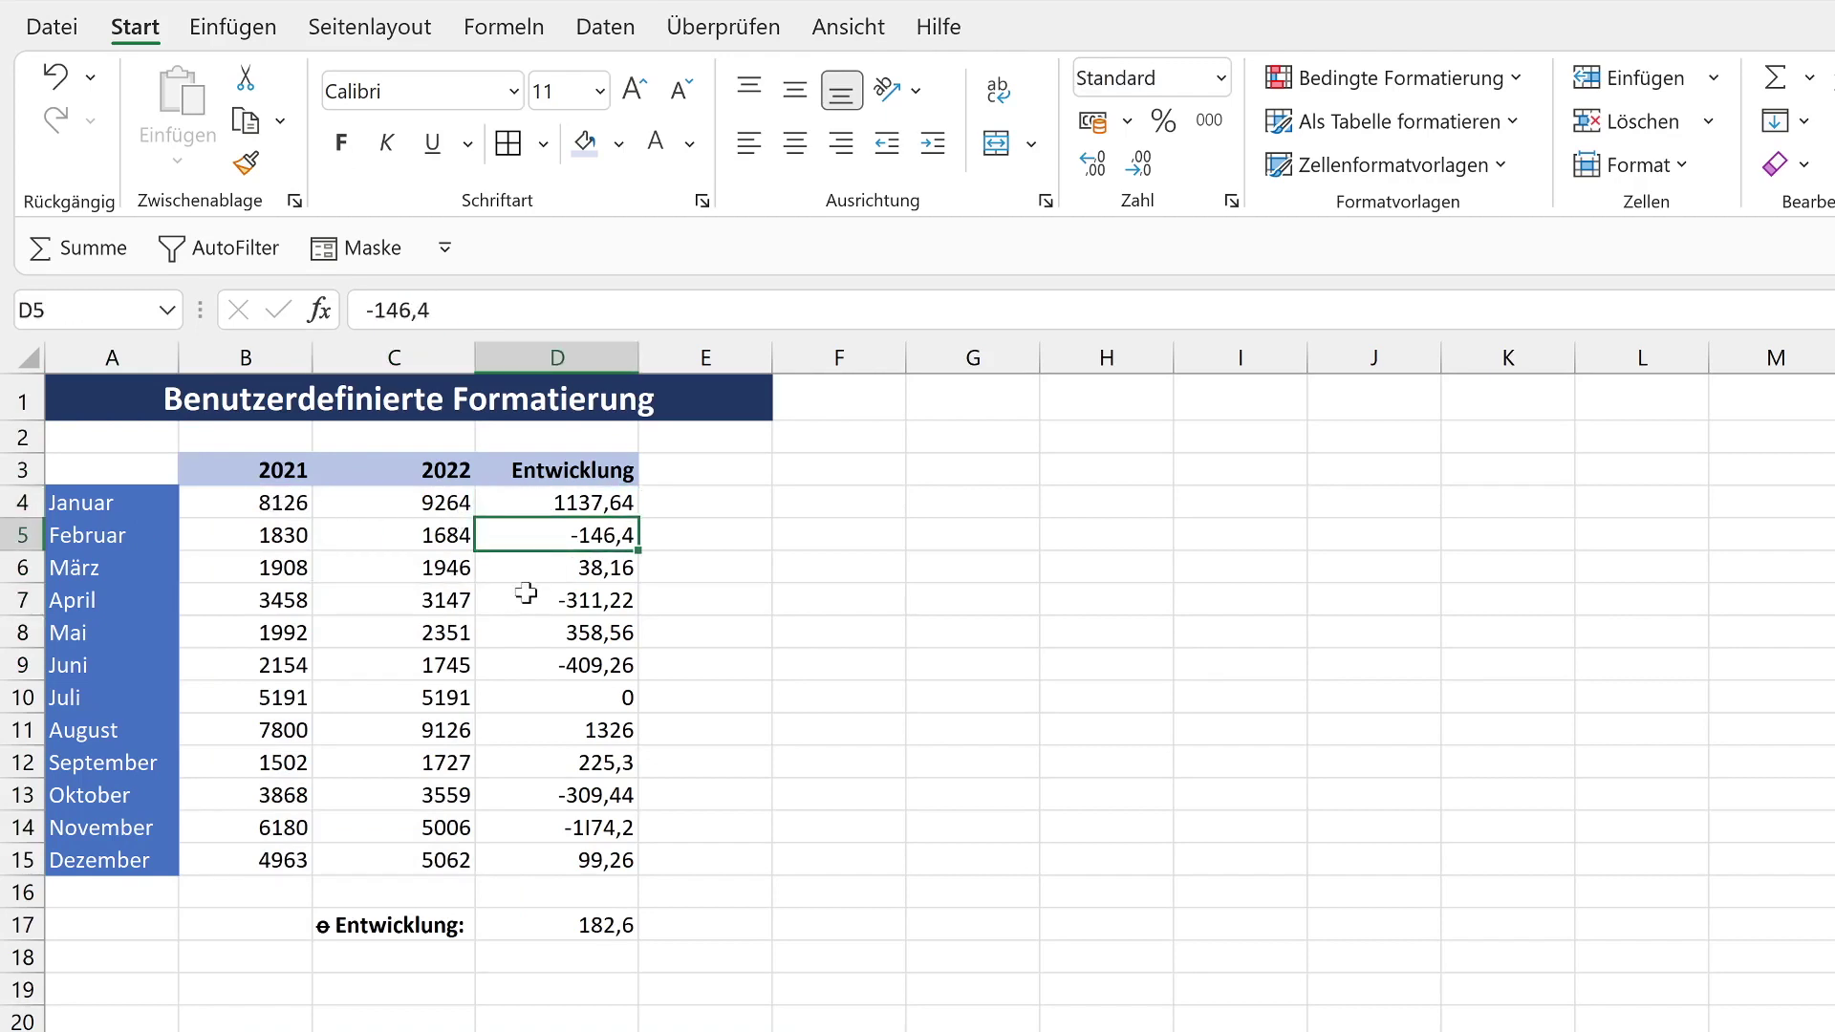
left_click(515, 937)
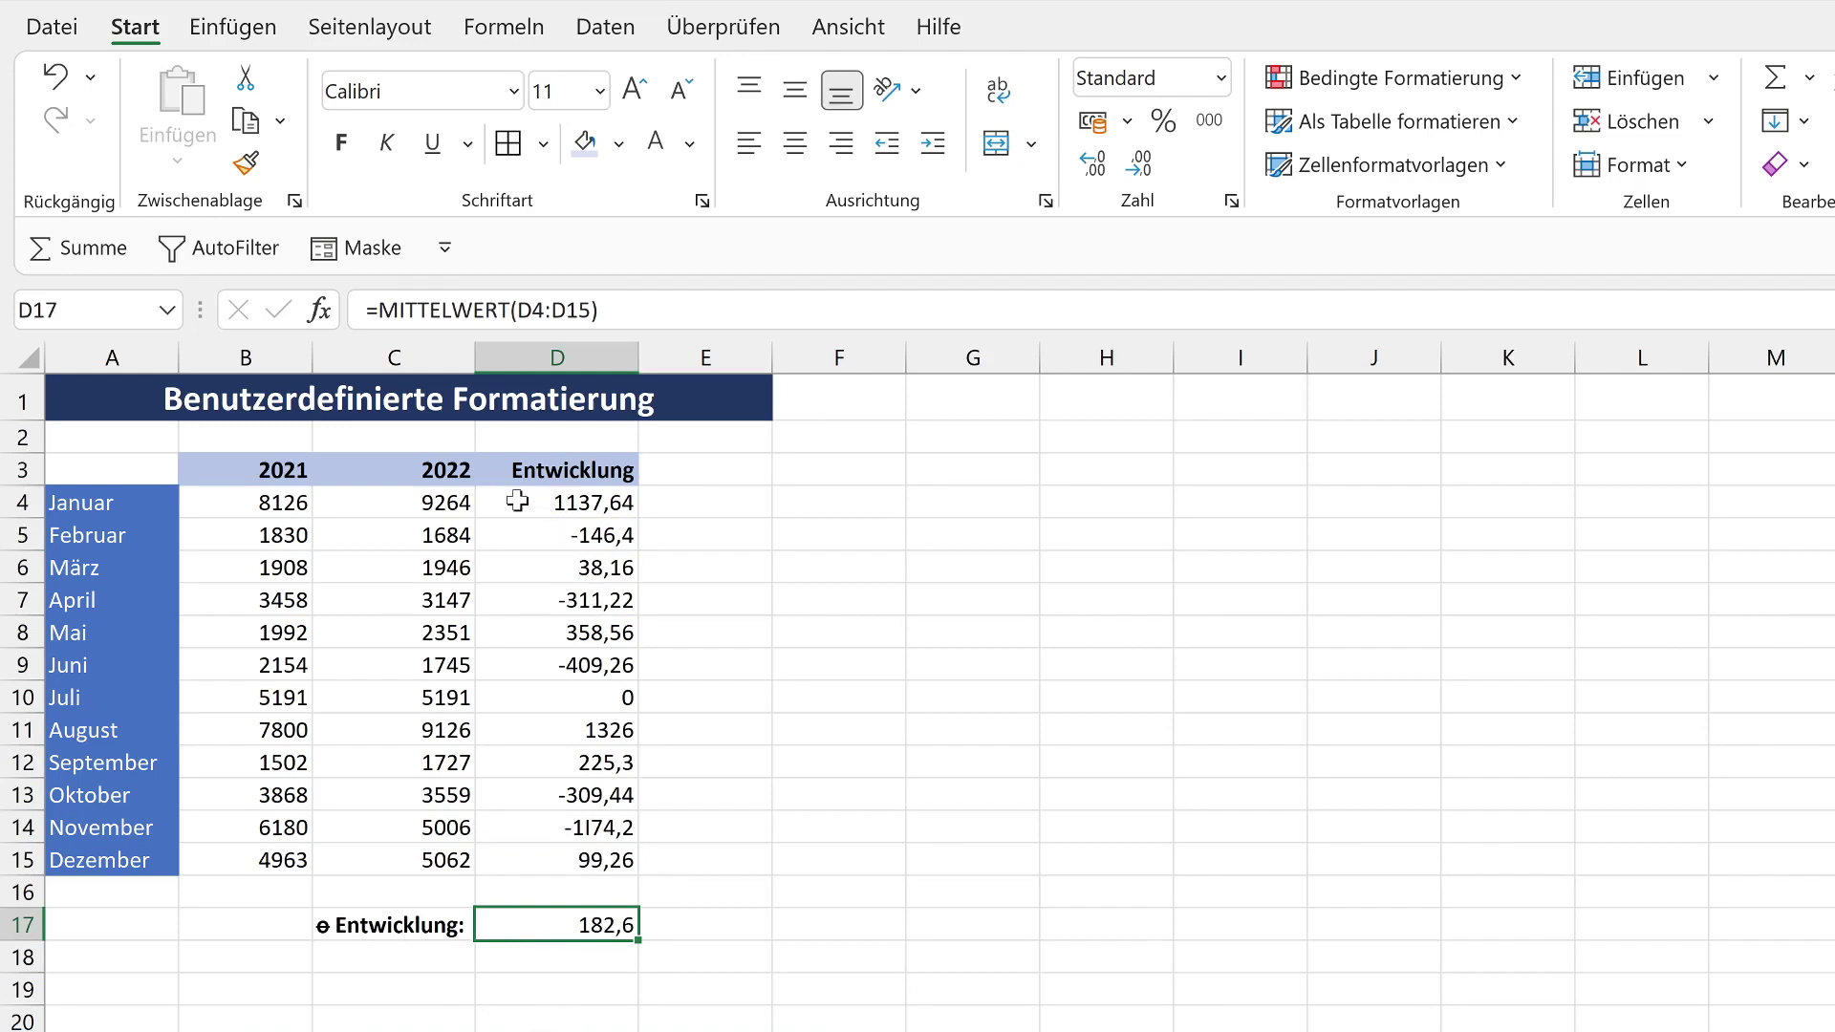
Open custom number formatting for the monthly Entwicklung values and select the Standard type code
left_click_drag(539, 503, 524, 866)
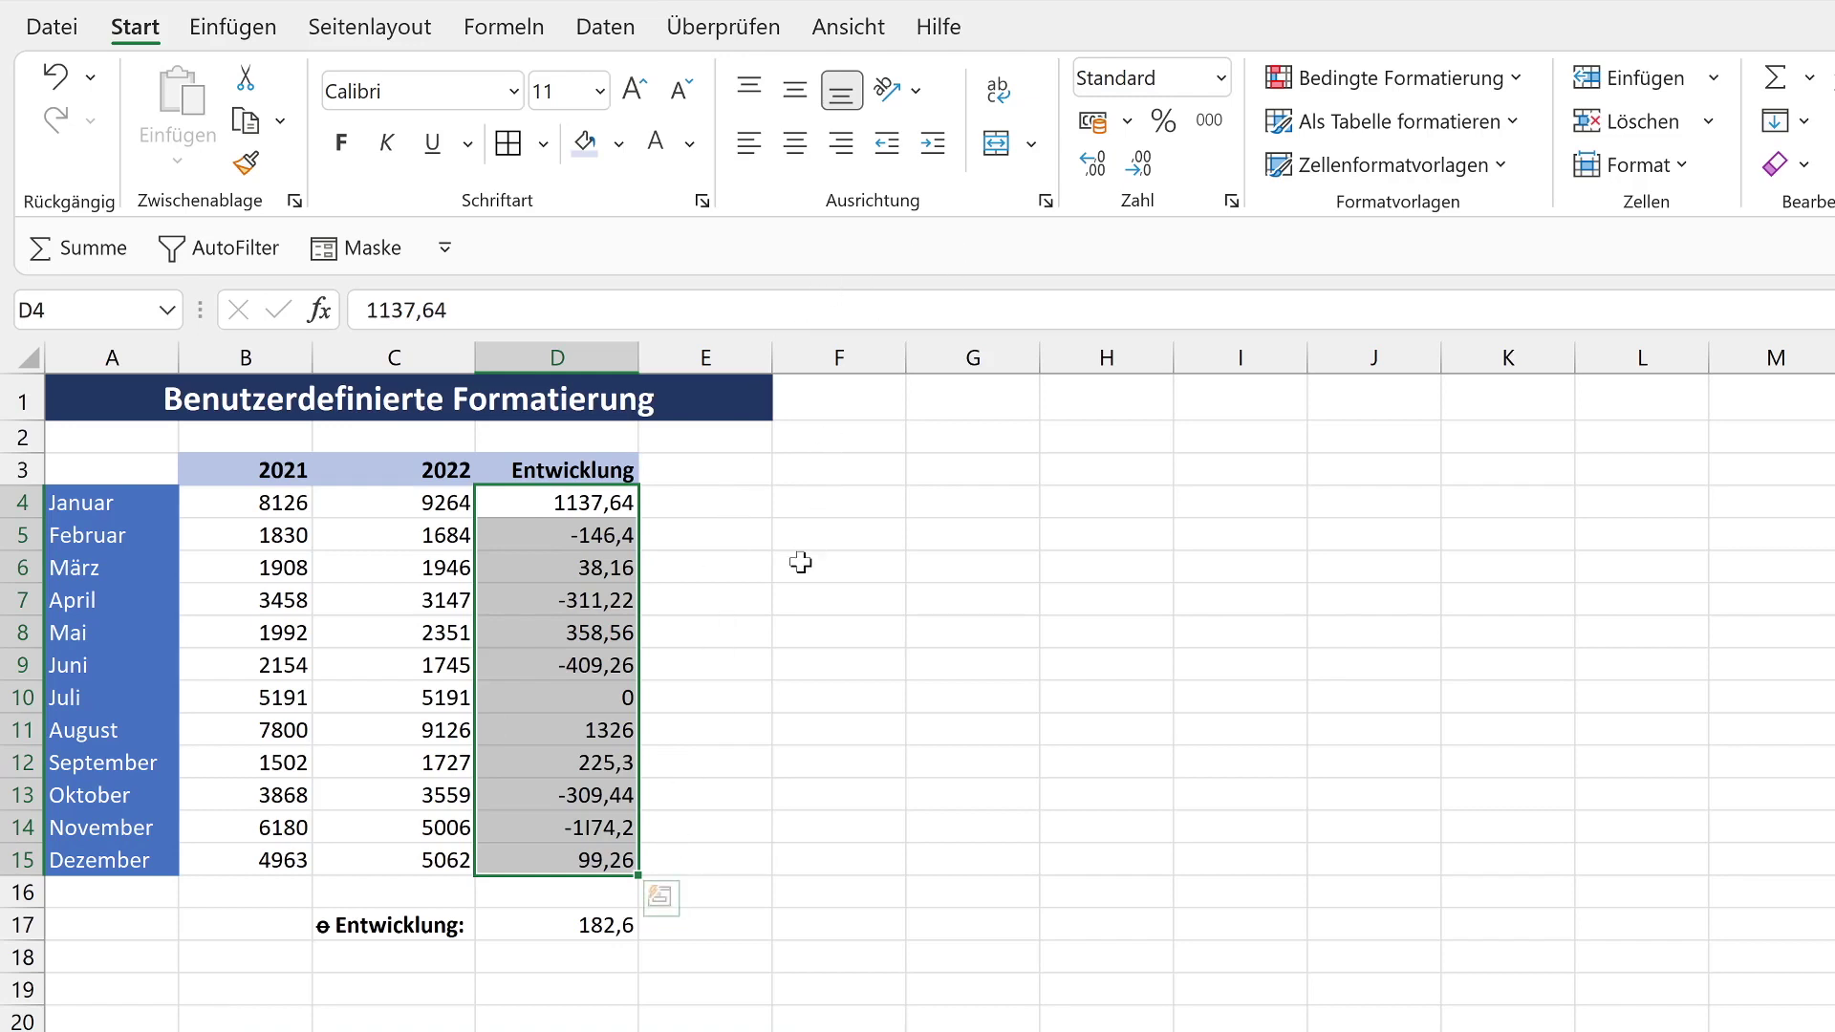
key("ctrl+1")
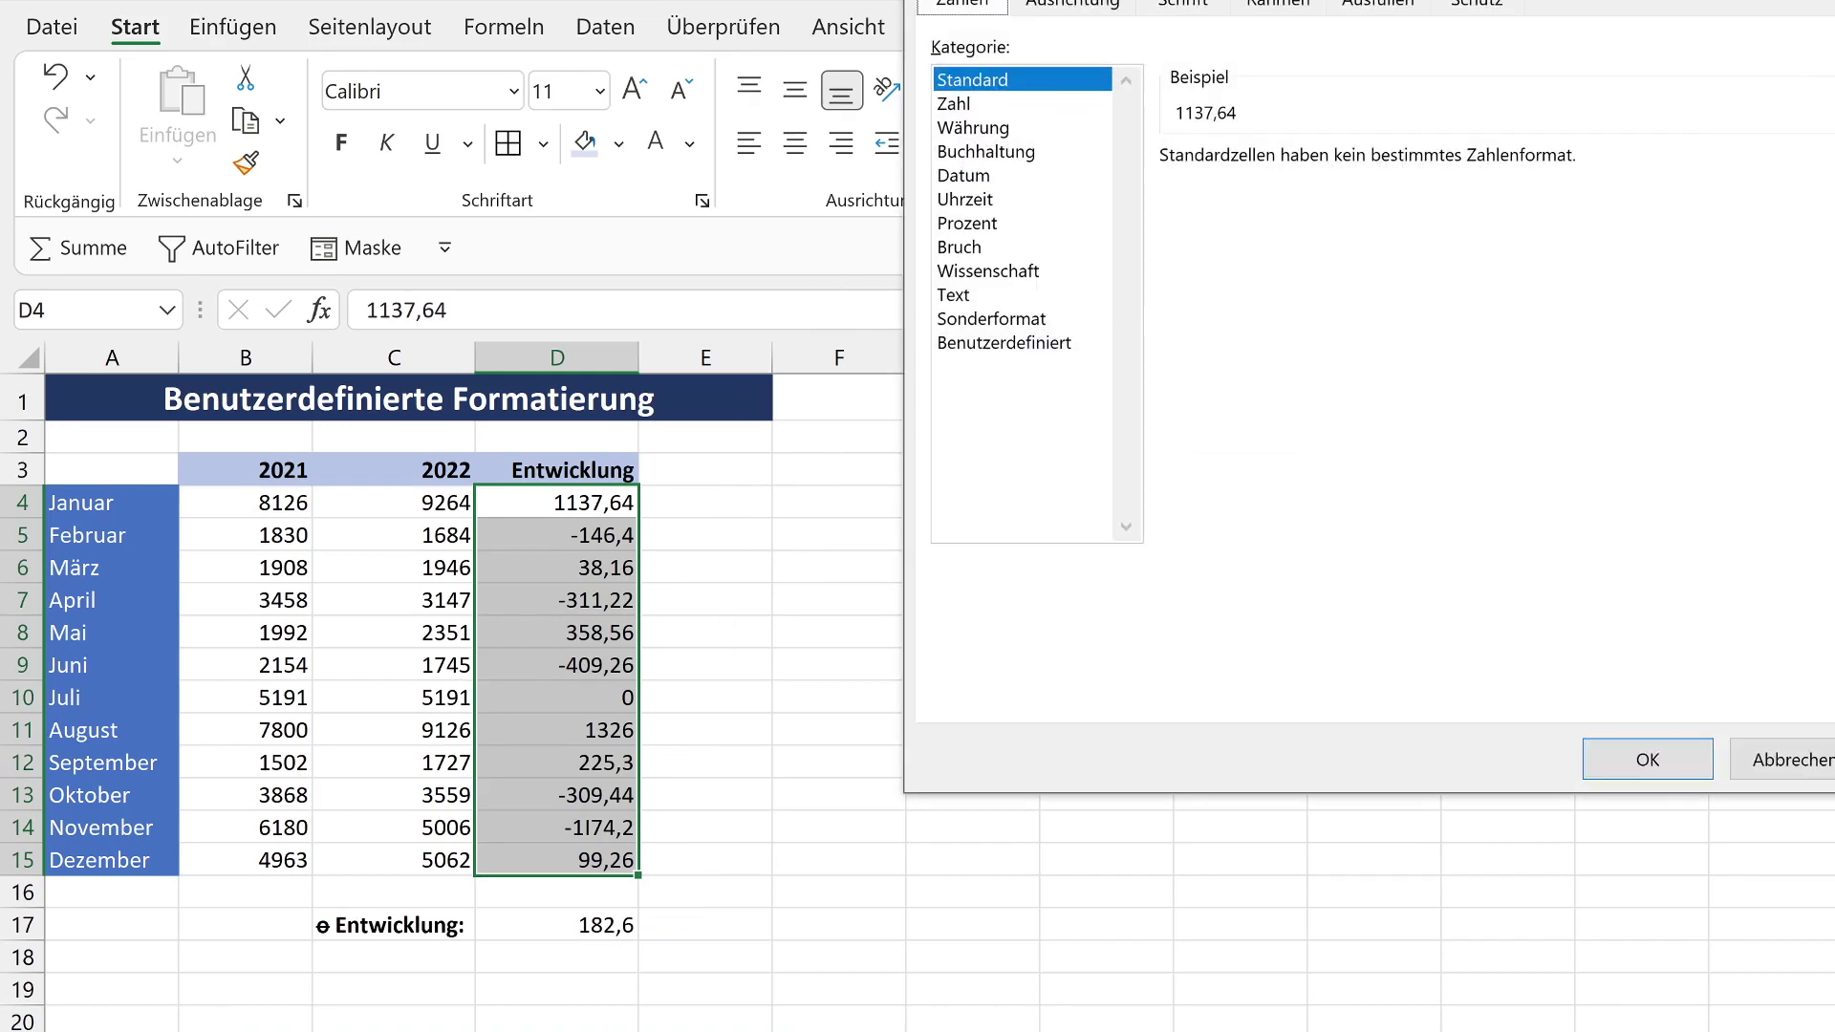
left_click_drag(1401, 2, 1171, 96)
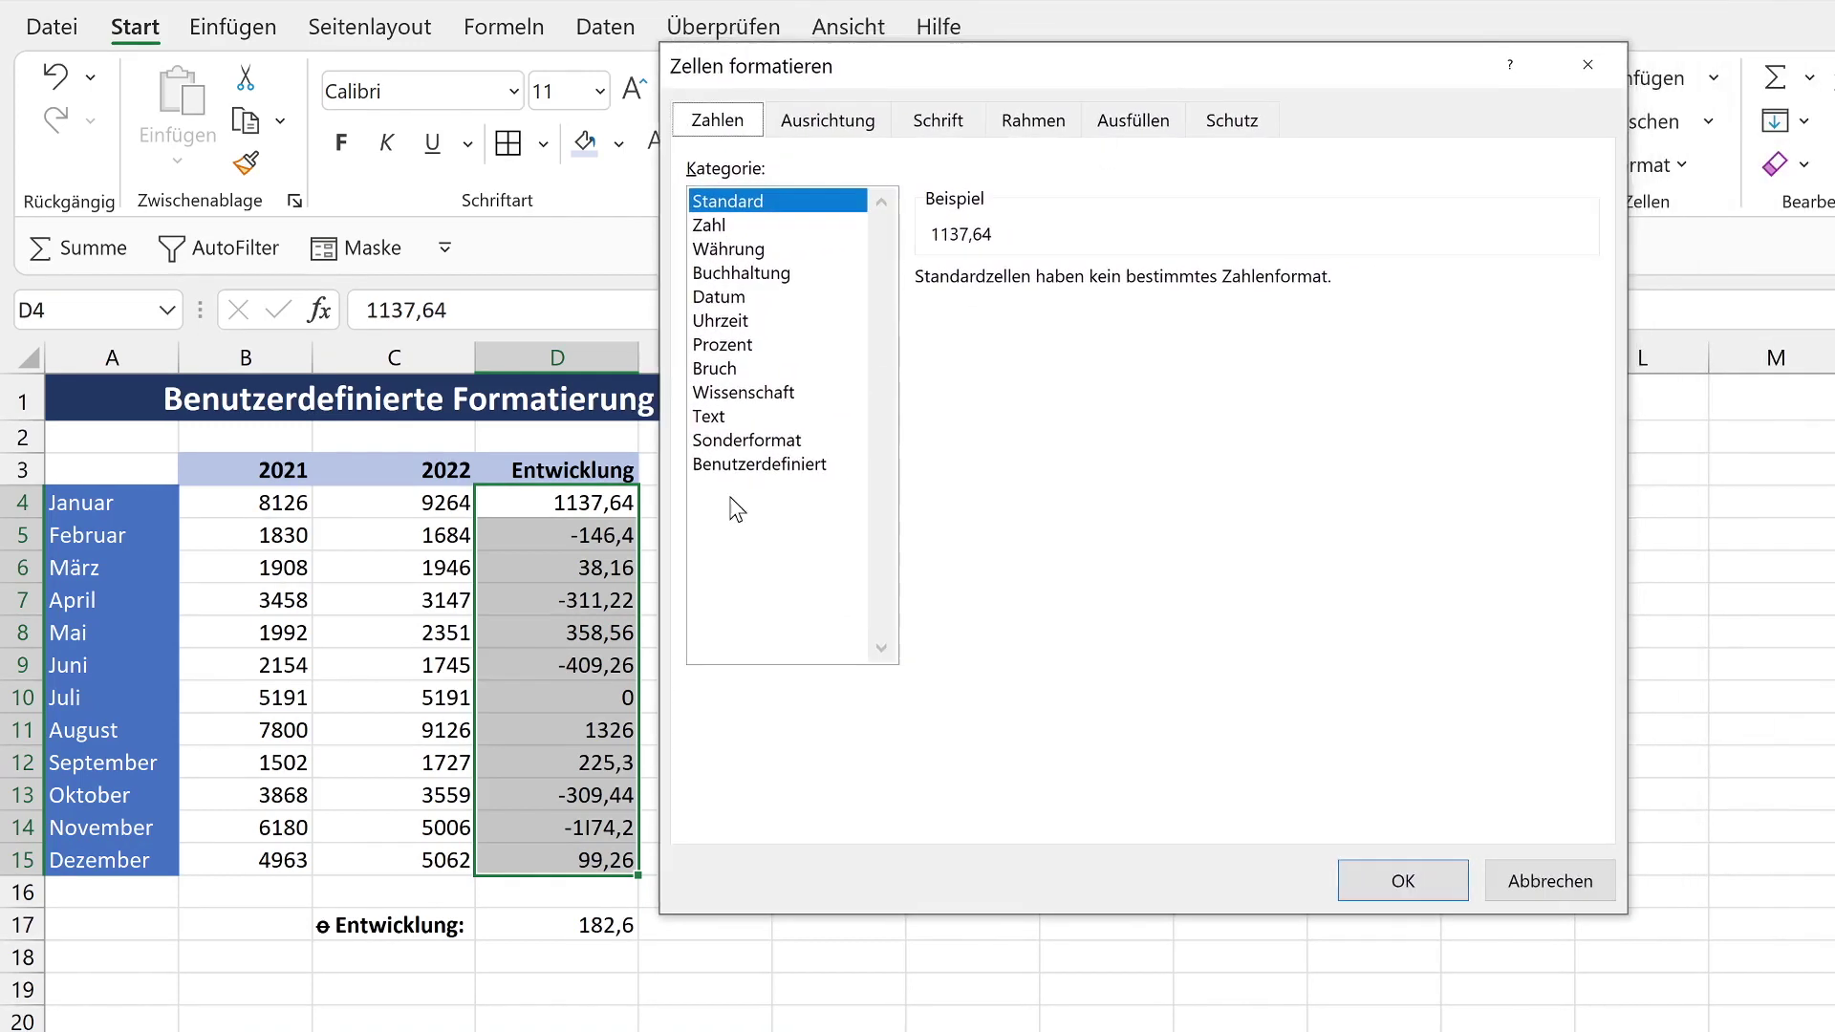
left_click(752, 465)
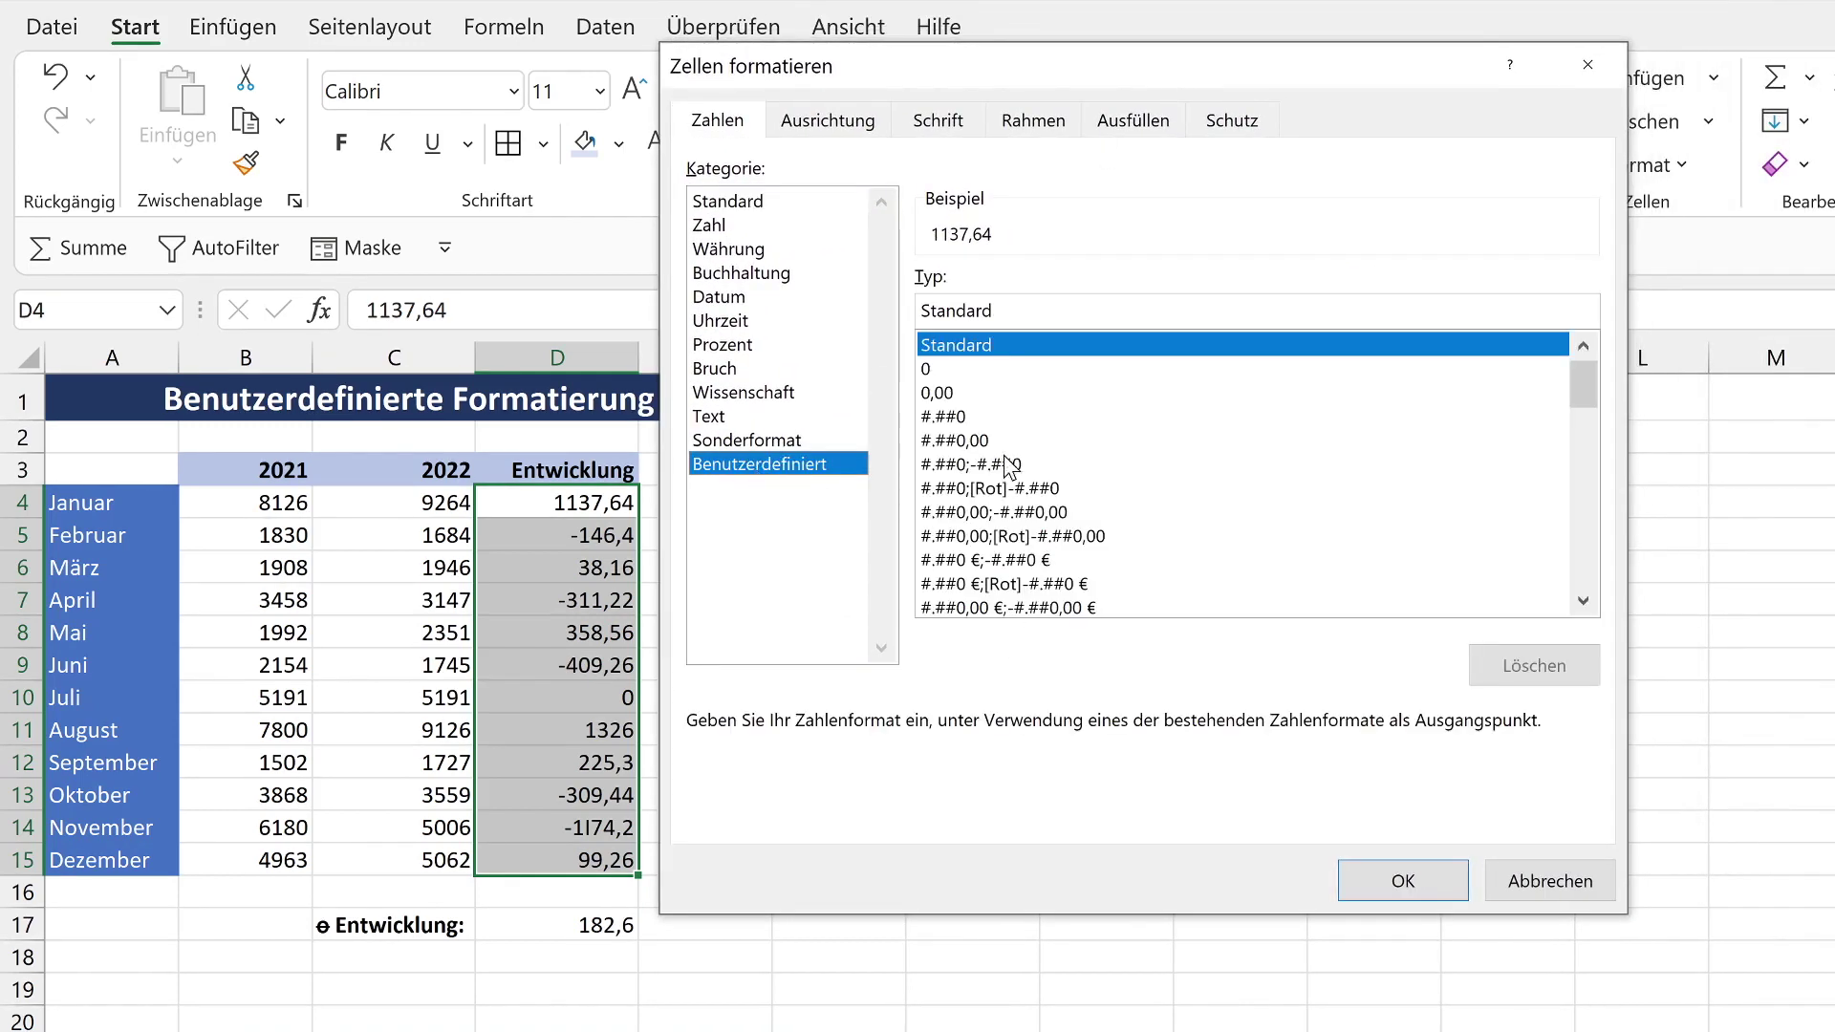
double_click(938, 308)
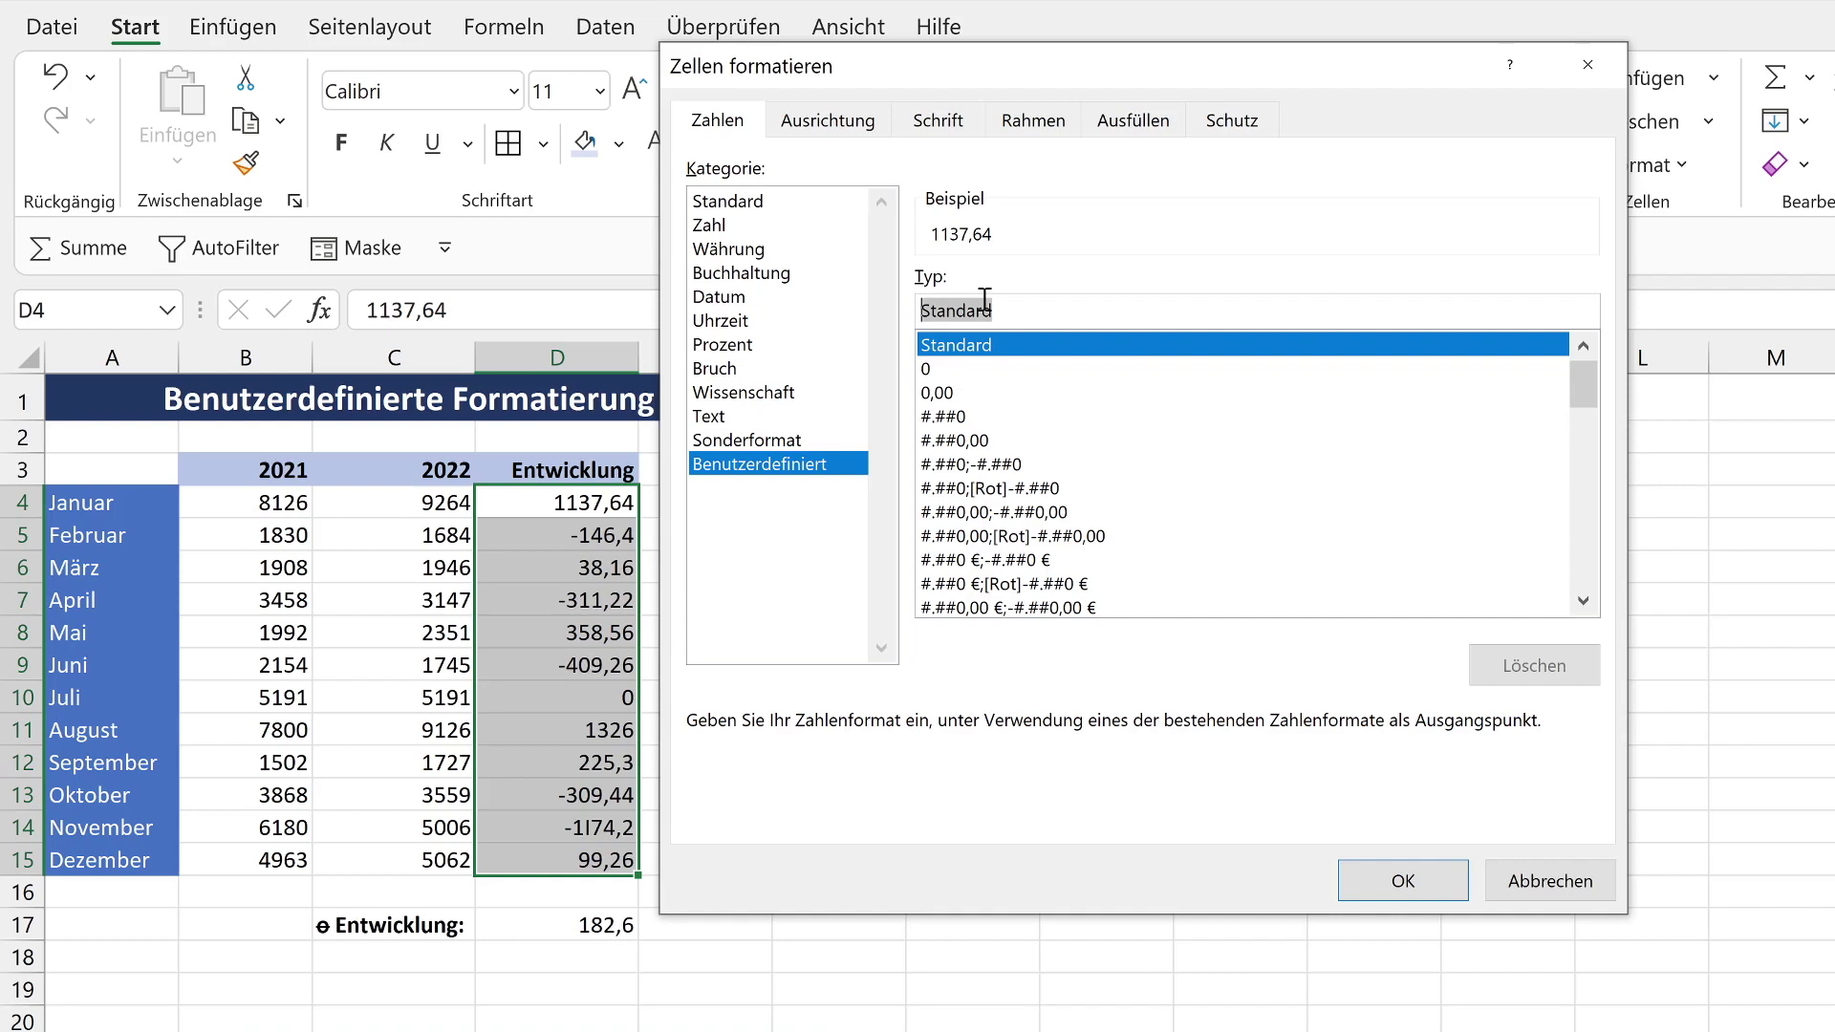
Enter the format code "Positiv "#;"Negativ "#;"Keine Änderung";[Rot]"KEINE ZAHL" in the Typ field
type("\"Po")
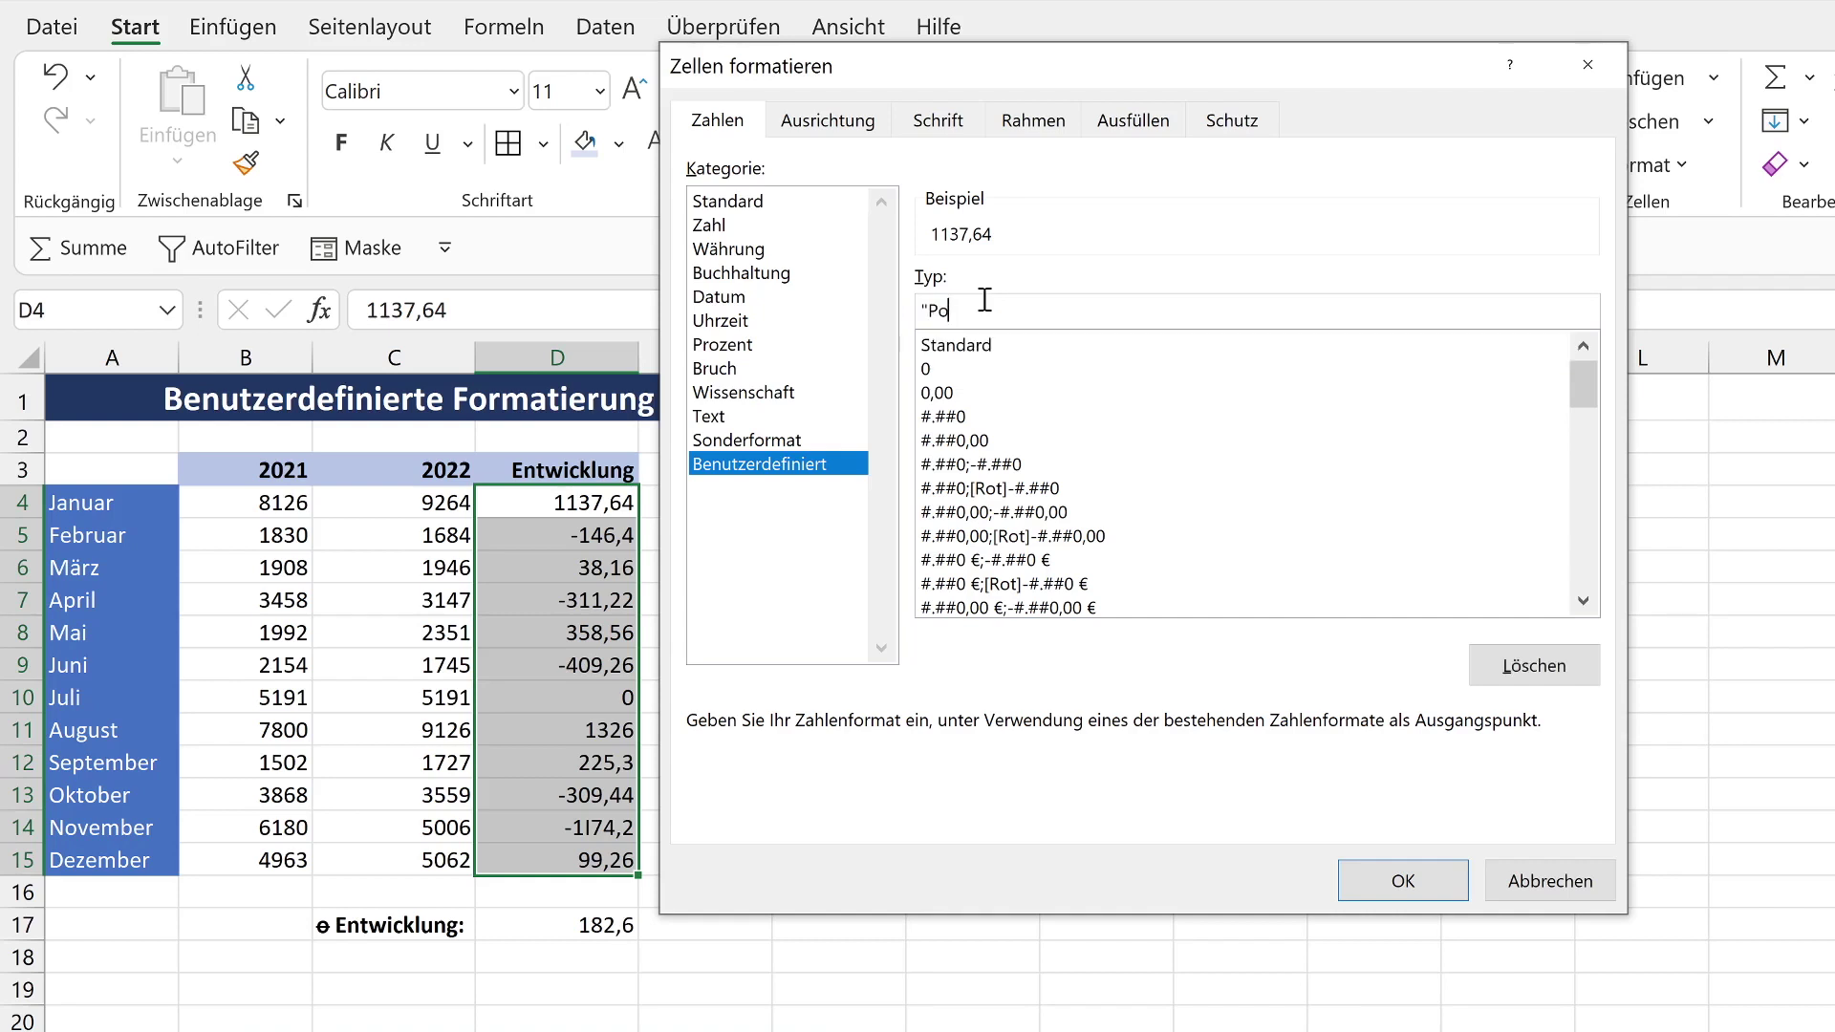
type("sitiv")
type("\"")
type(" #")
type(";")
type("\"")
type("Negativ \"")
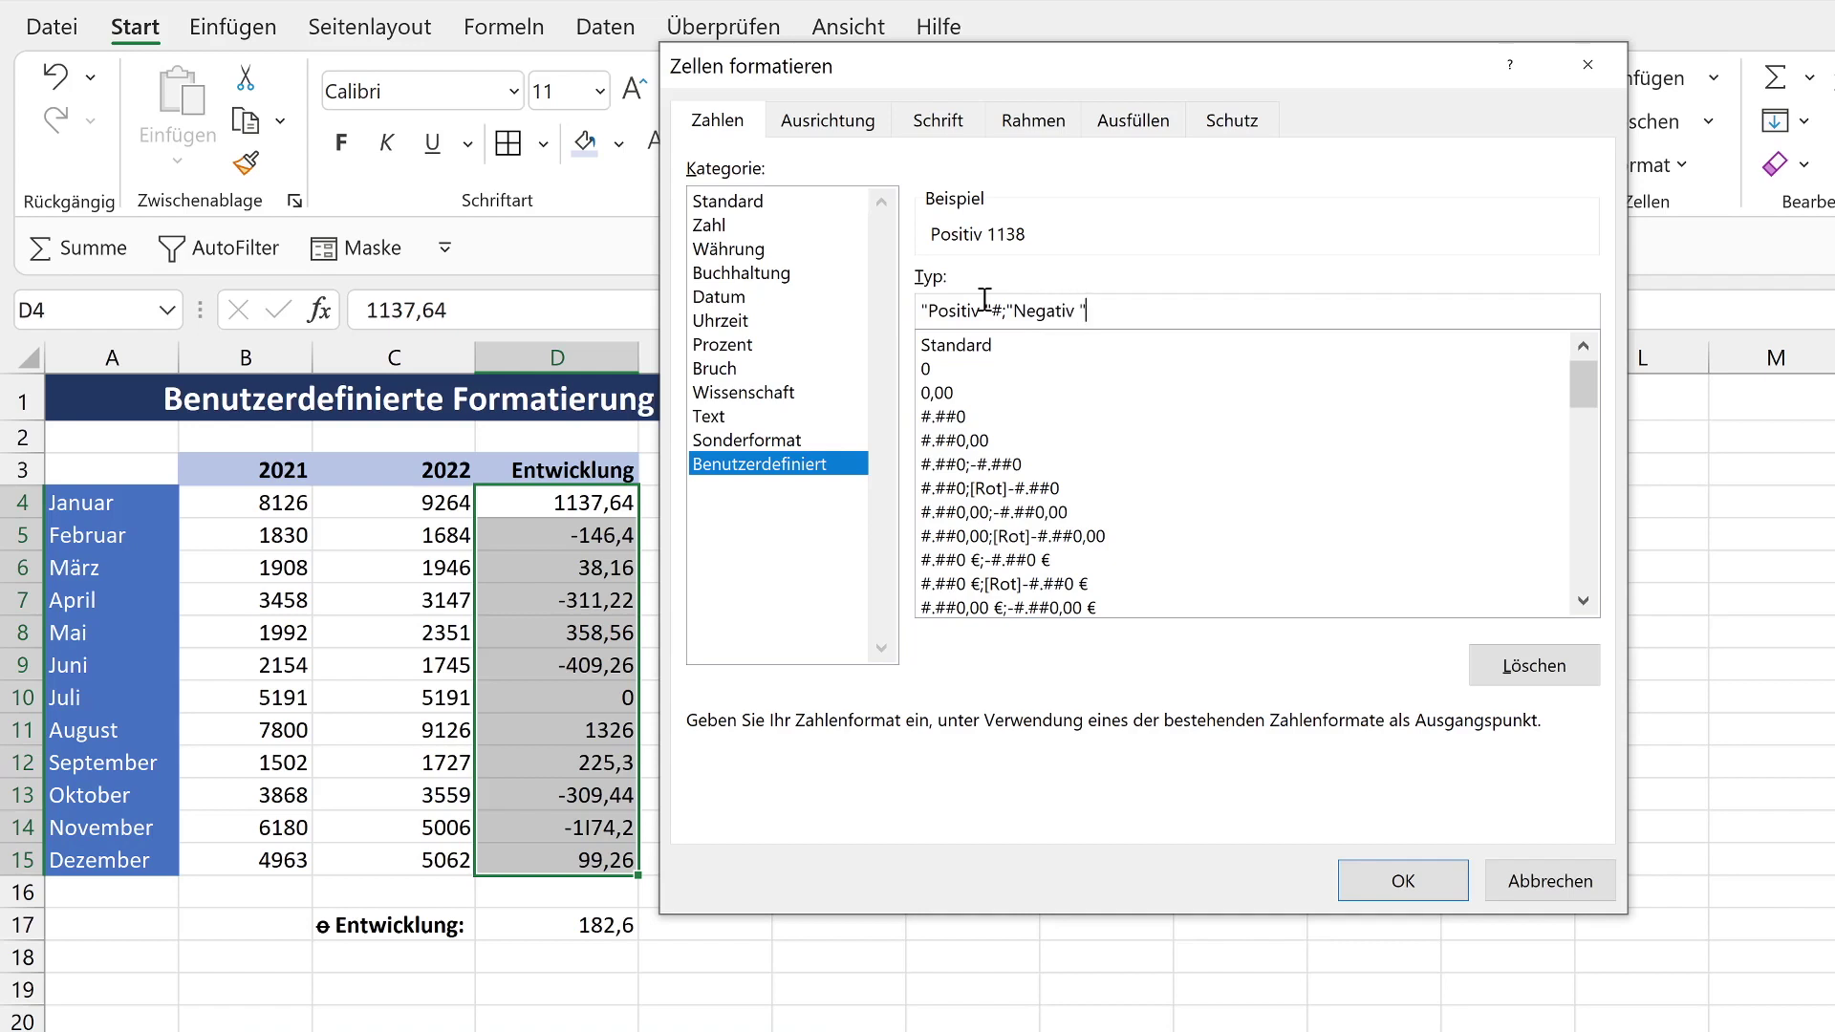
type("#")
type(";")
type("\"")
type("Kein")
type("e Änerun")
key("BackSpace")
key("BackSpace")
key("BackSpace")
key("BackSpace")
type("derung\"")
type(";")
type("[]")
type("RO")
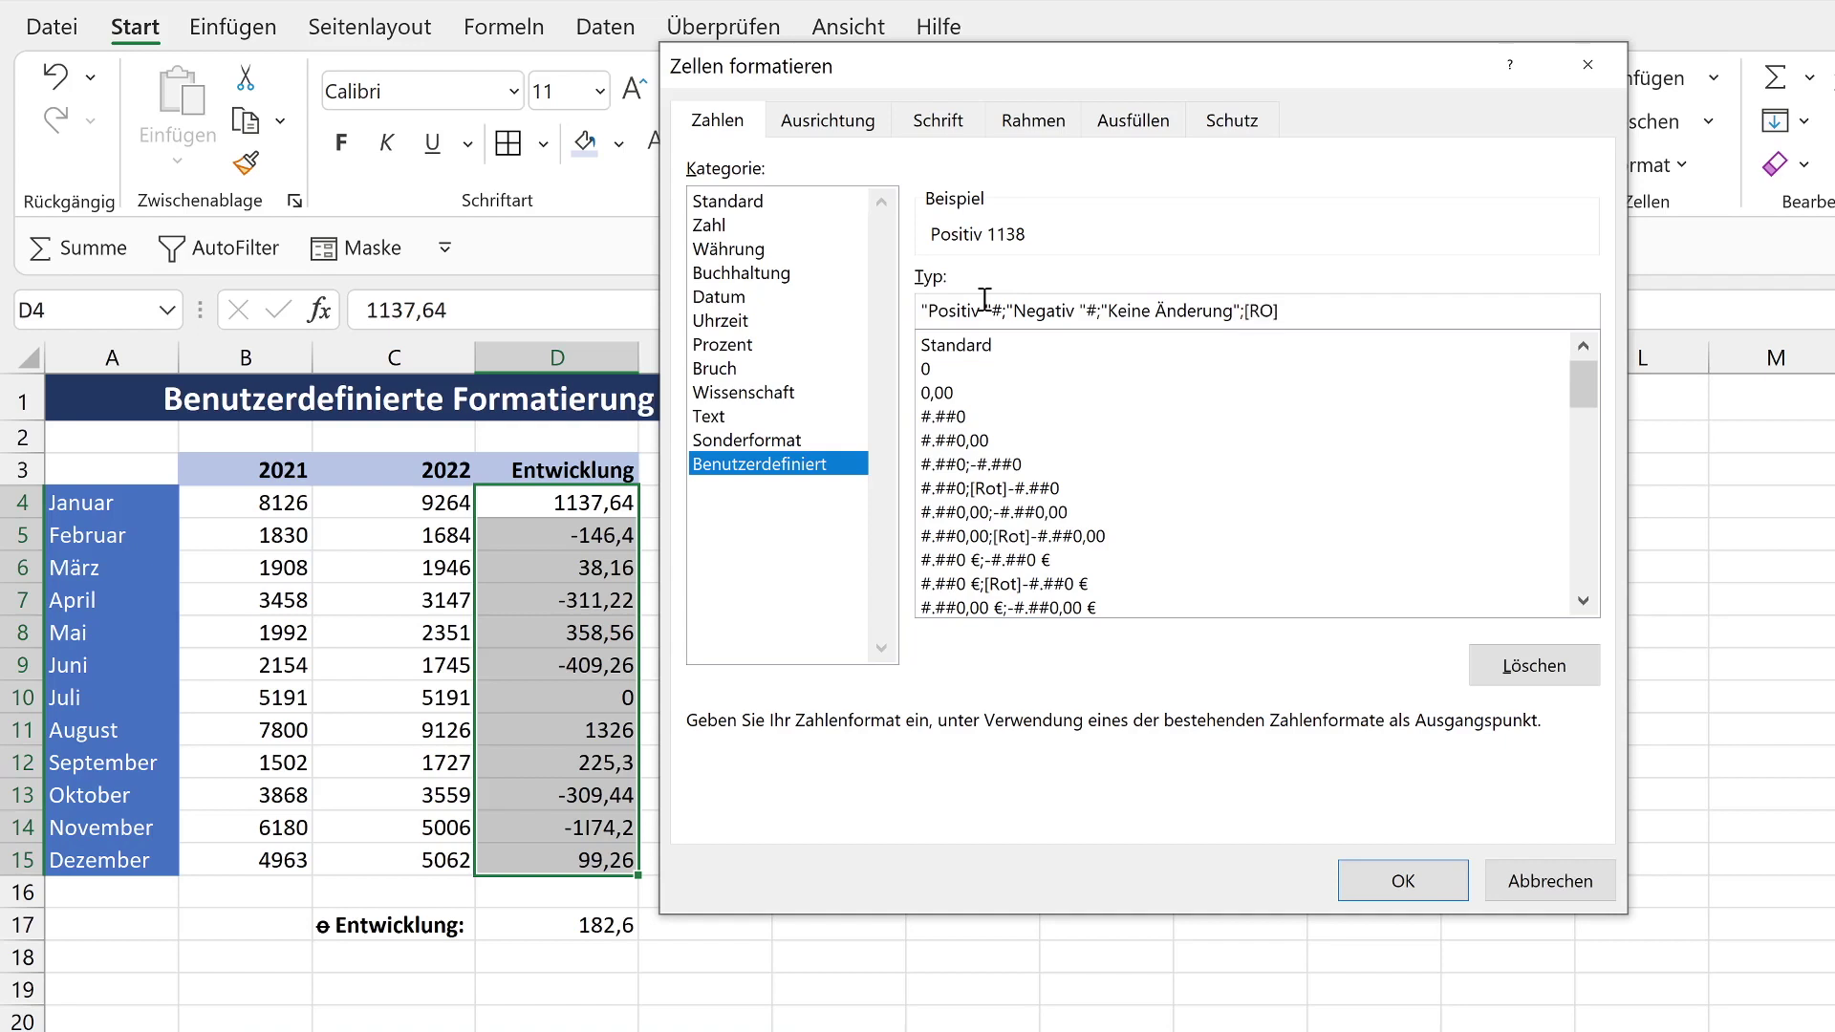
key("BackSpace")
type("ot]")
type("\"")
type("KEINE Z")
type("AHL\"")
Apply the custom format and widen column D so the labels fit
left_click(1403, 880)
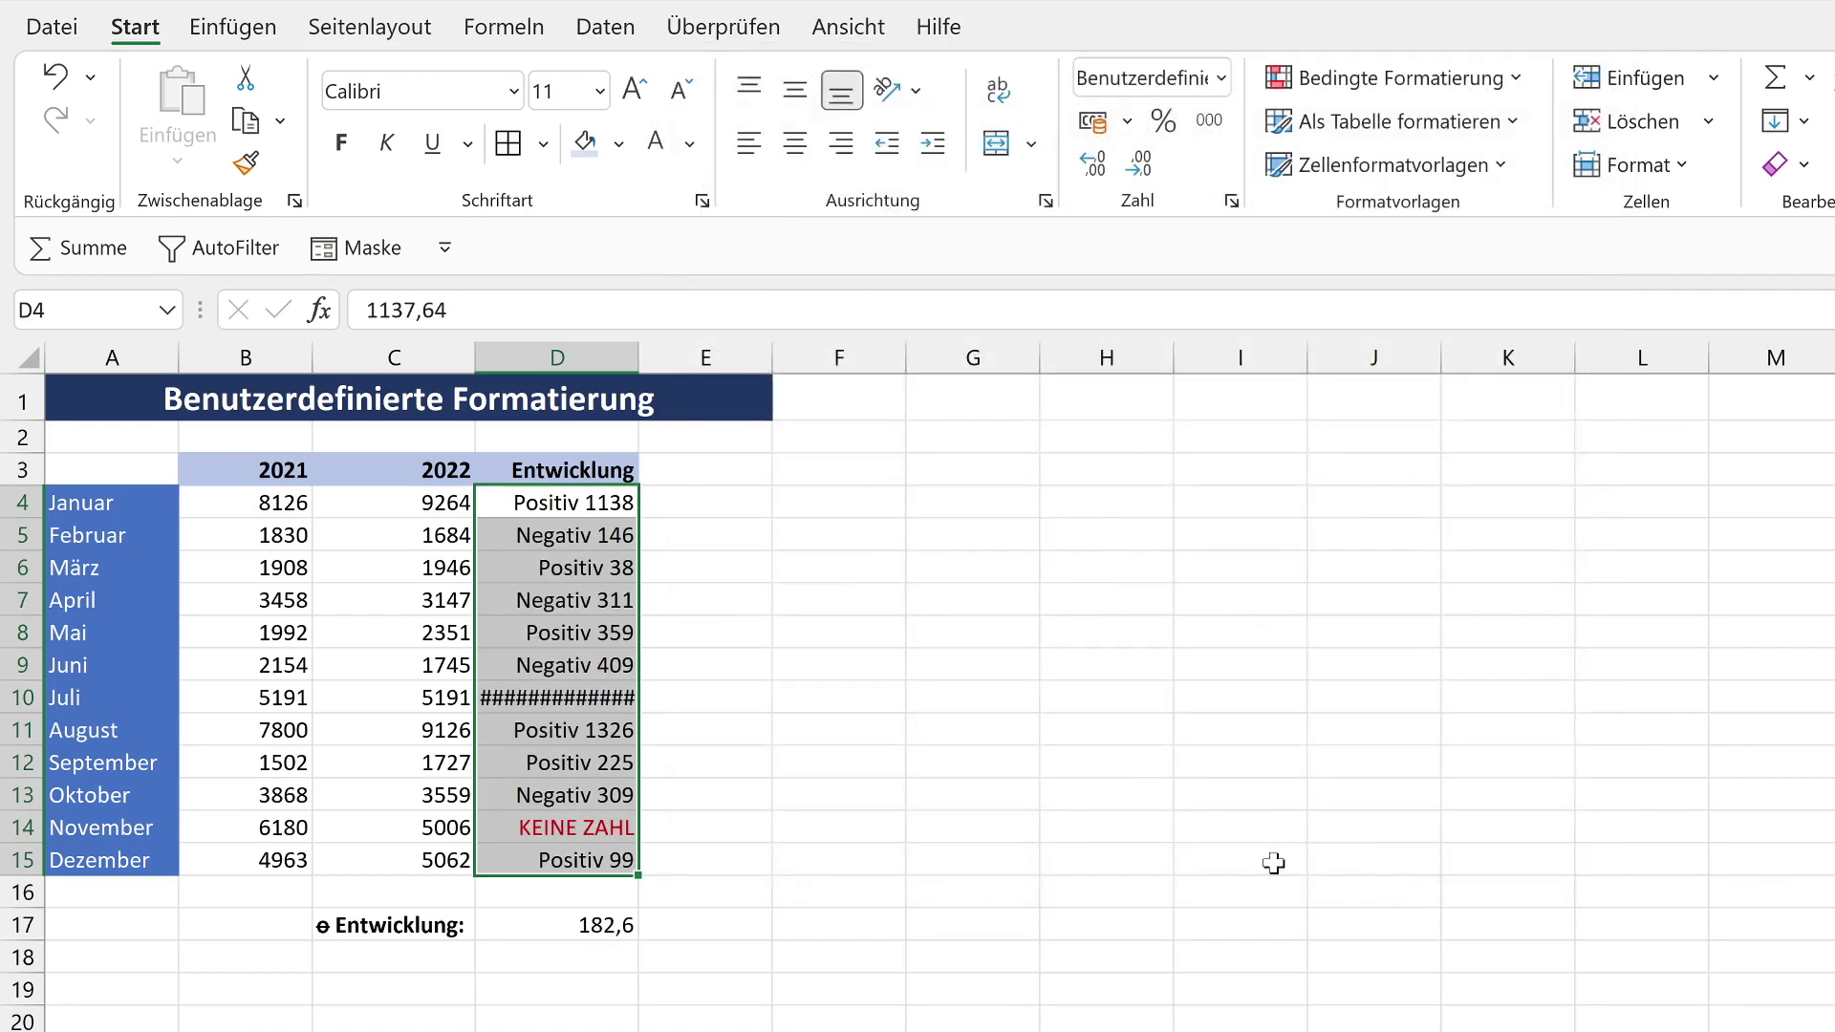
left_click_drag(639, 359, 719, 364)
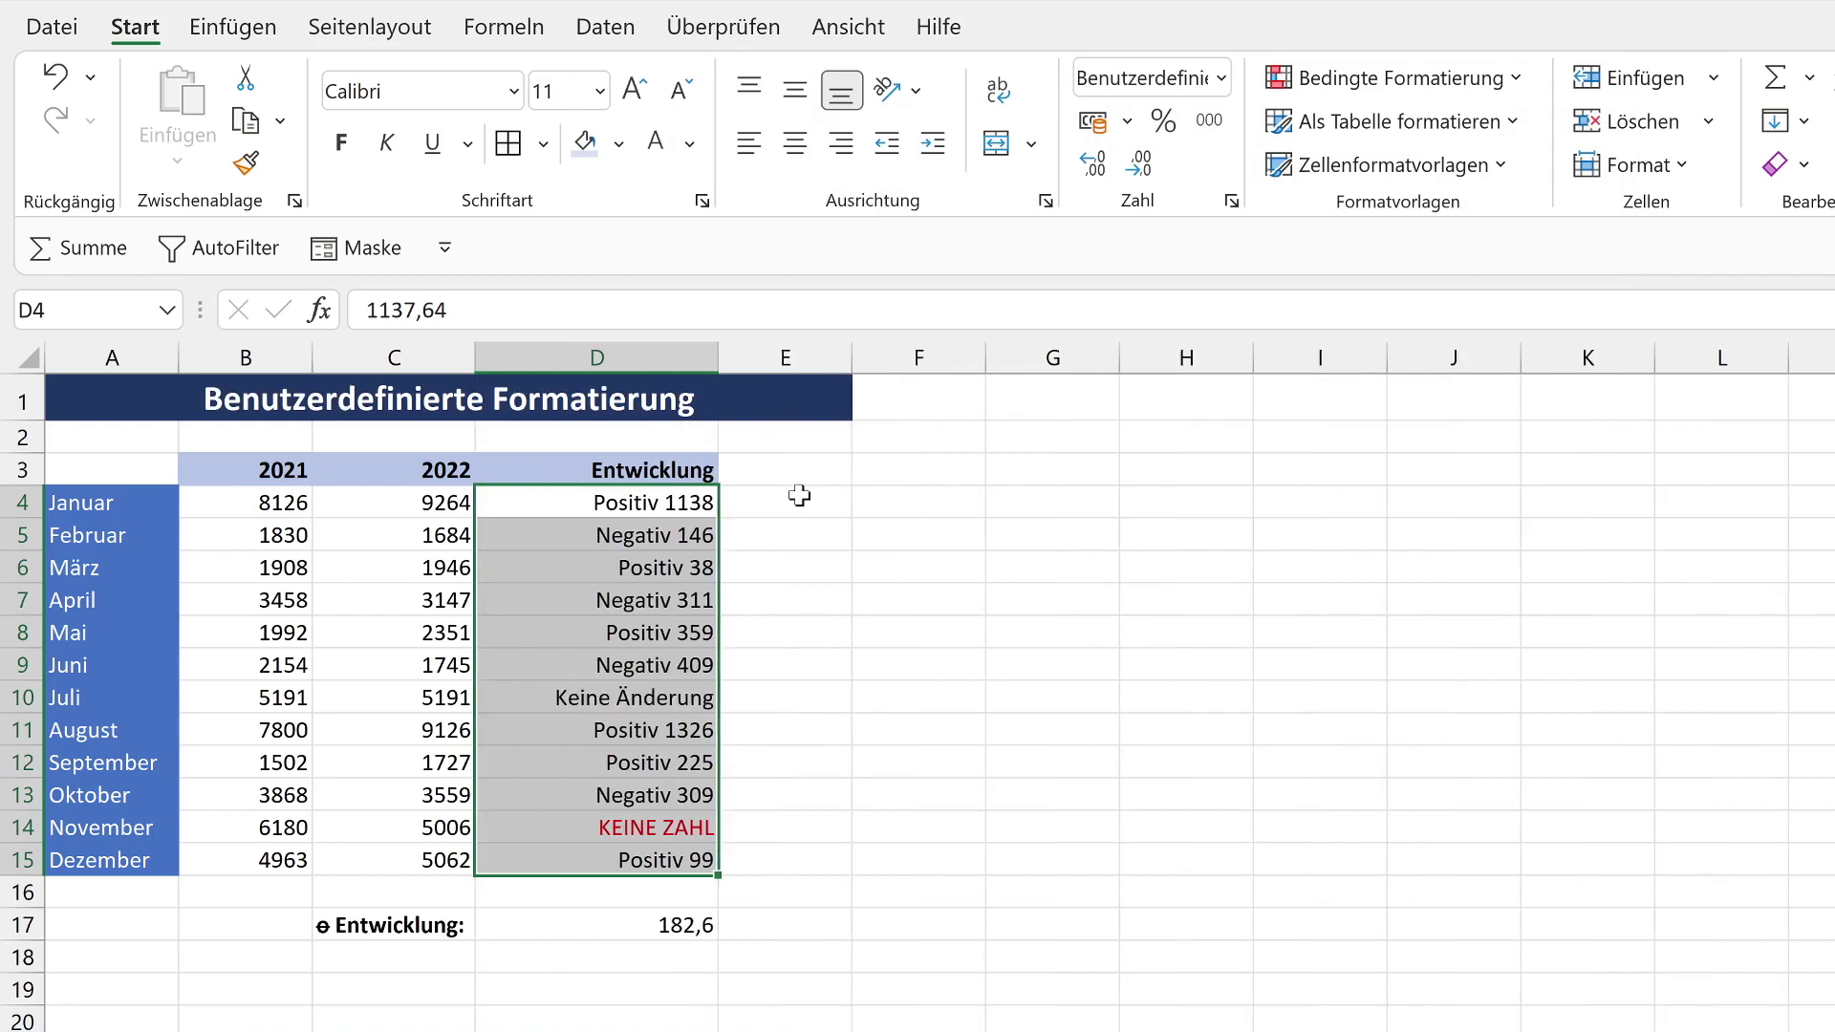
left_click(807, 634)
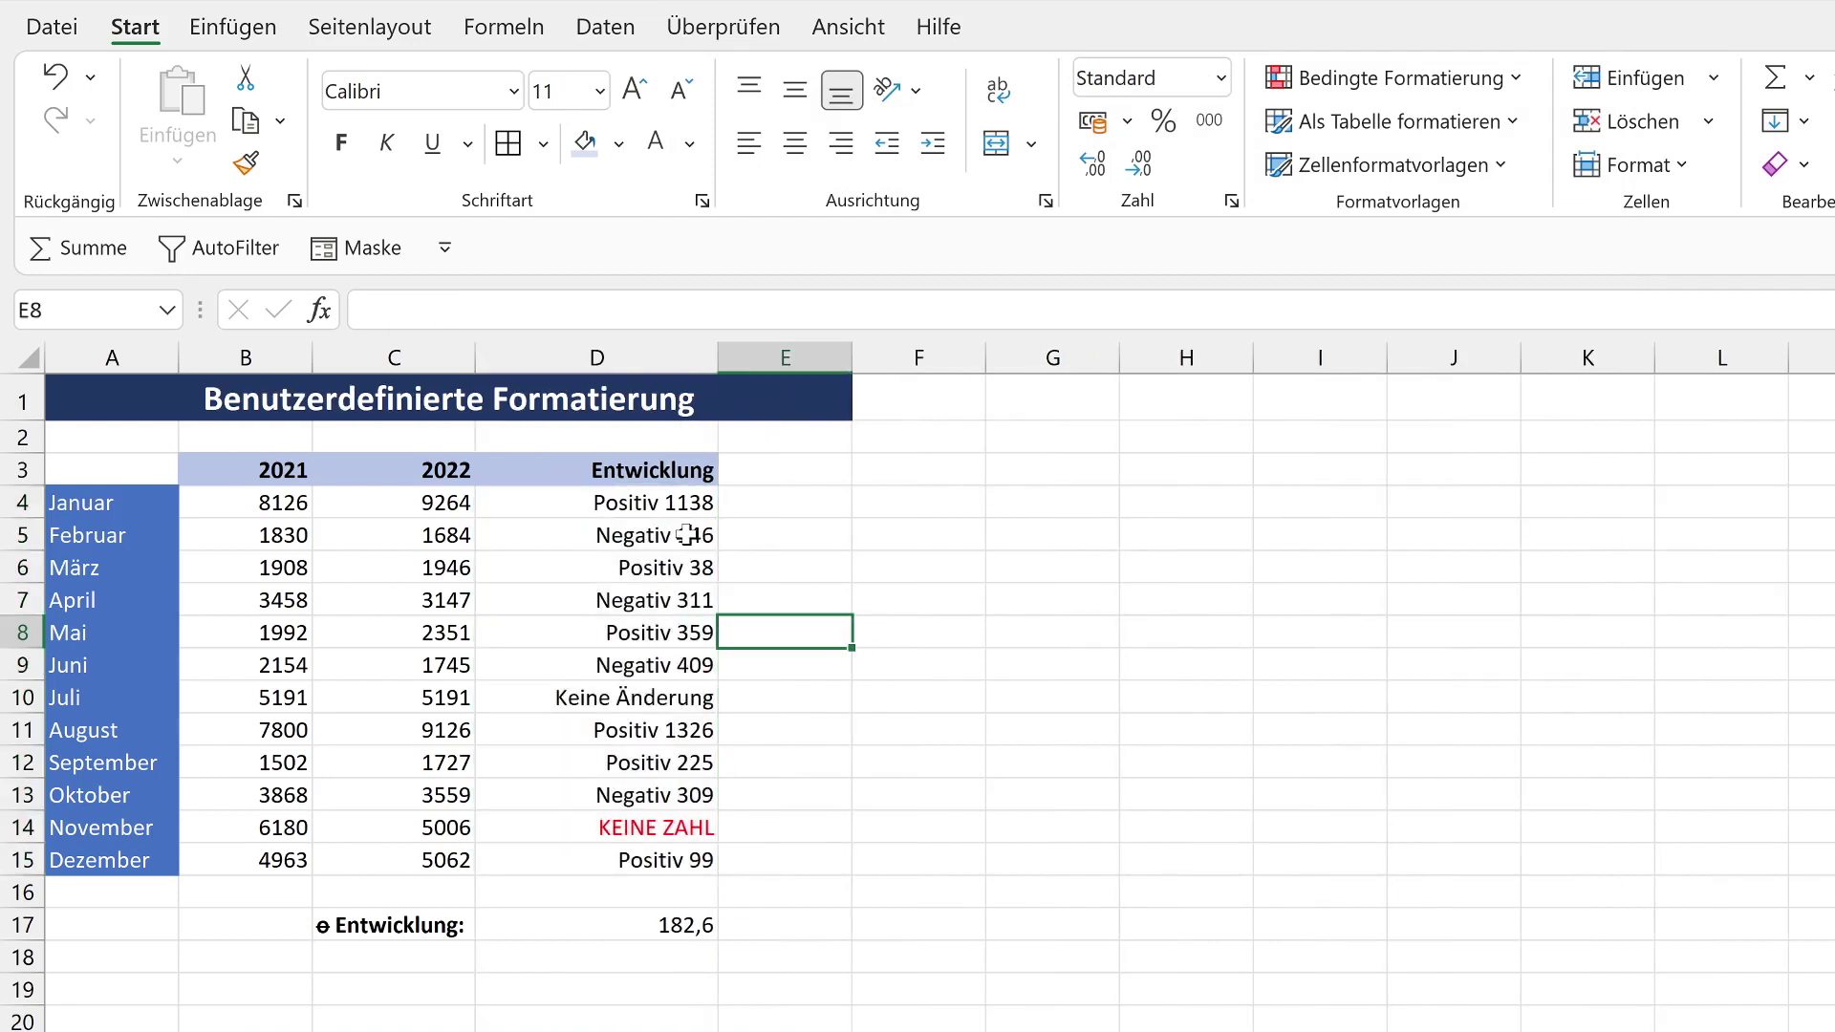
Check the real values behind Positiv 1138, Positiv 38, Keine Änderung and KEINE ZAHL
left_click(688, 504)
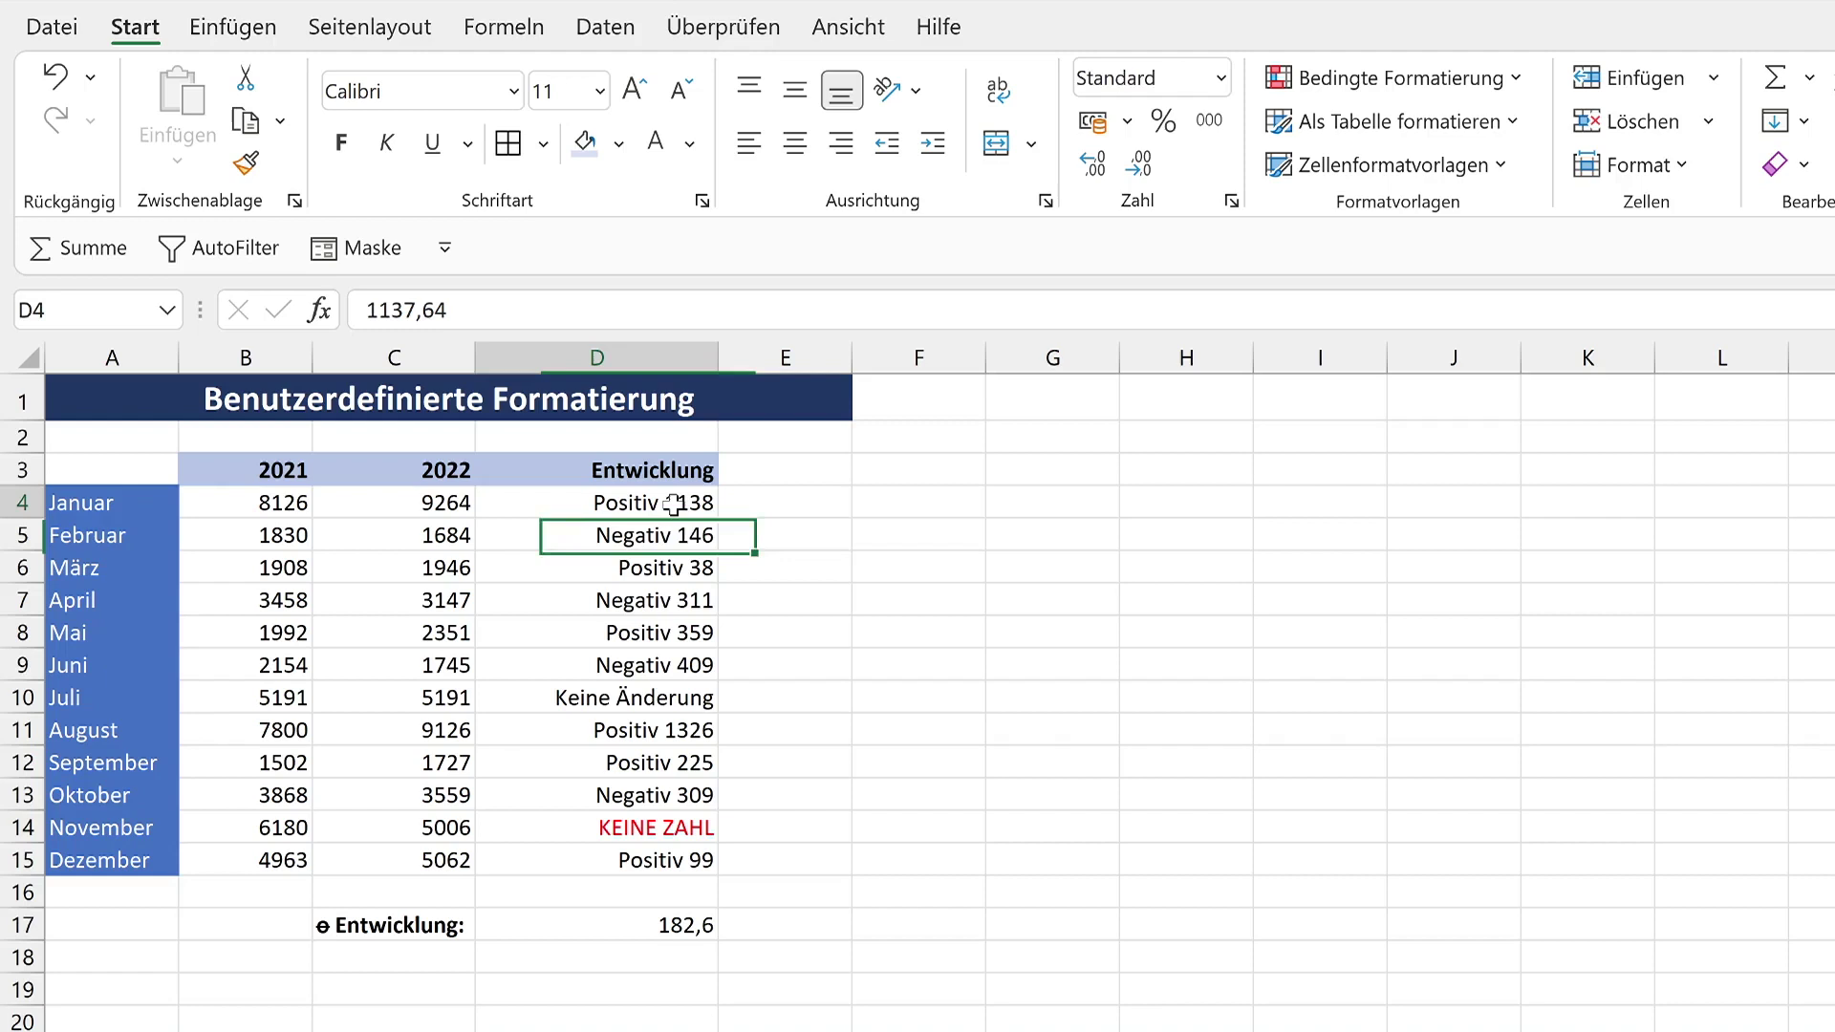
left_click(693, 569)
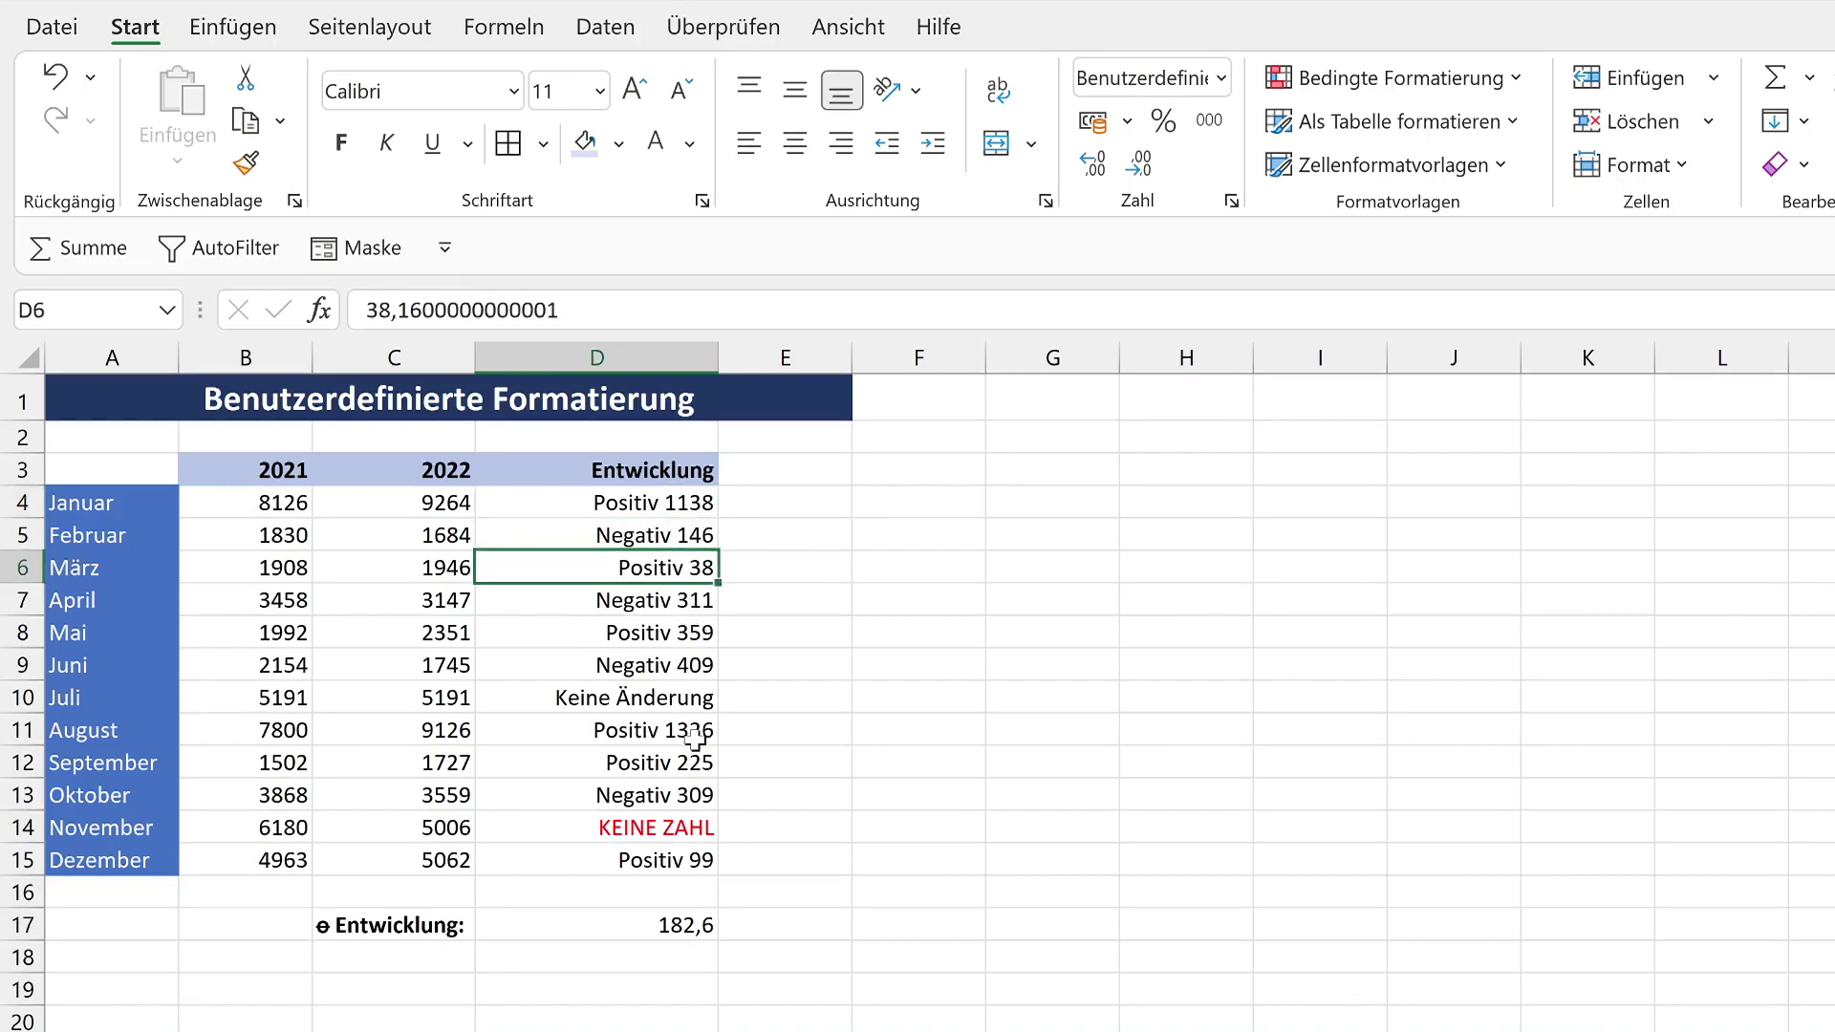
left_click(700, 690)
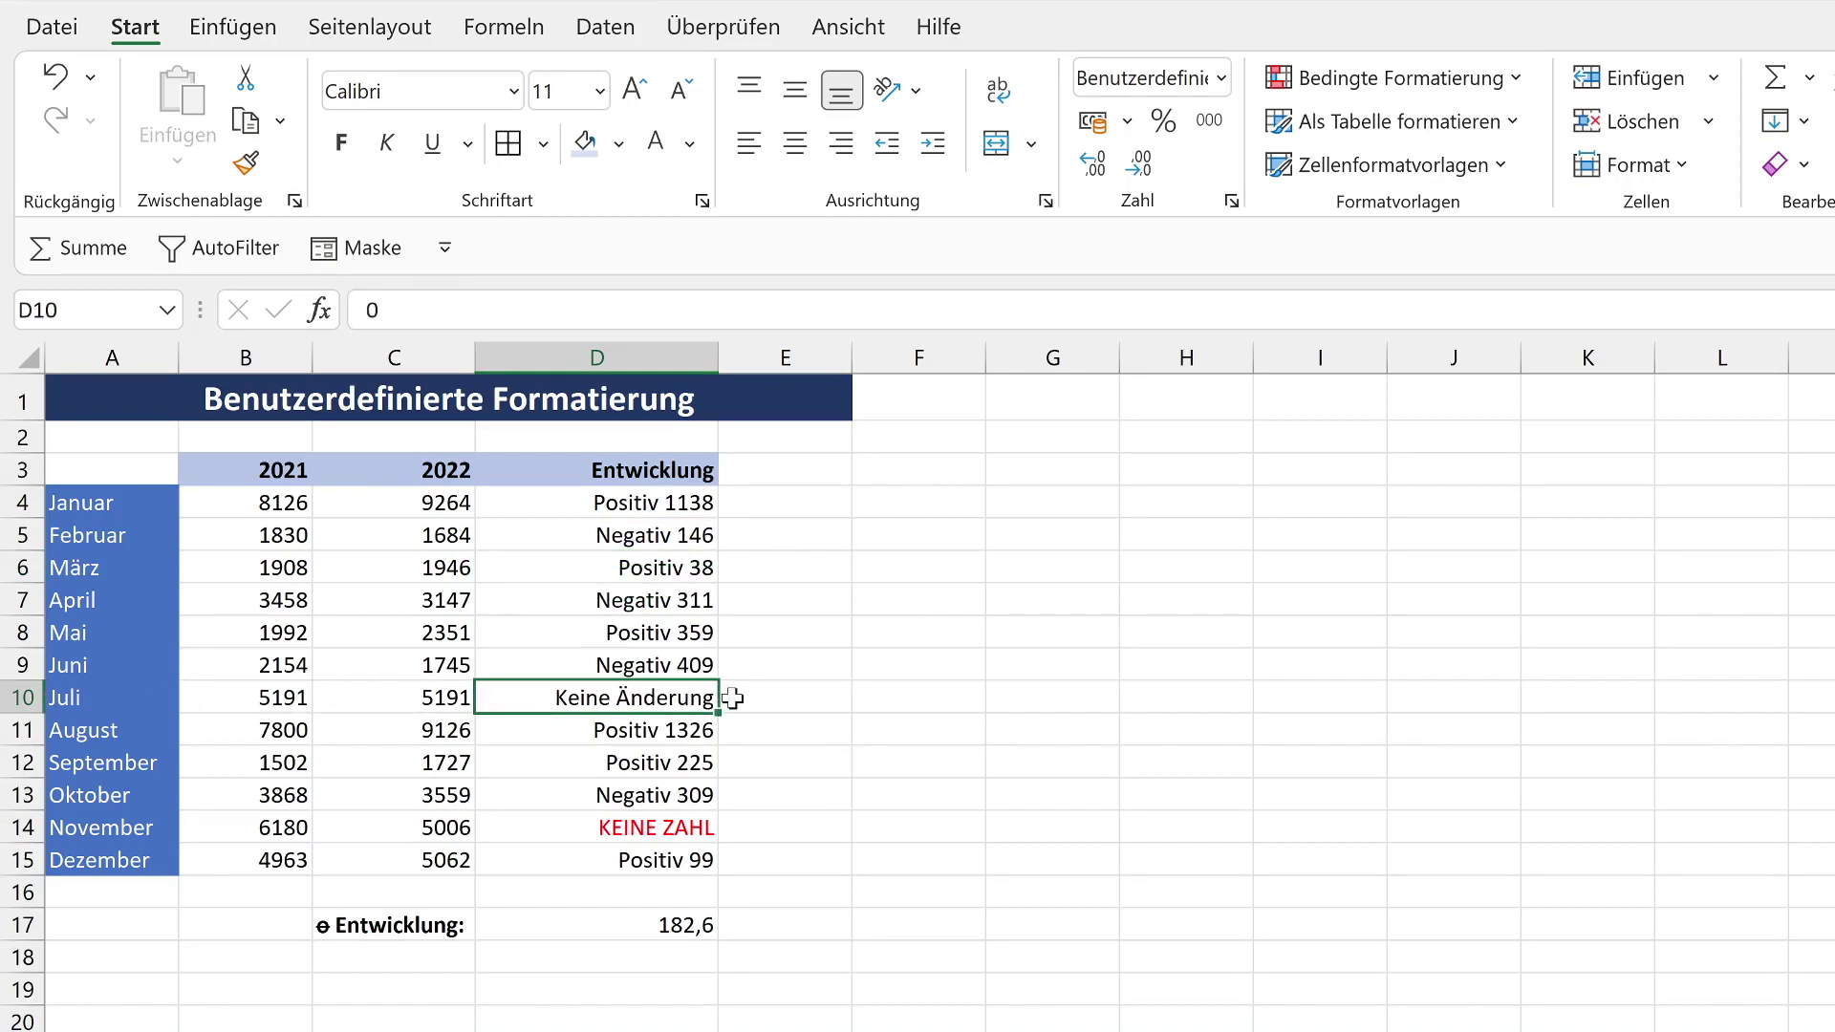
left_click(676, 828)
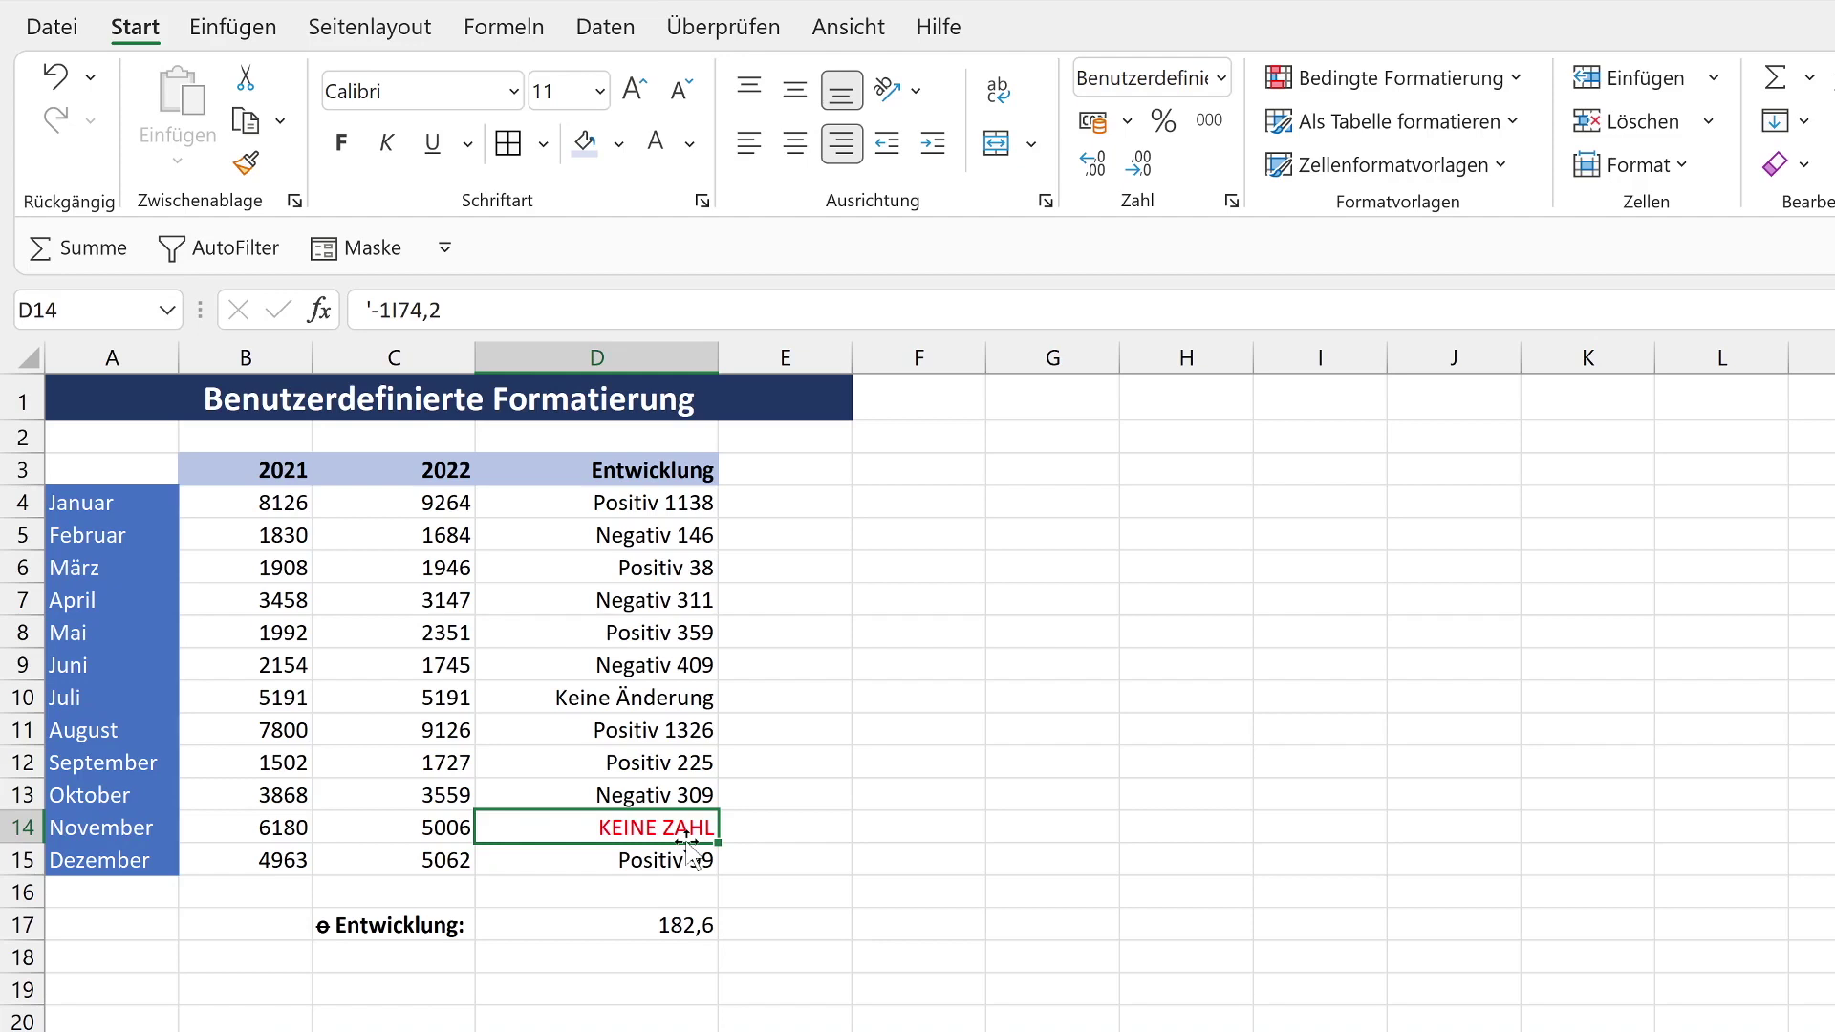
Review the D17 average =MITTELWERT(D4:D15), which now reads Positiv 183
left_click(578, 926)
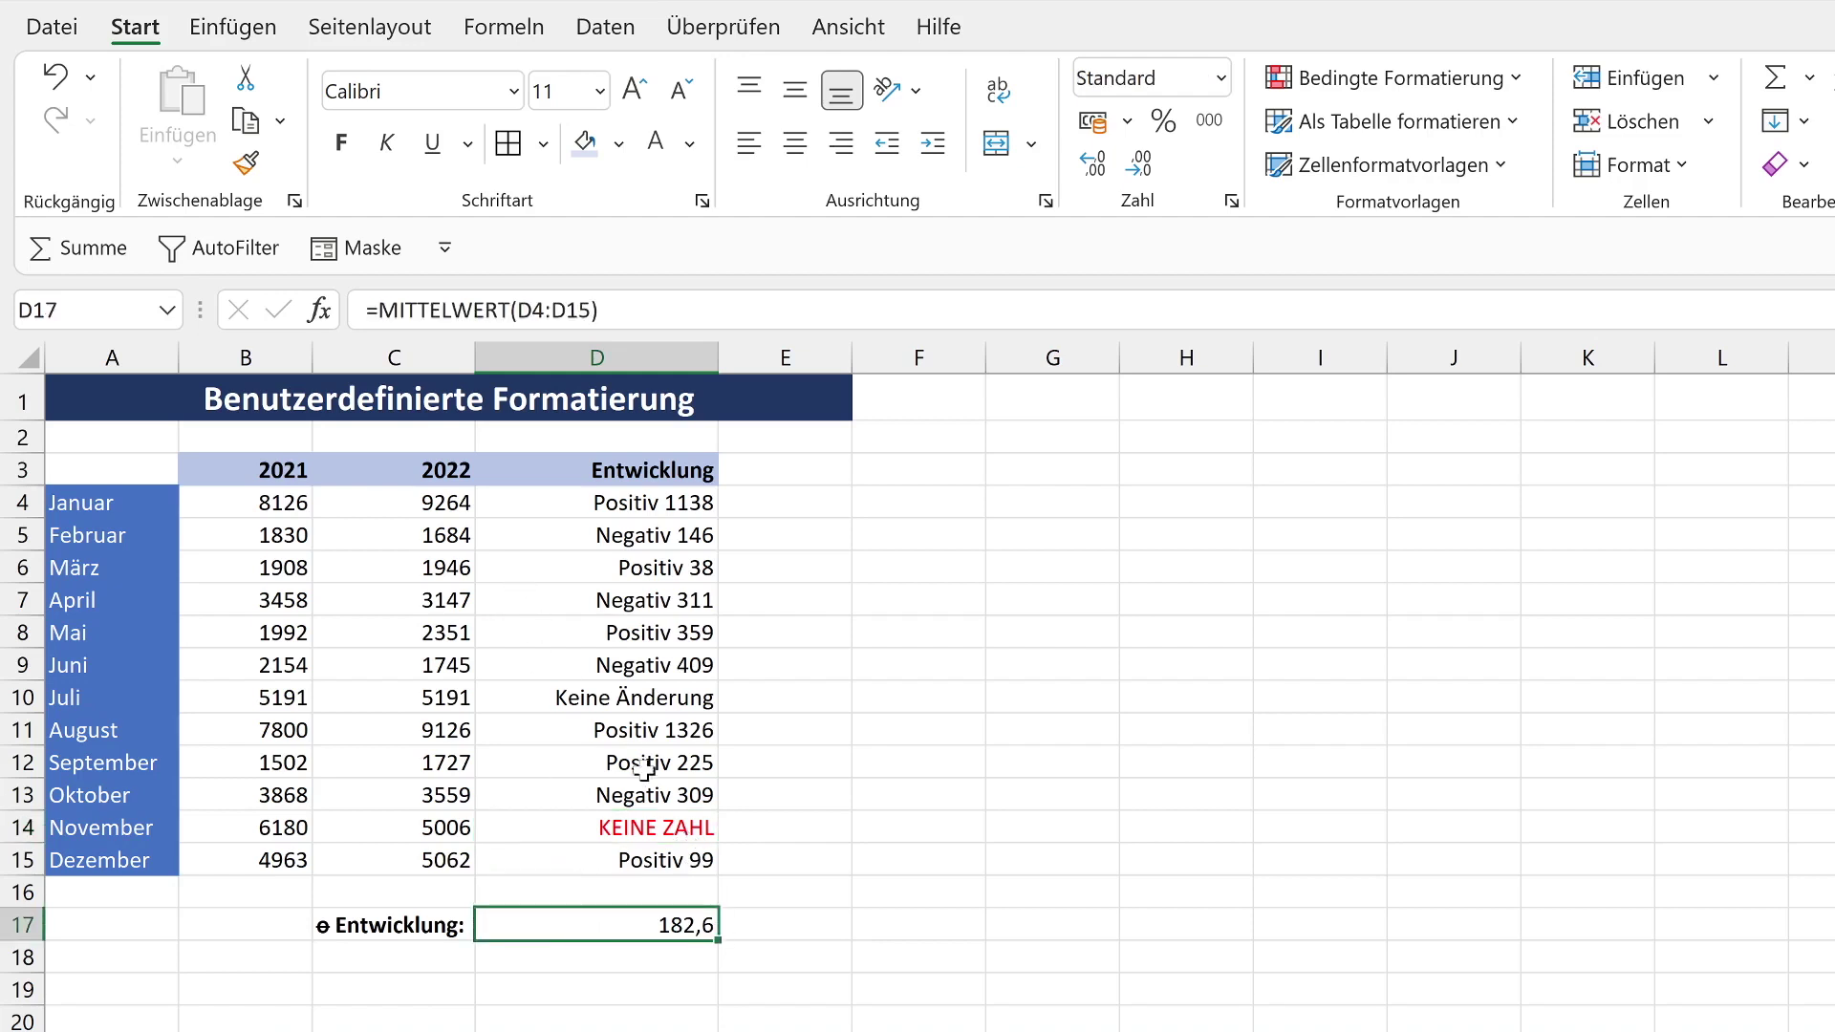
double_click(693, 925)
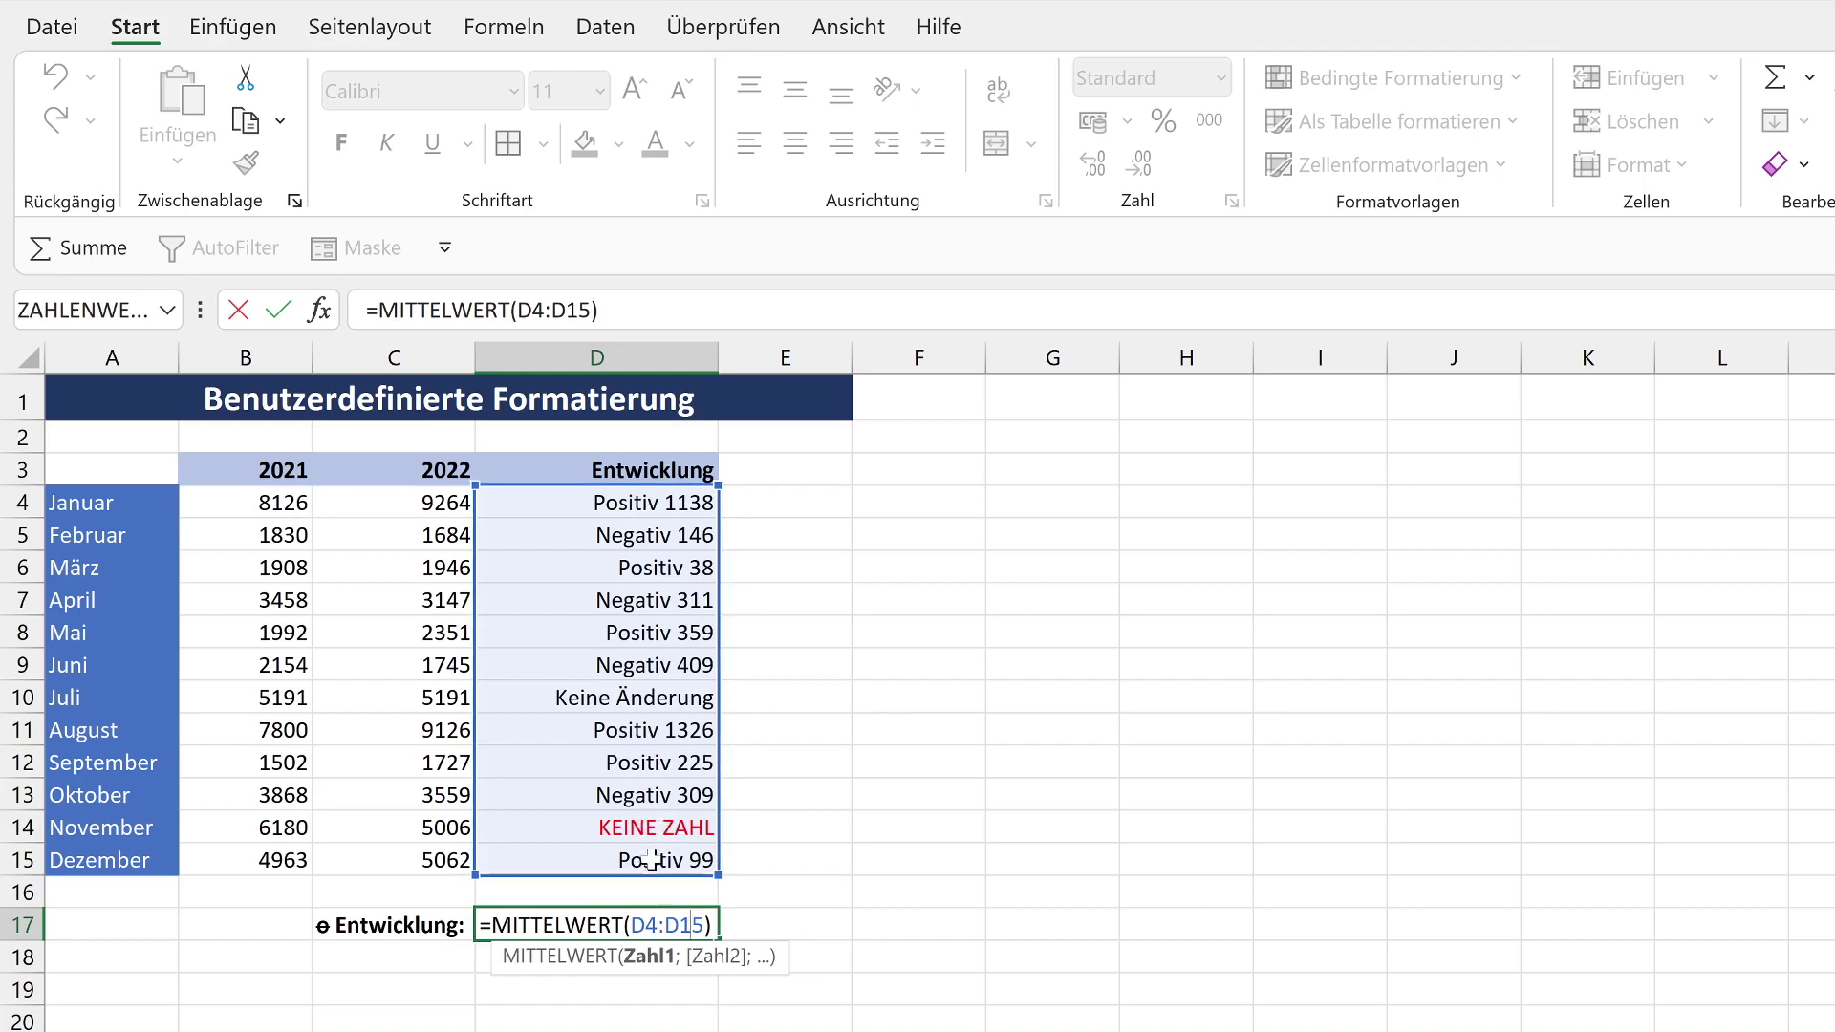
left_click(770, 911)
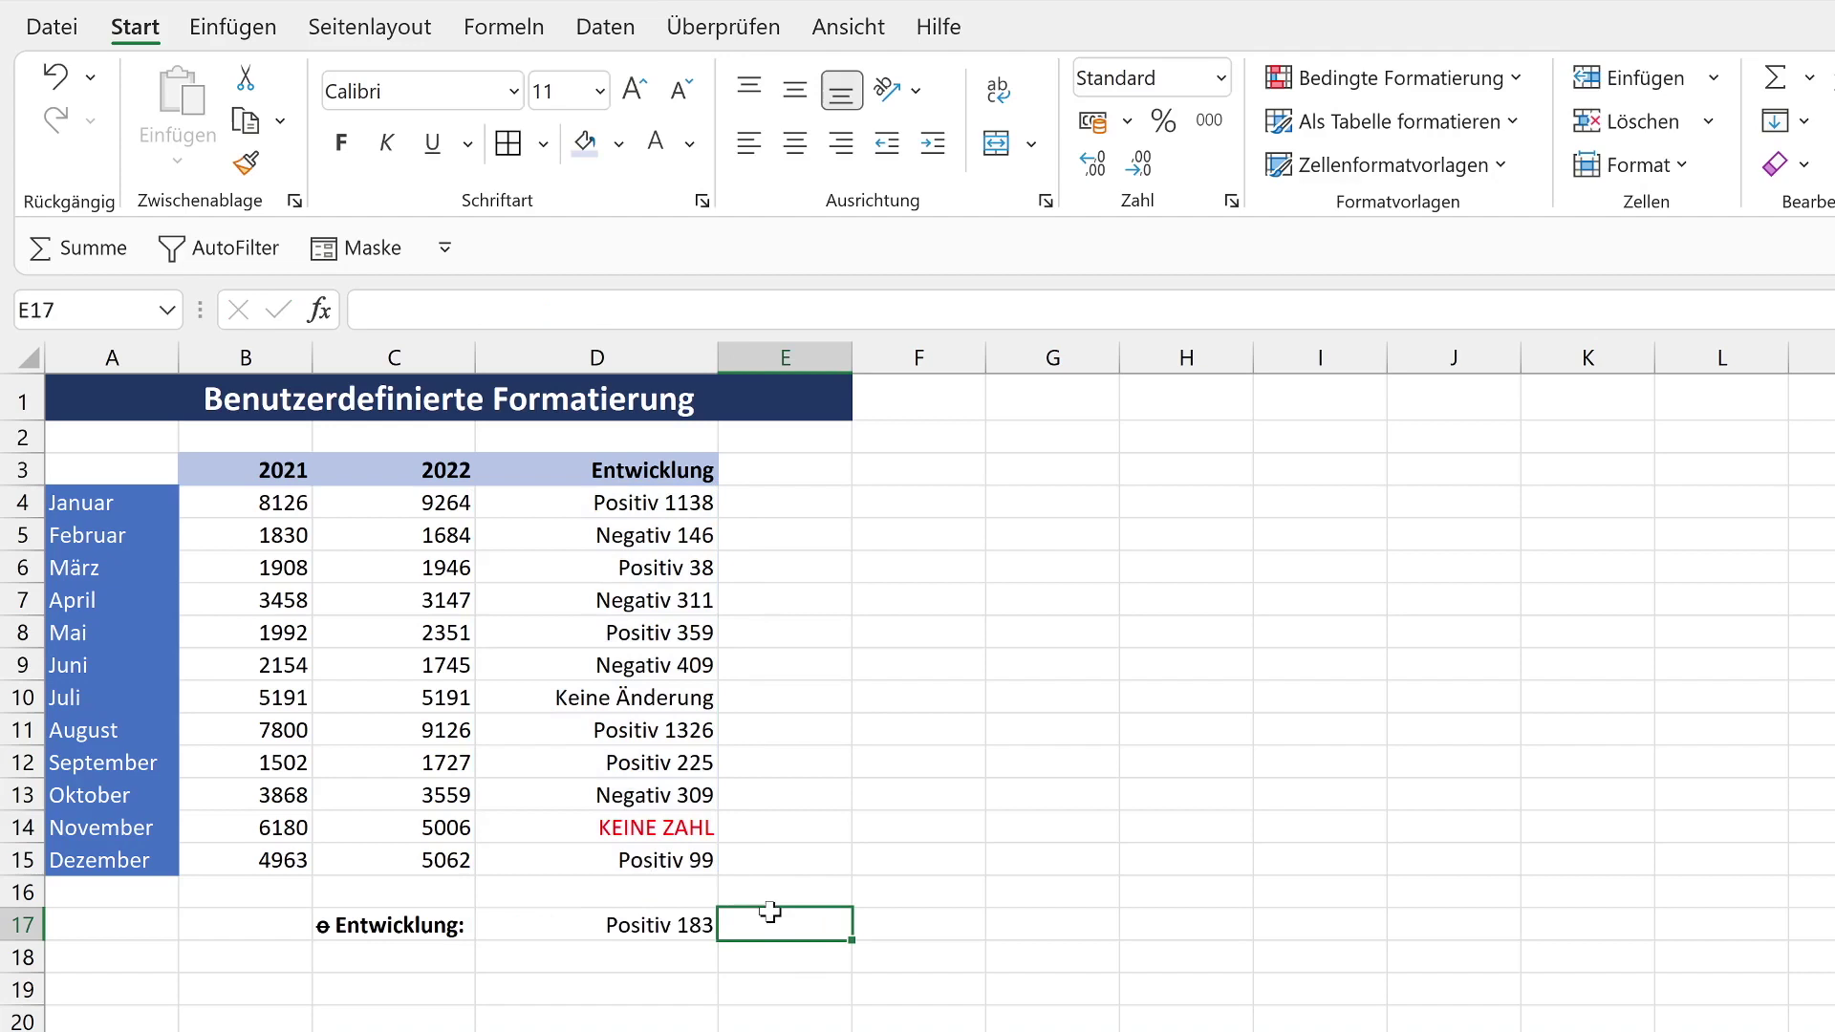
left_click(677, 928)
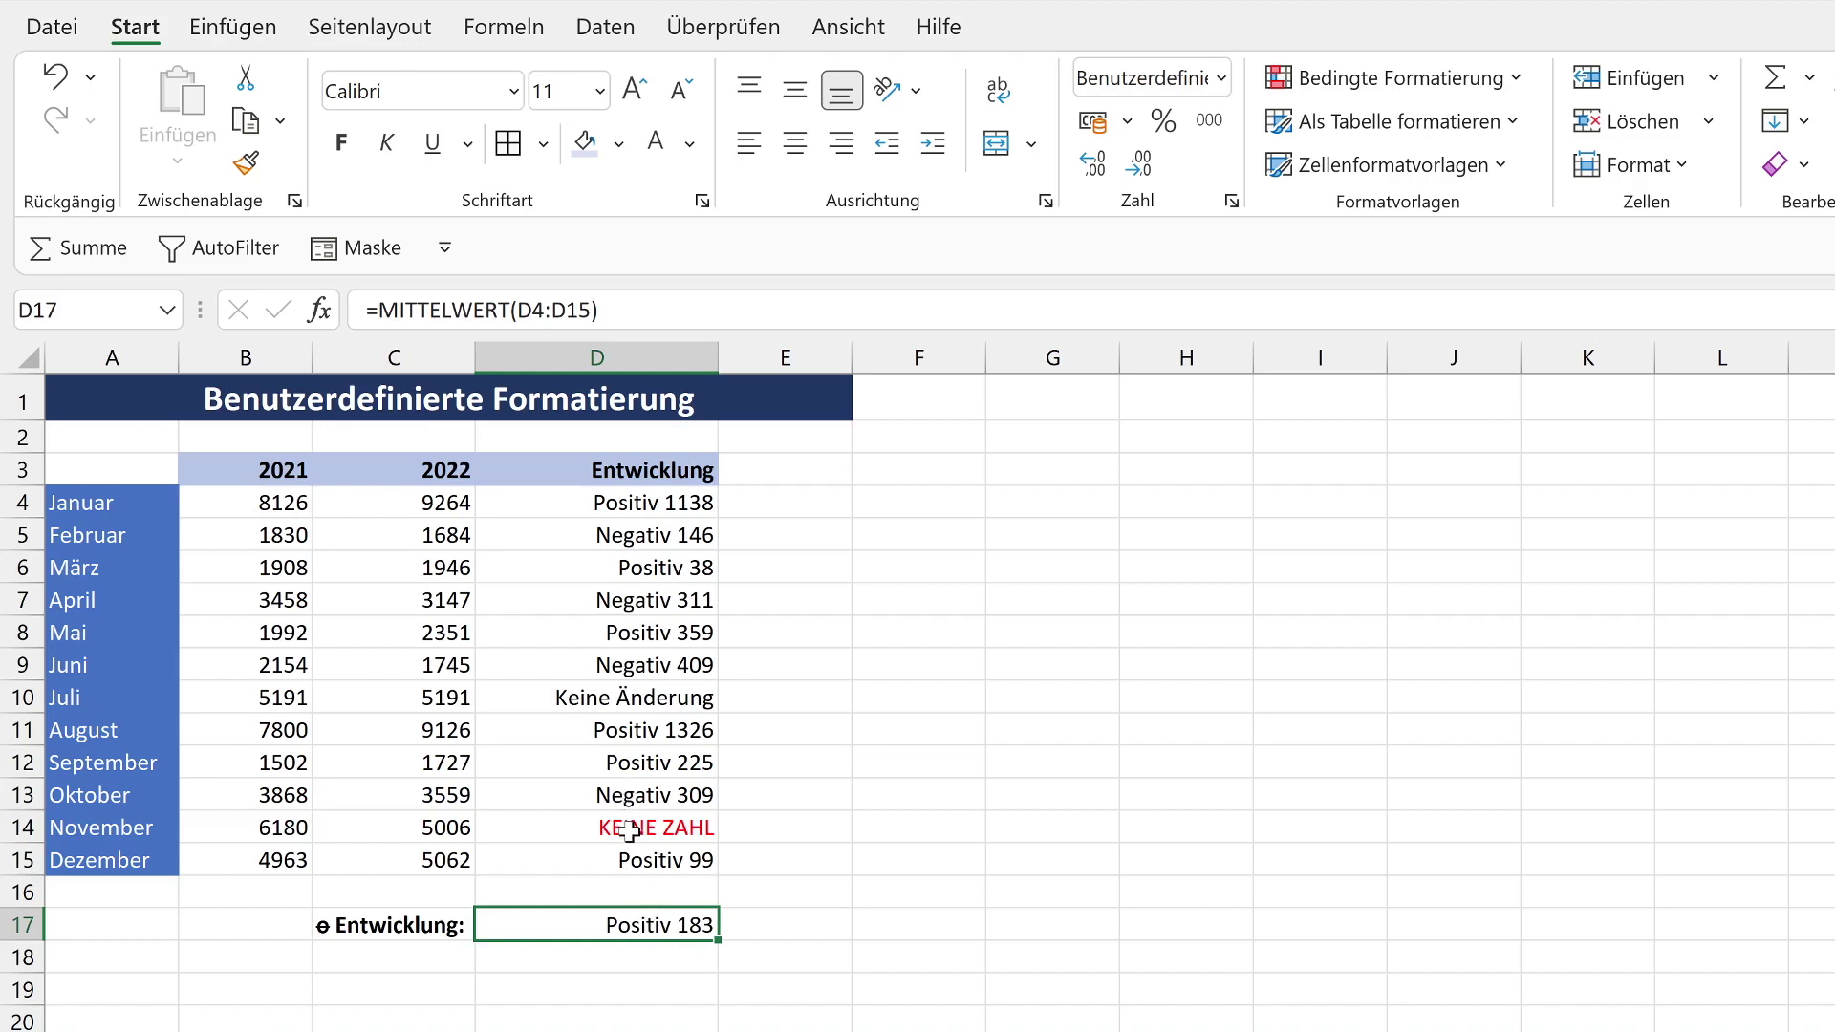
Fix D14 by removing the apostrophe and replacing I with 1, making it -1174,2; check the average
left_click(630, 831)
double_click(630, 831)
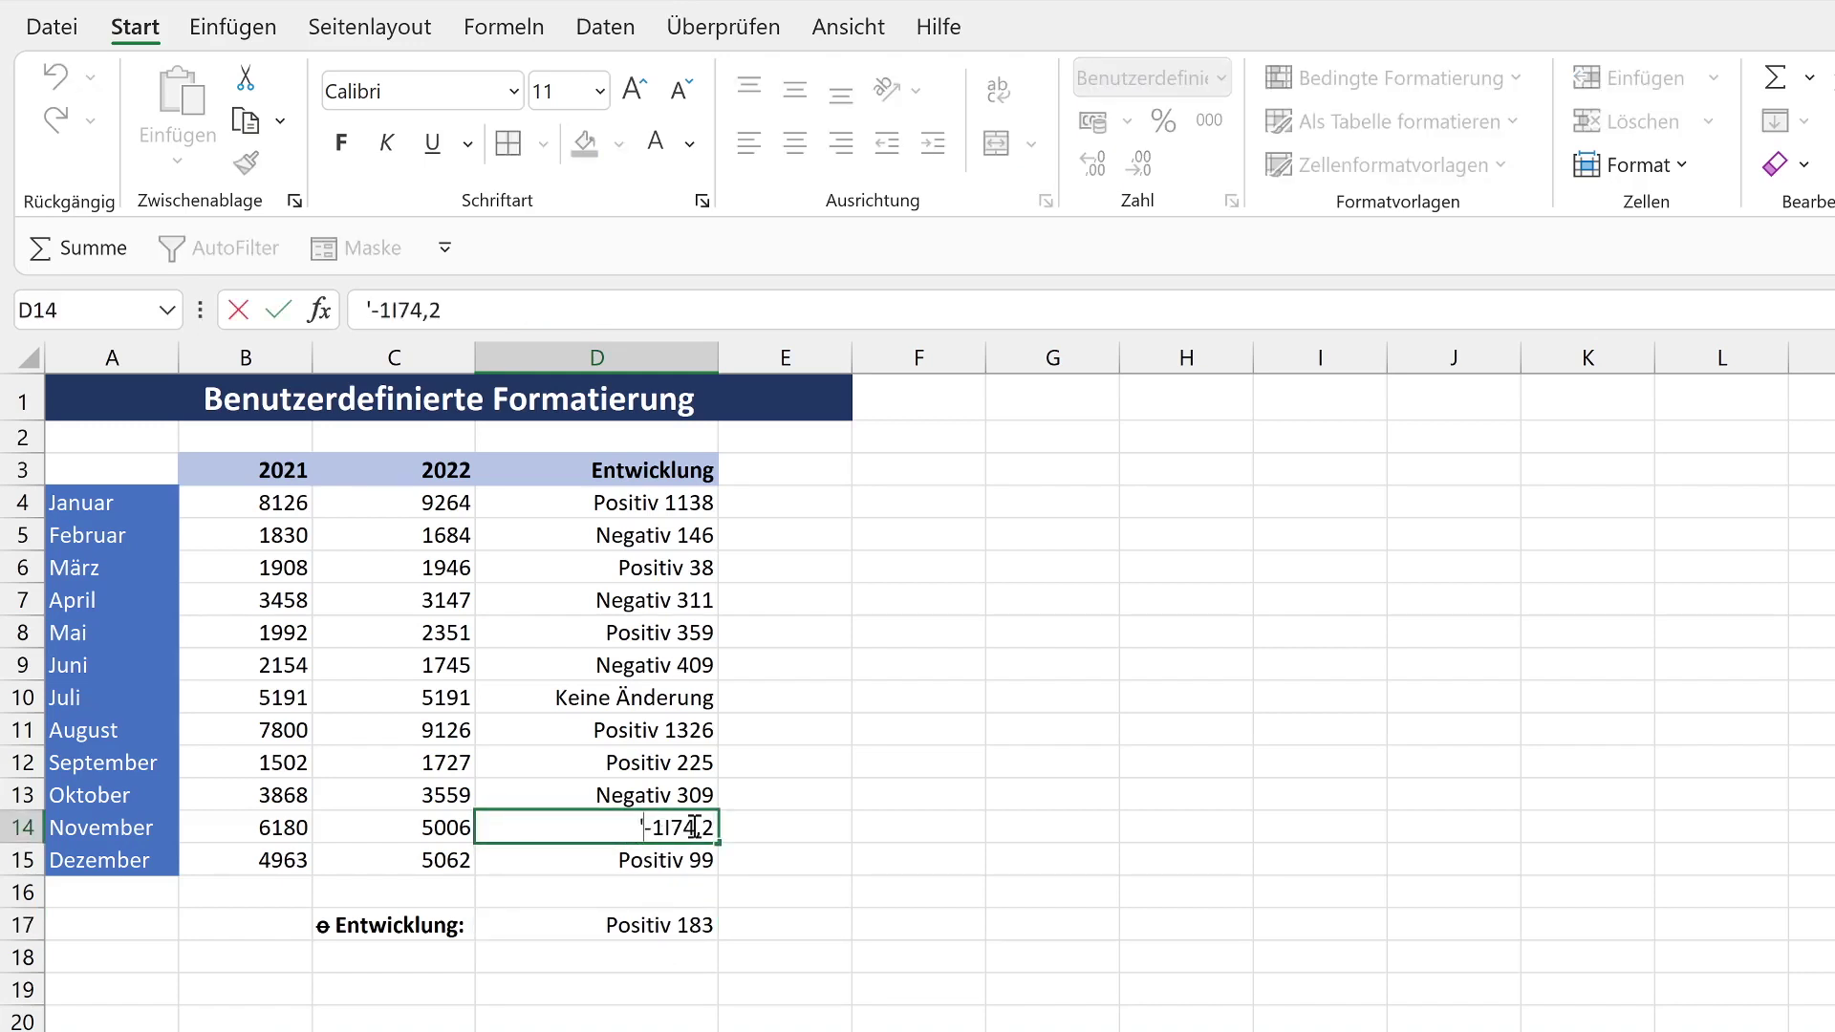
key("BackSpace")
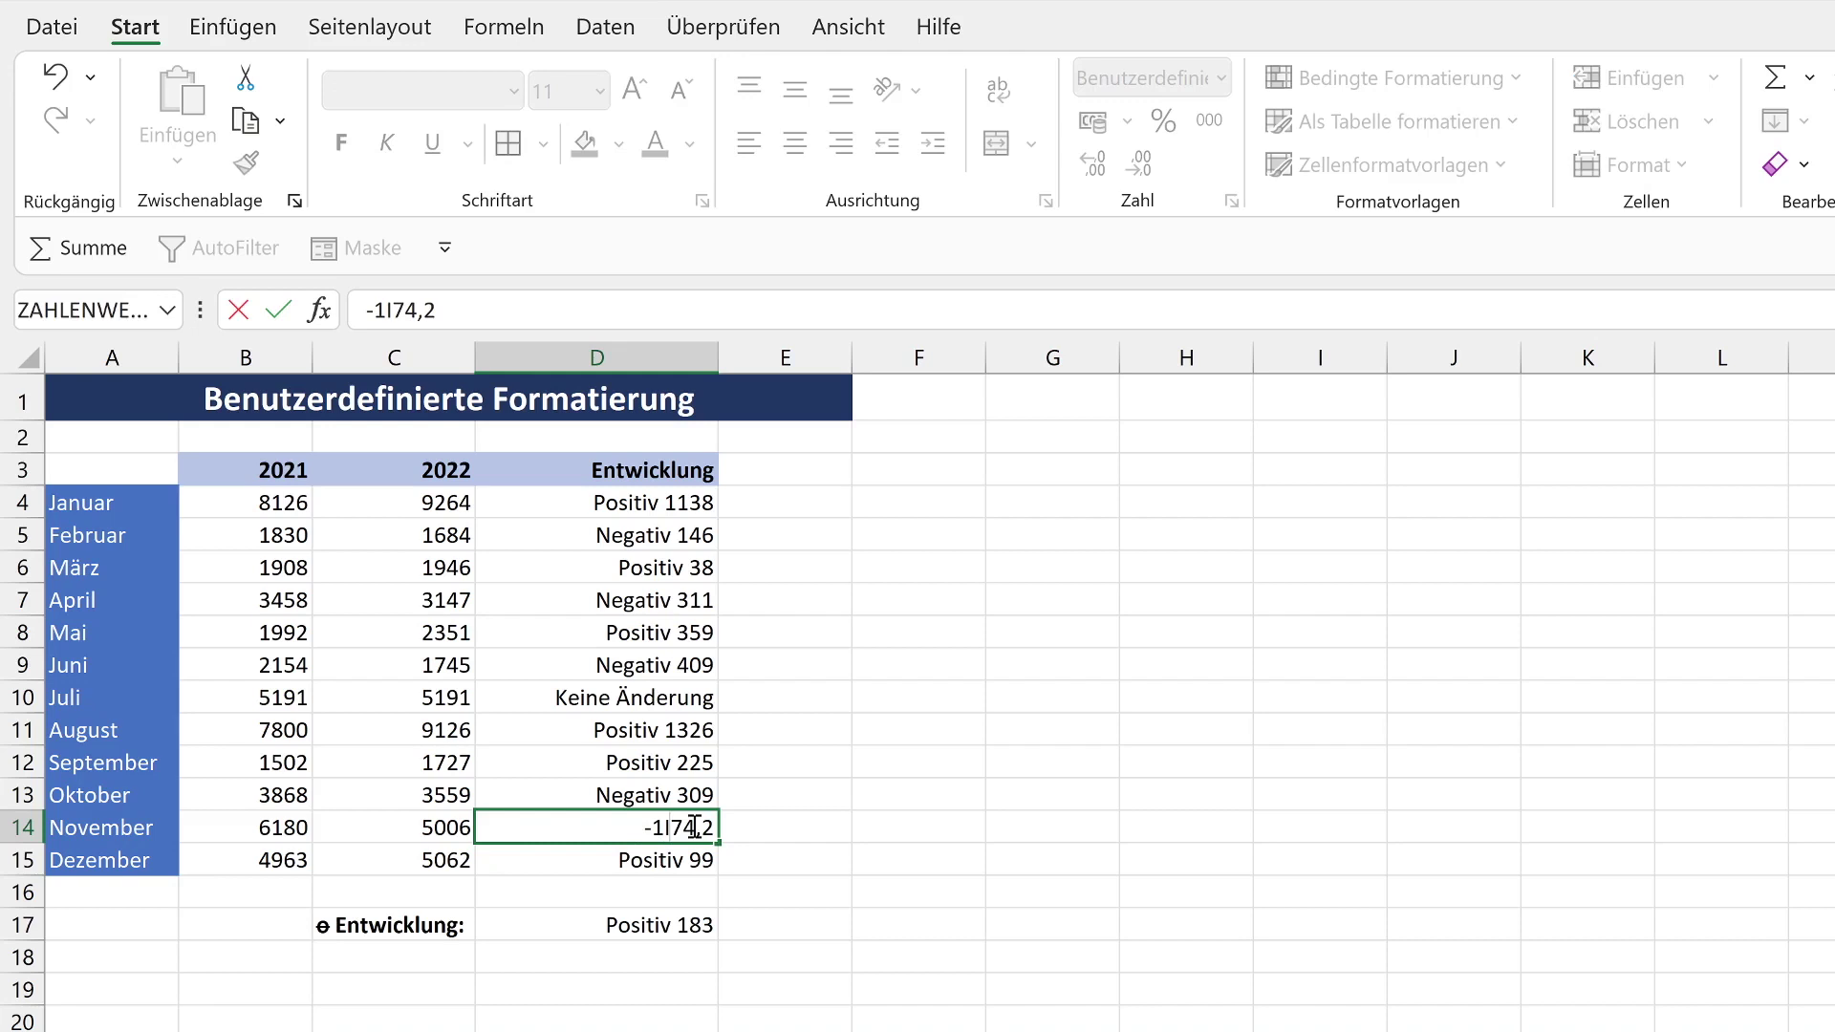
key("BackSpace")
type("1")
key("Return")
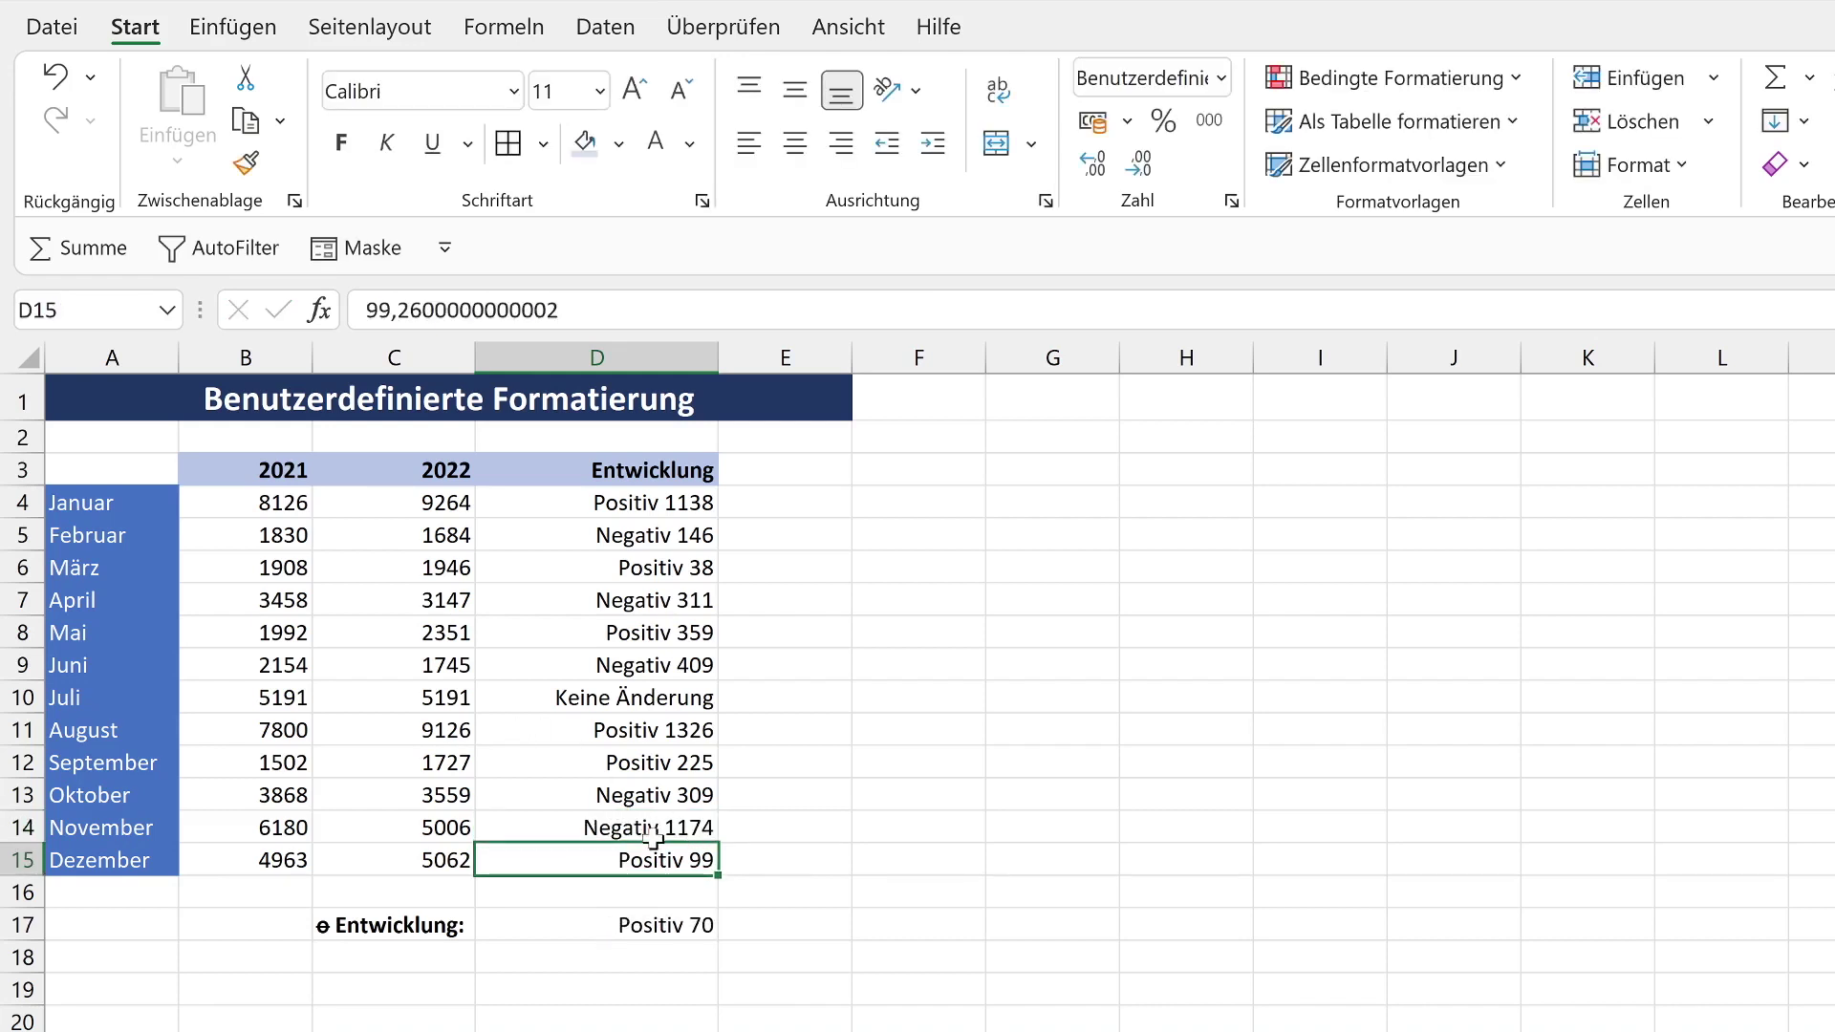
left_click(577, 927)
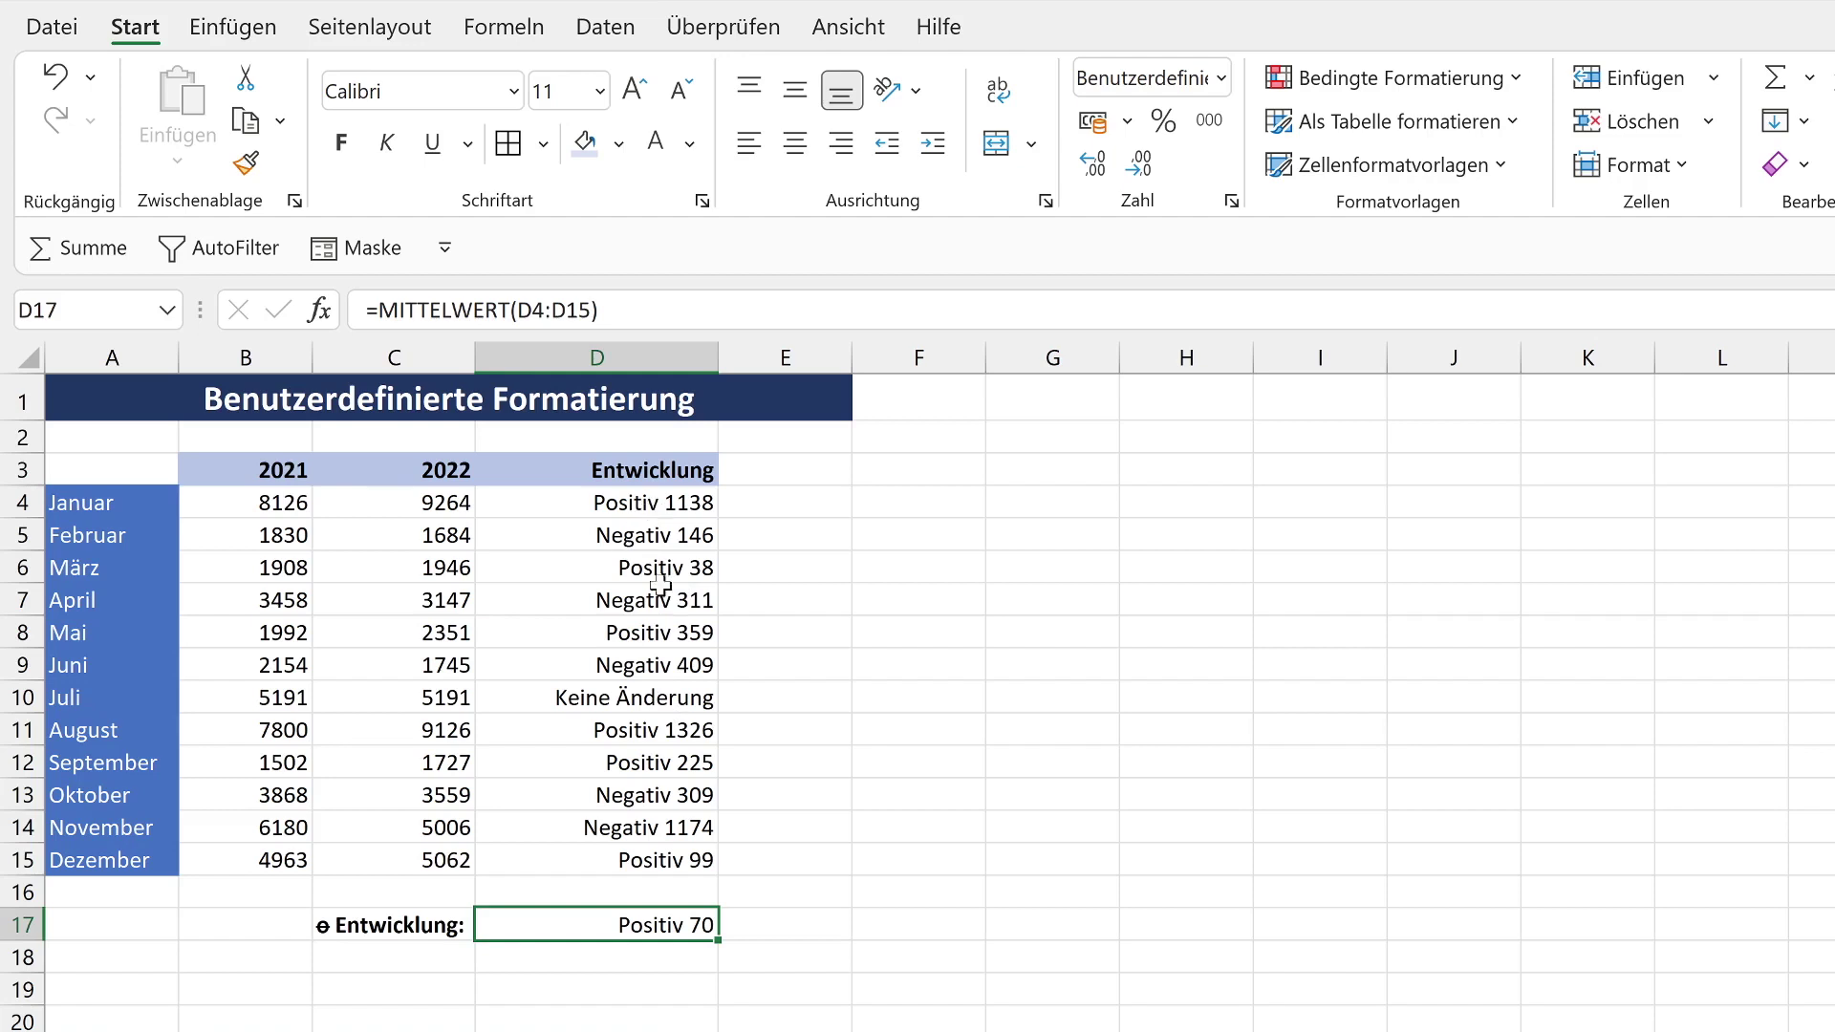
left_click(911, 472)
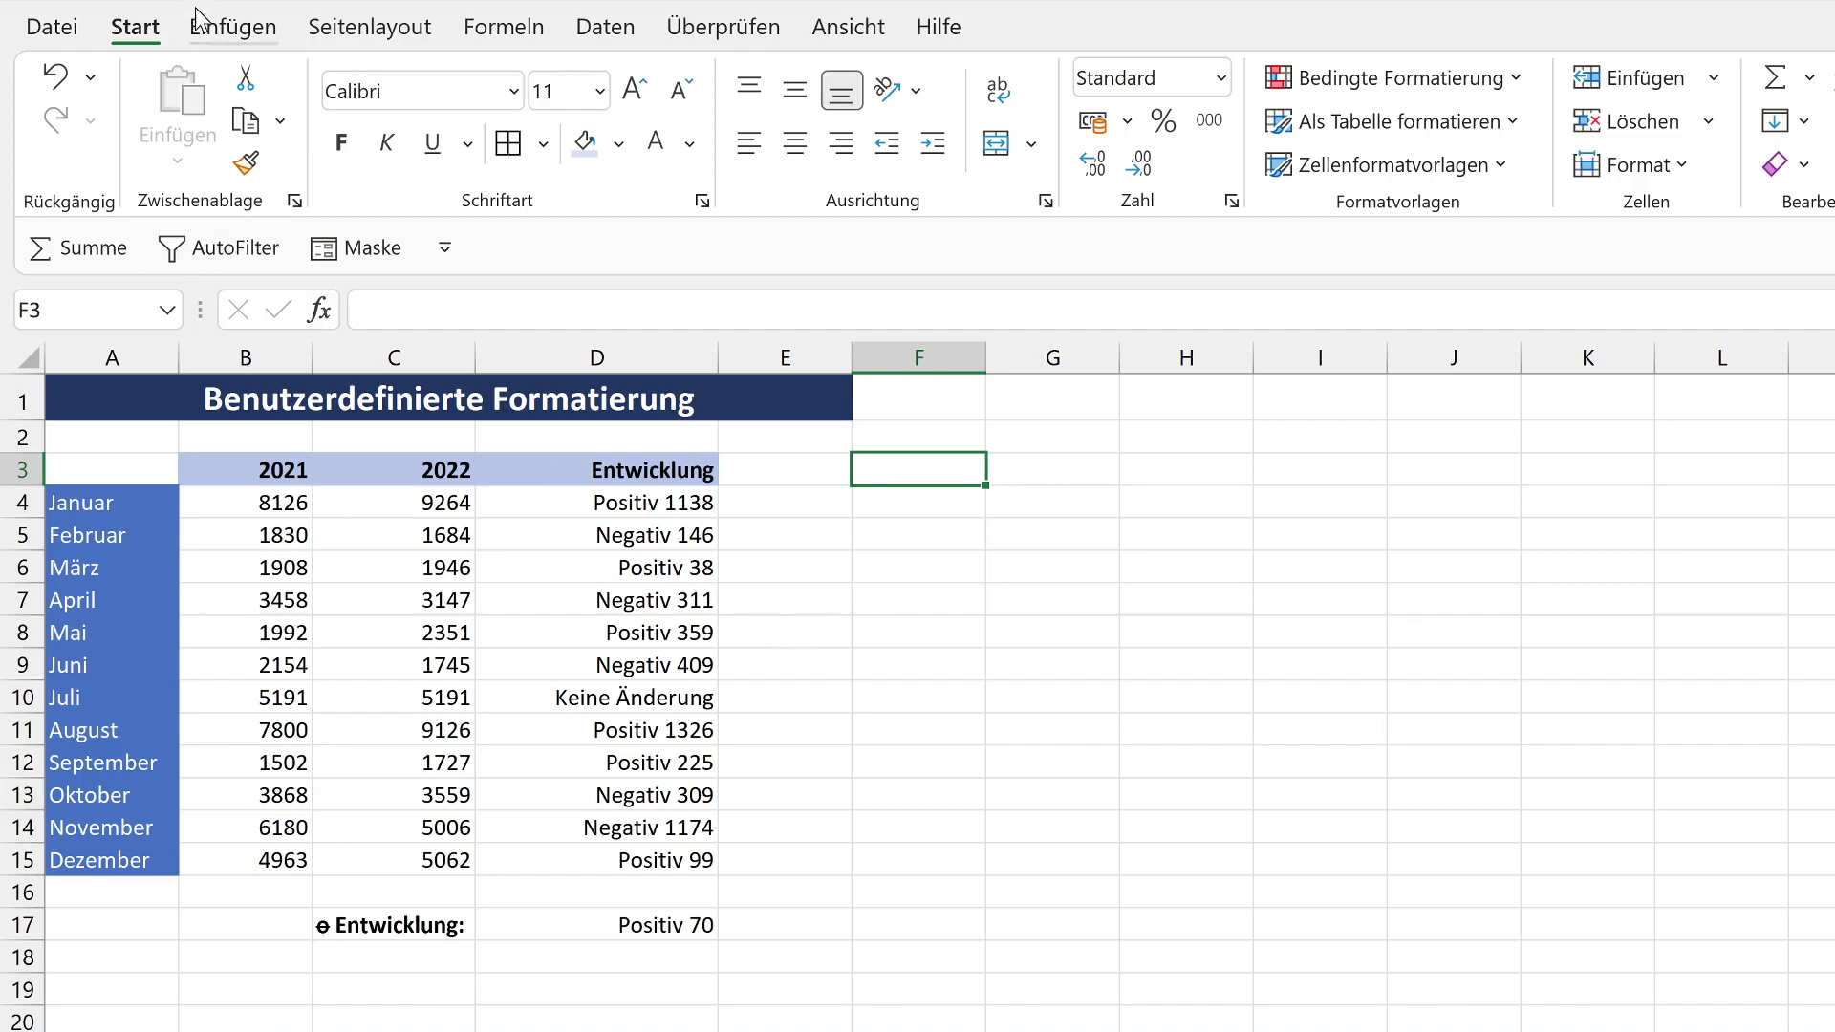
Open the Symbol dialog and scroll its character list to the arrow symbols
left_click(230, 27)
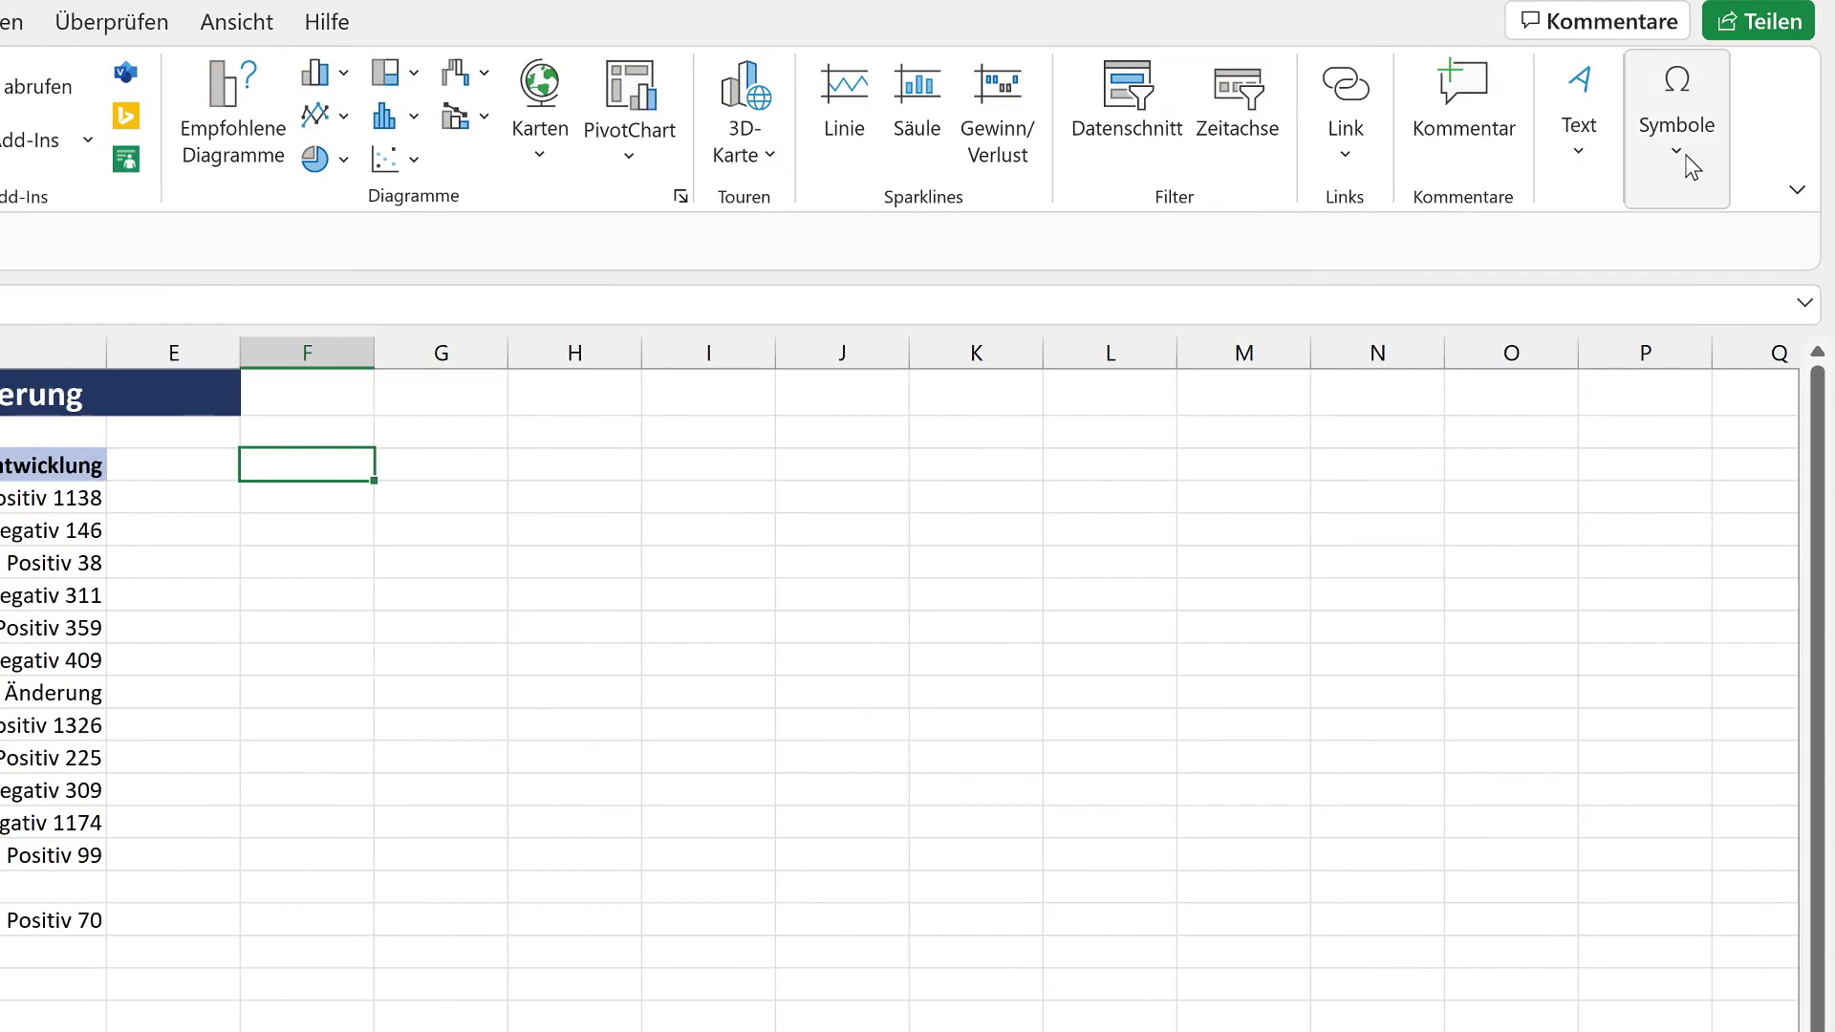
left_click(1684, 153)
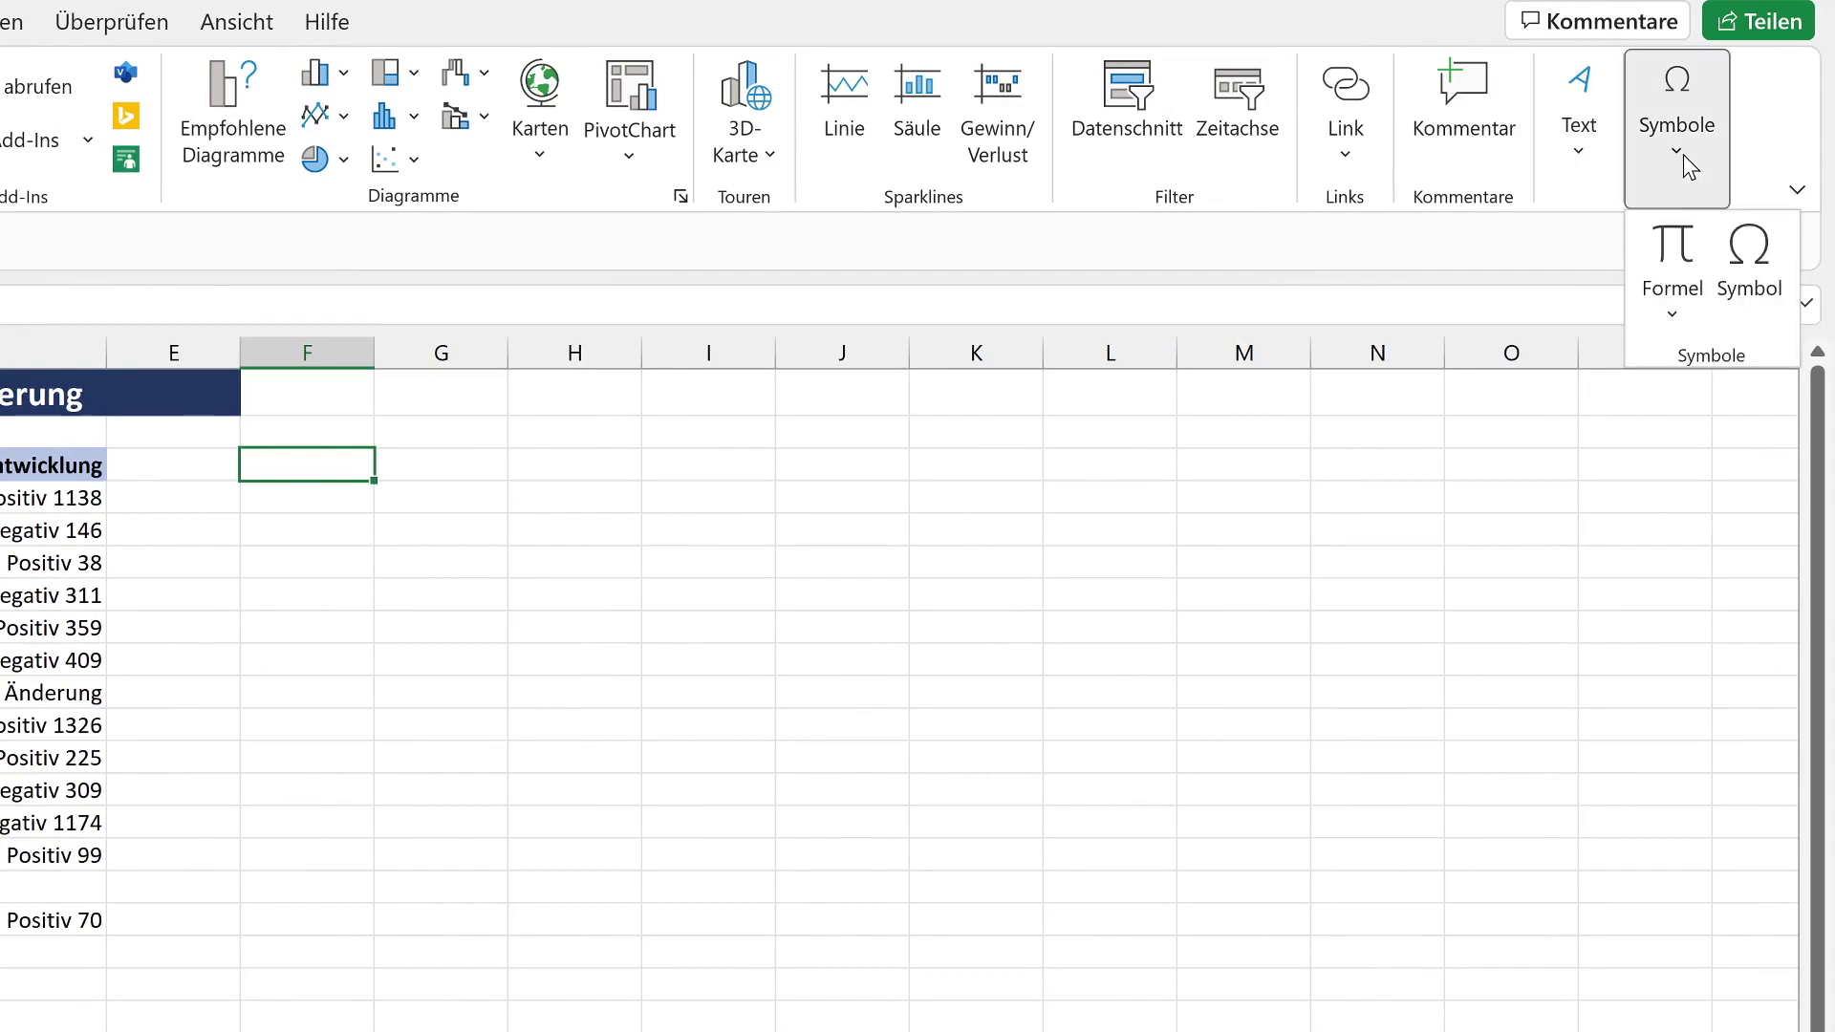
left_click(1744, 253)
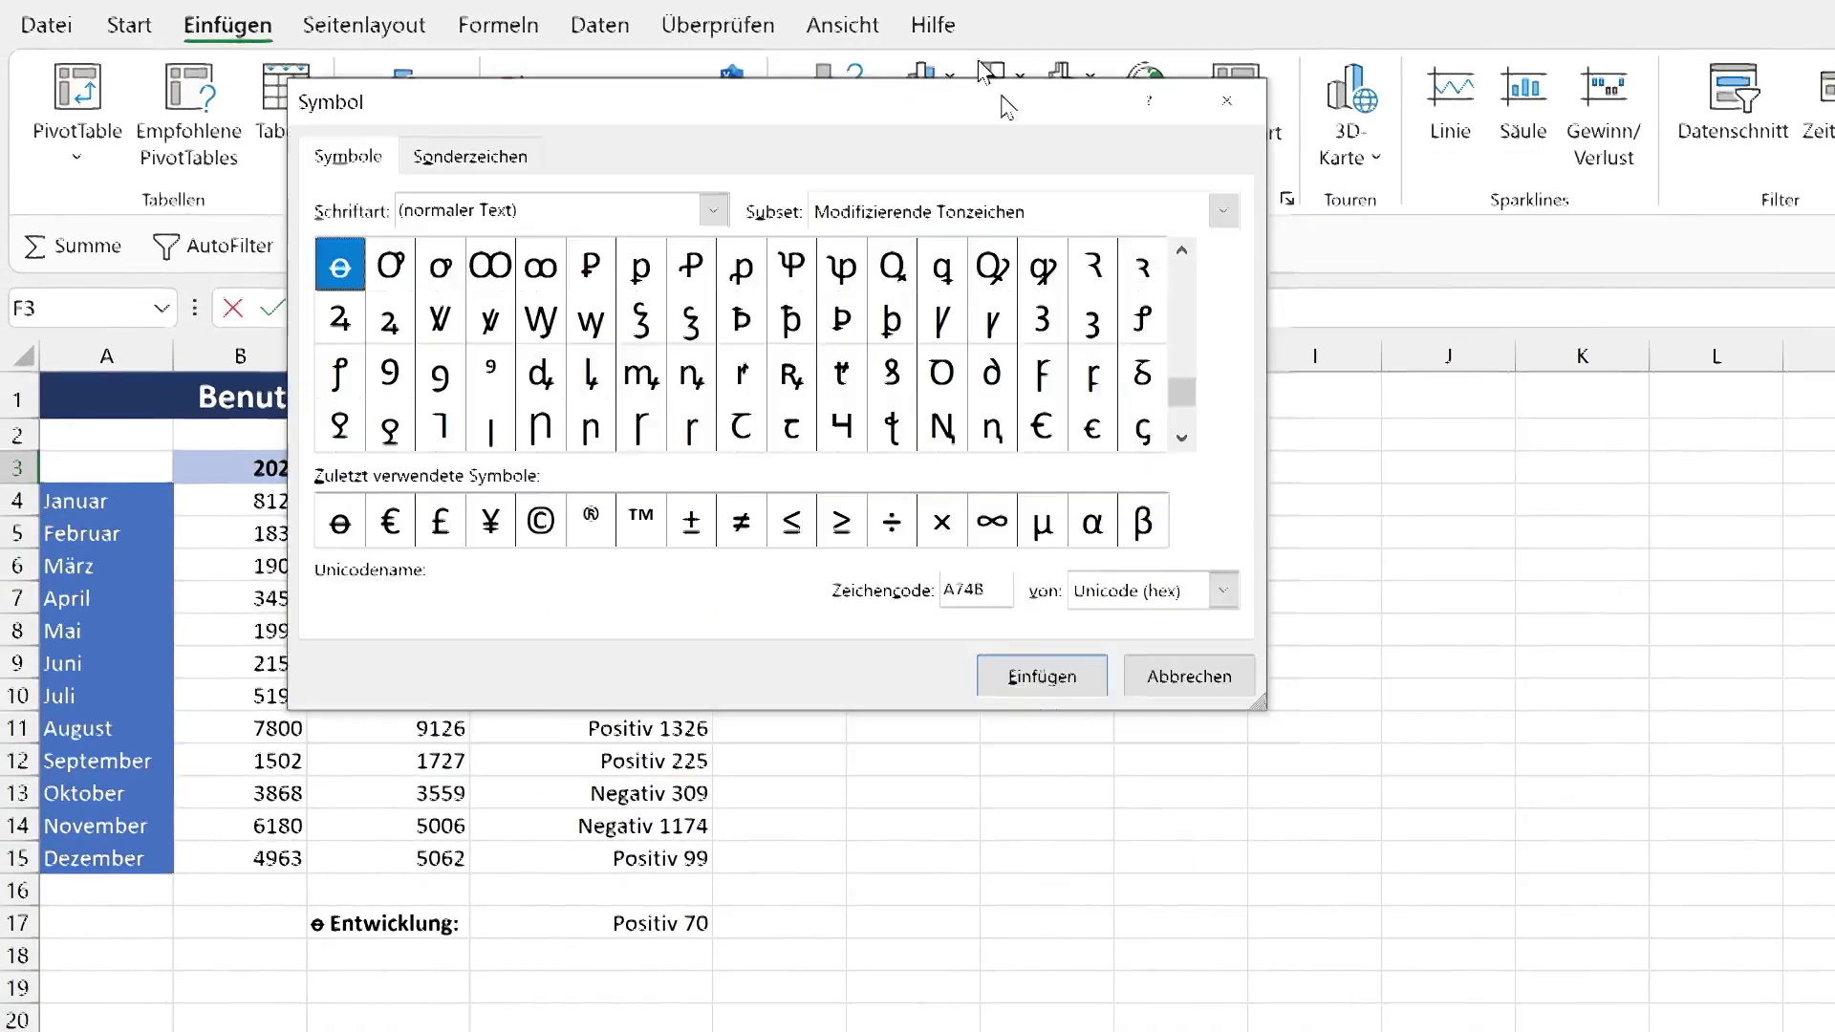
left_click_drag(1004, 101, 876, 15)
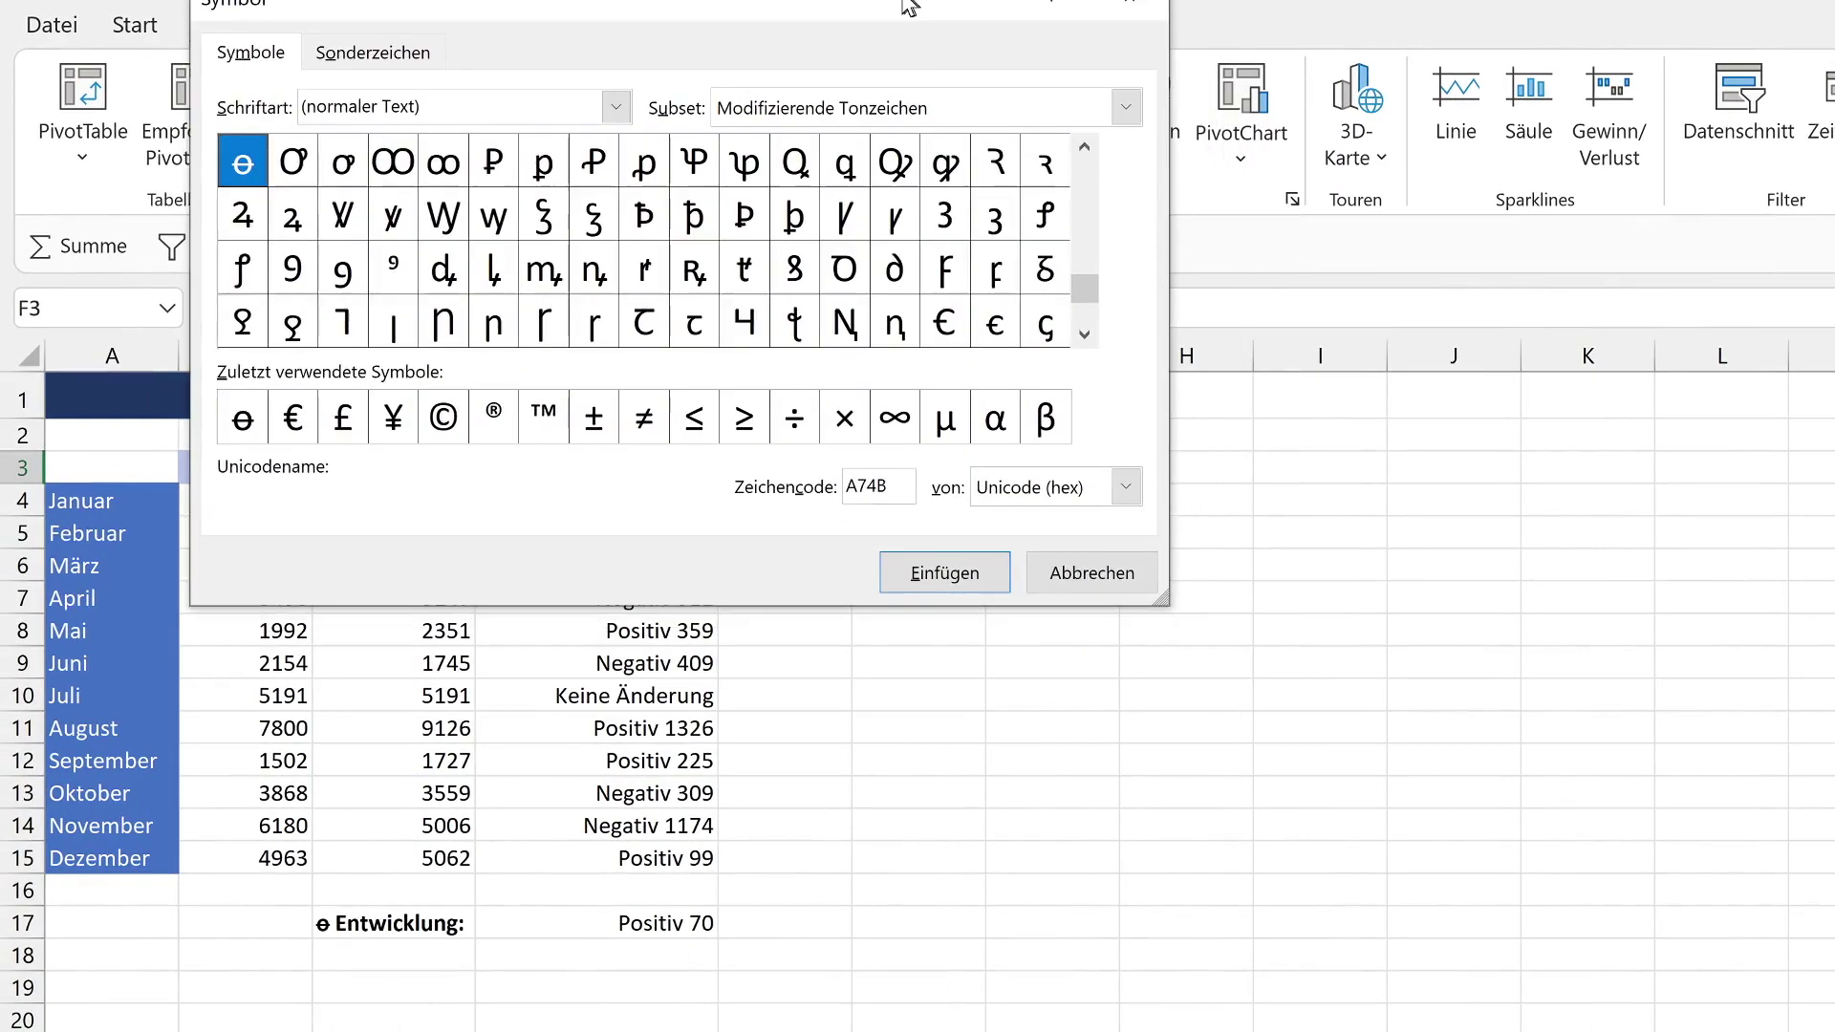
left_click(1053, 162)
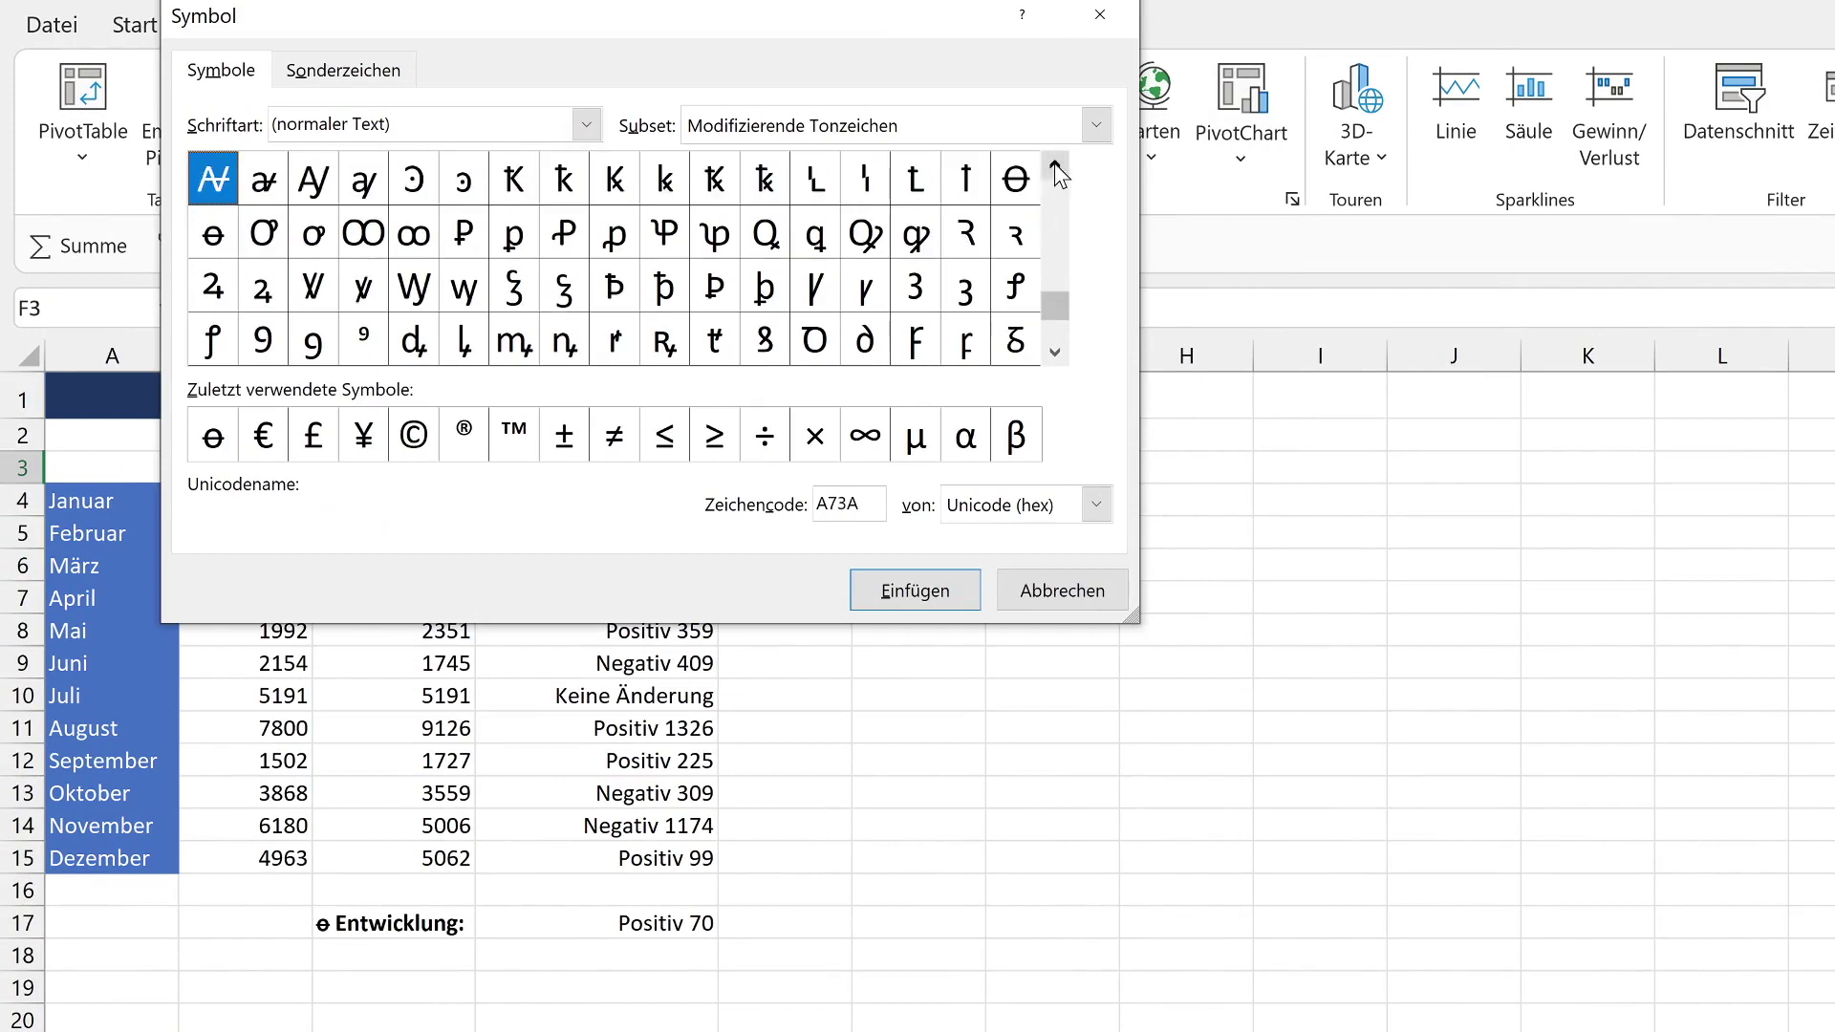
left_click(1054, 163)
left_click(1054, 162)
left_click(1054, 163)
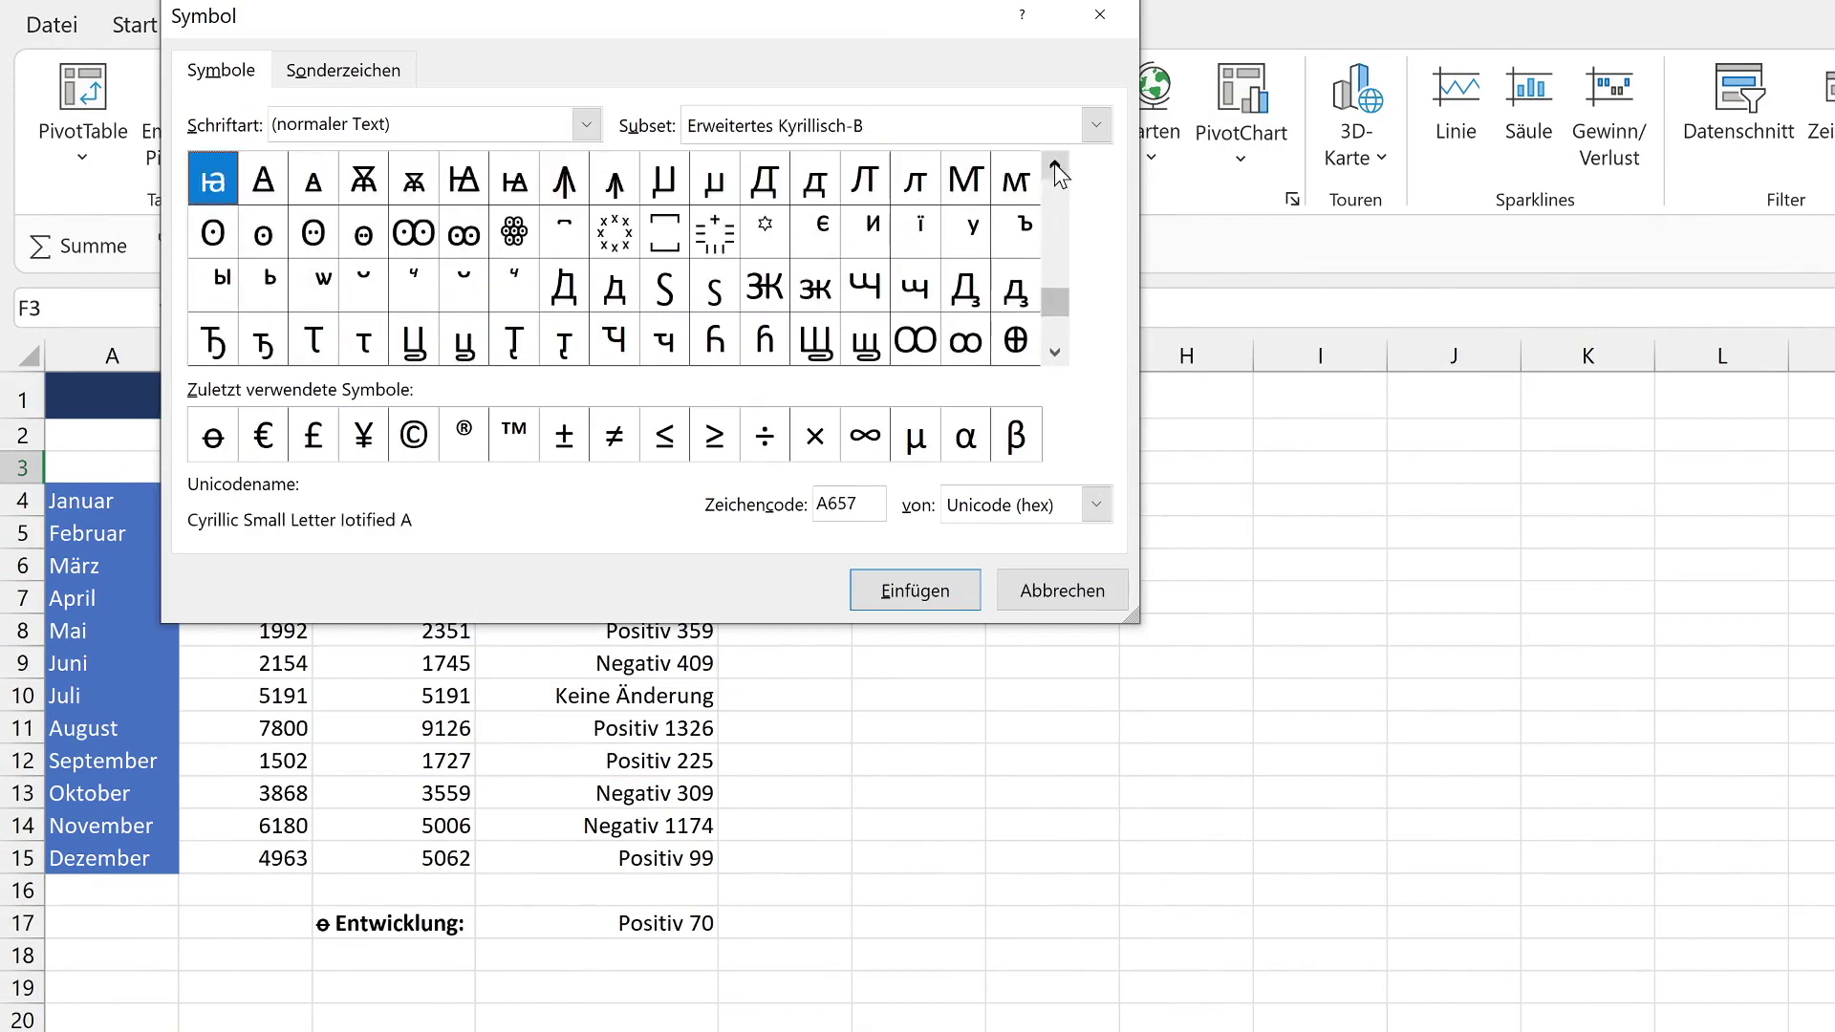
left_click(1054, 163)
left_click(1054, 163)
left_click(1054, 162)
left_click(1053, 162)
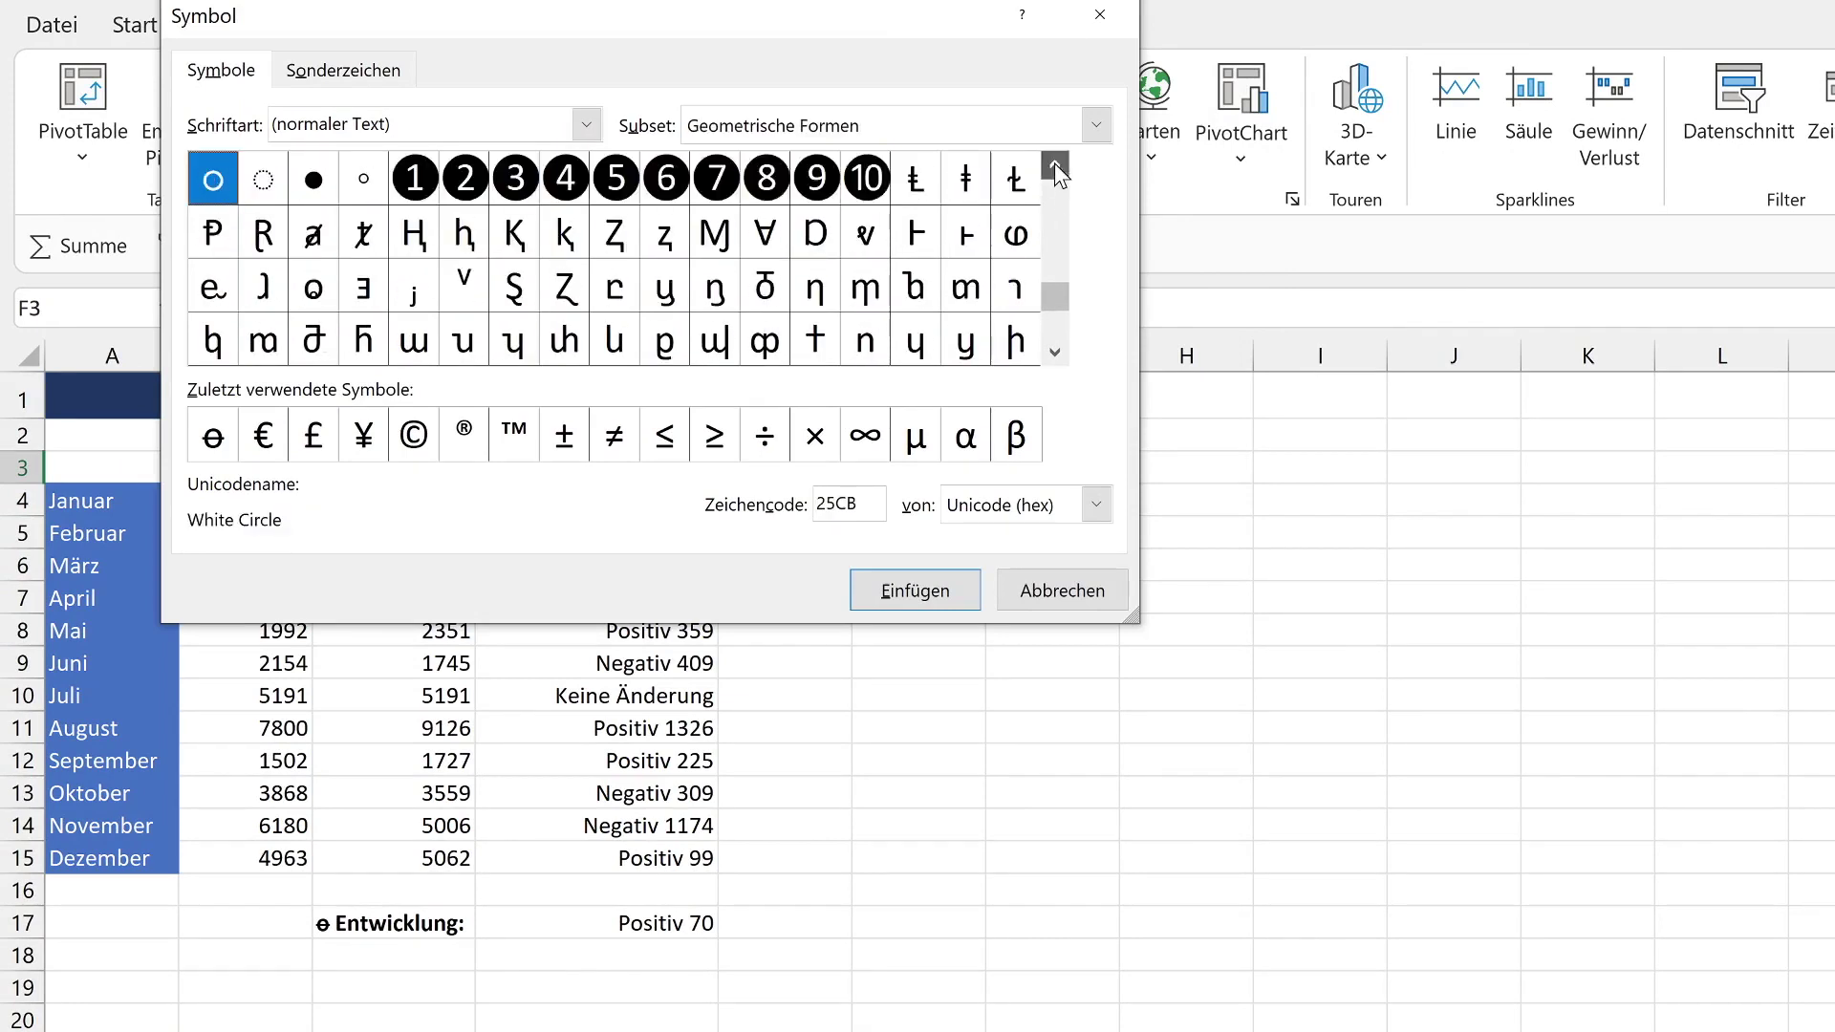
left_click(1054, 162)
left_click(1053, 163)
left_click(1054, 163)
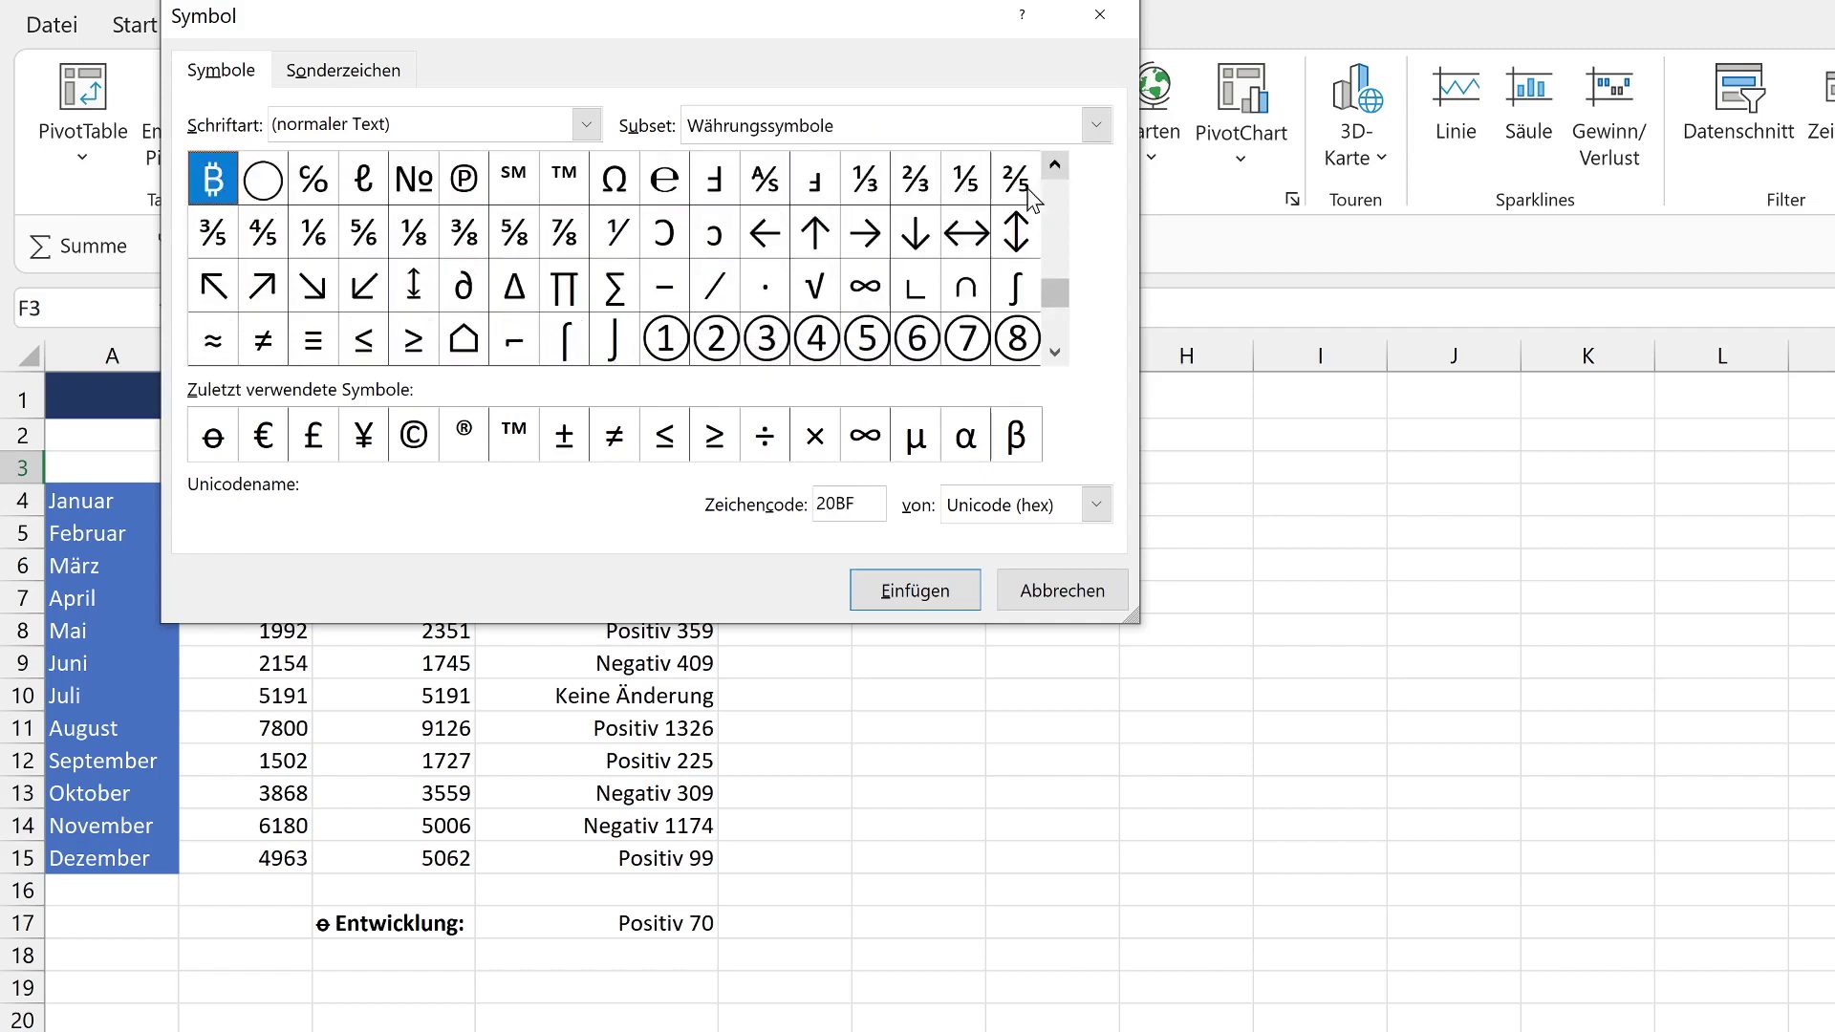
left_click(1056, 168)
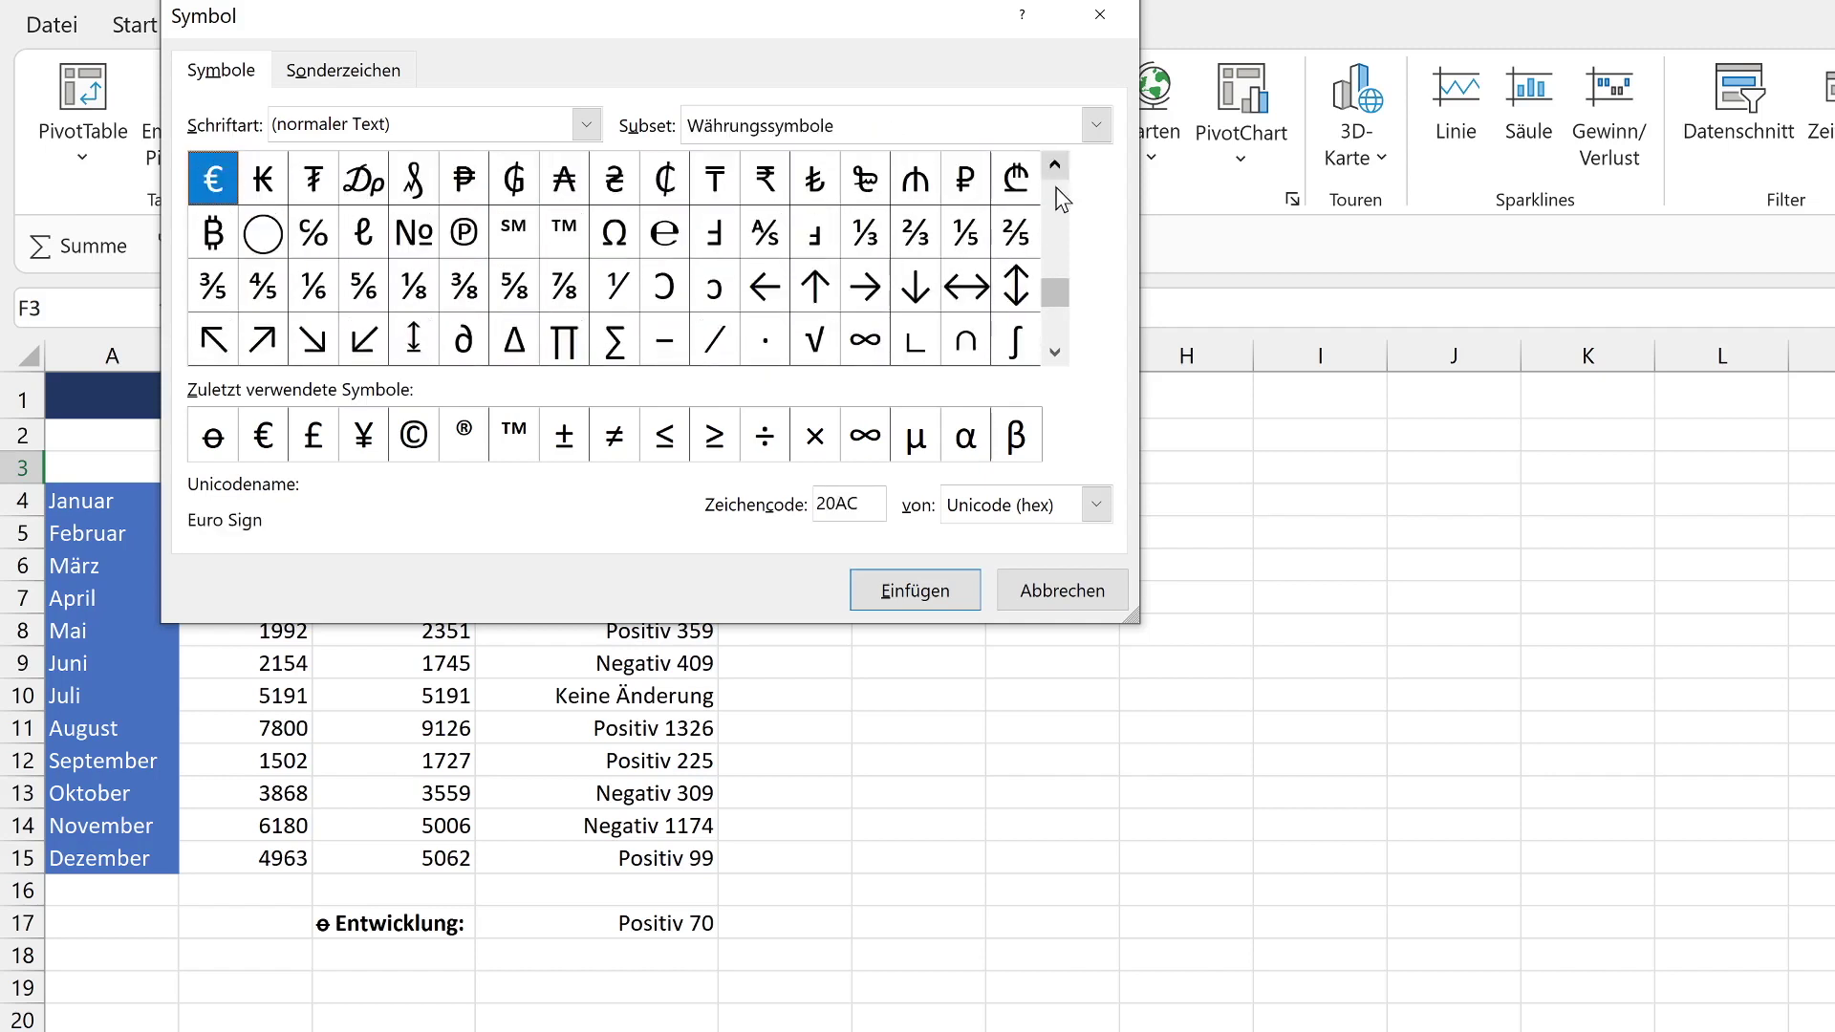
left_click(1057, 352)
left_click(1057, 352)
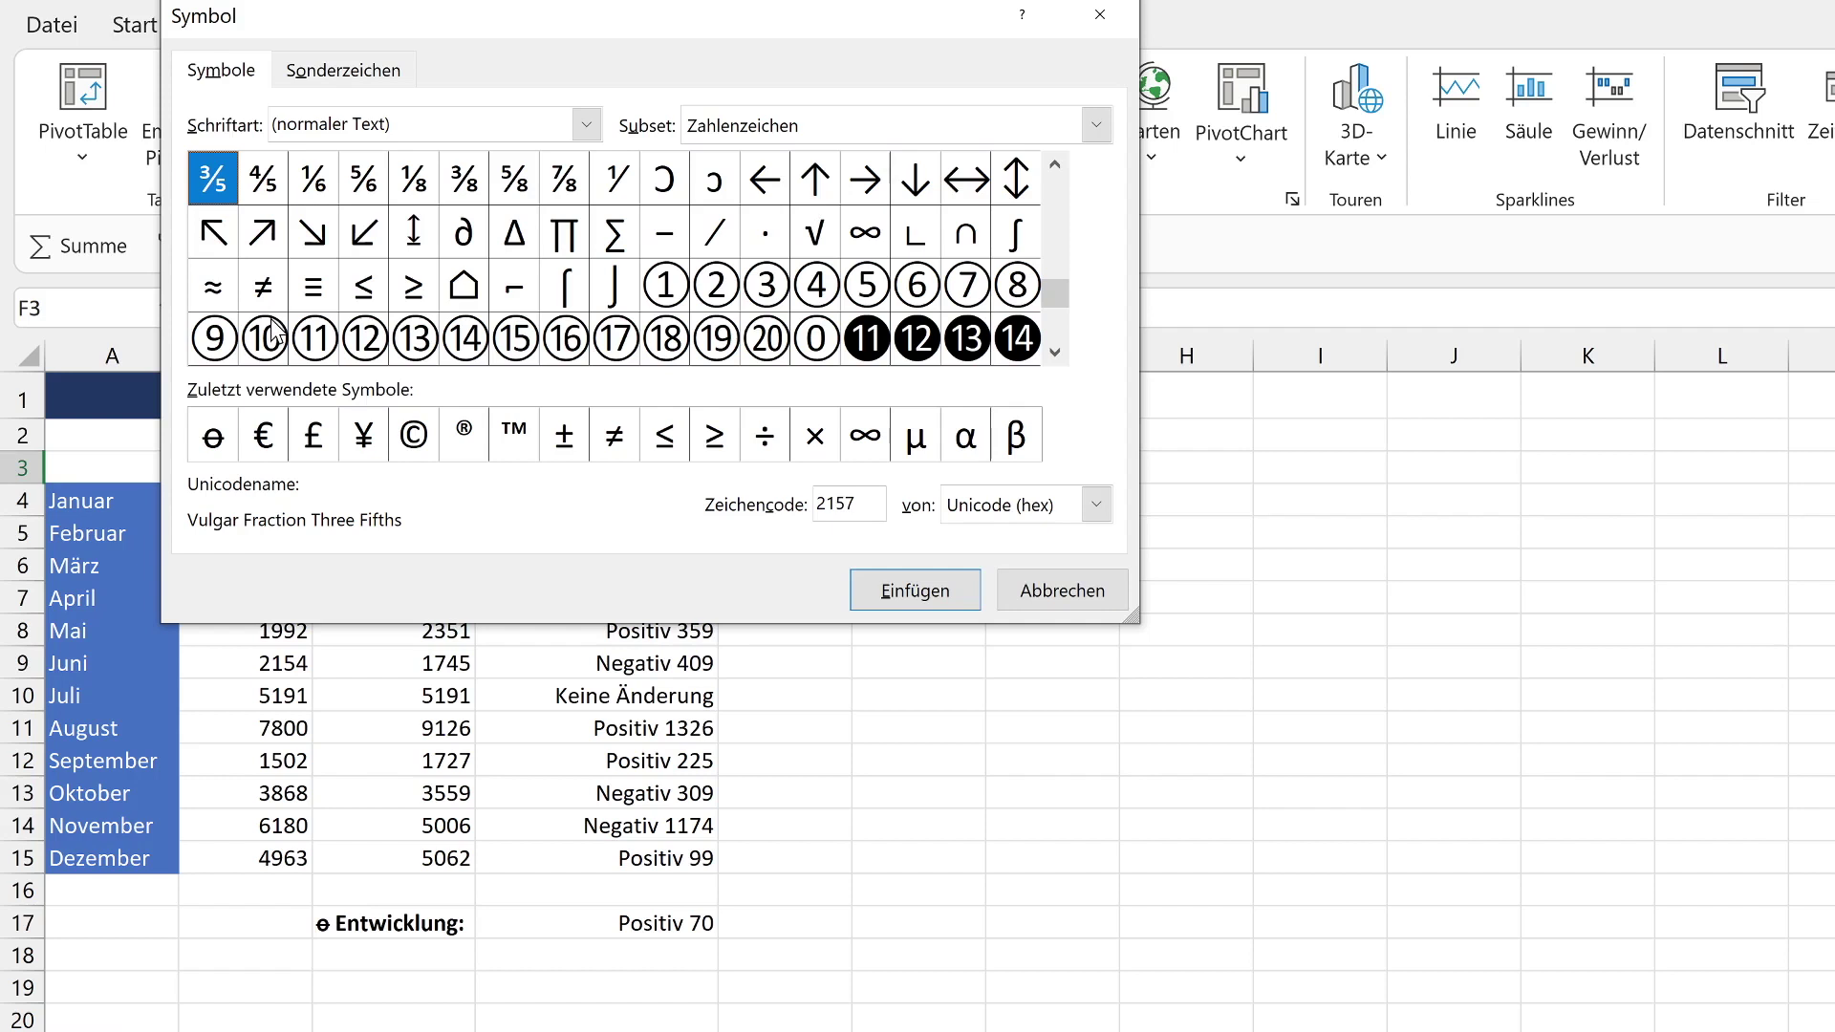
Insert ↗ (2197), ↘ (2198) and − (2212) into F3, then close the Symbol dialog
left_click(268, 242)
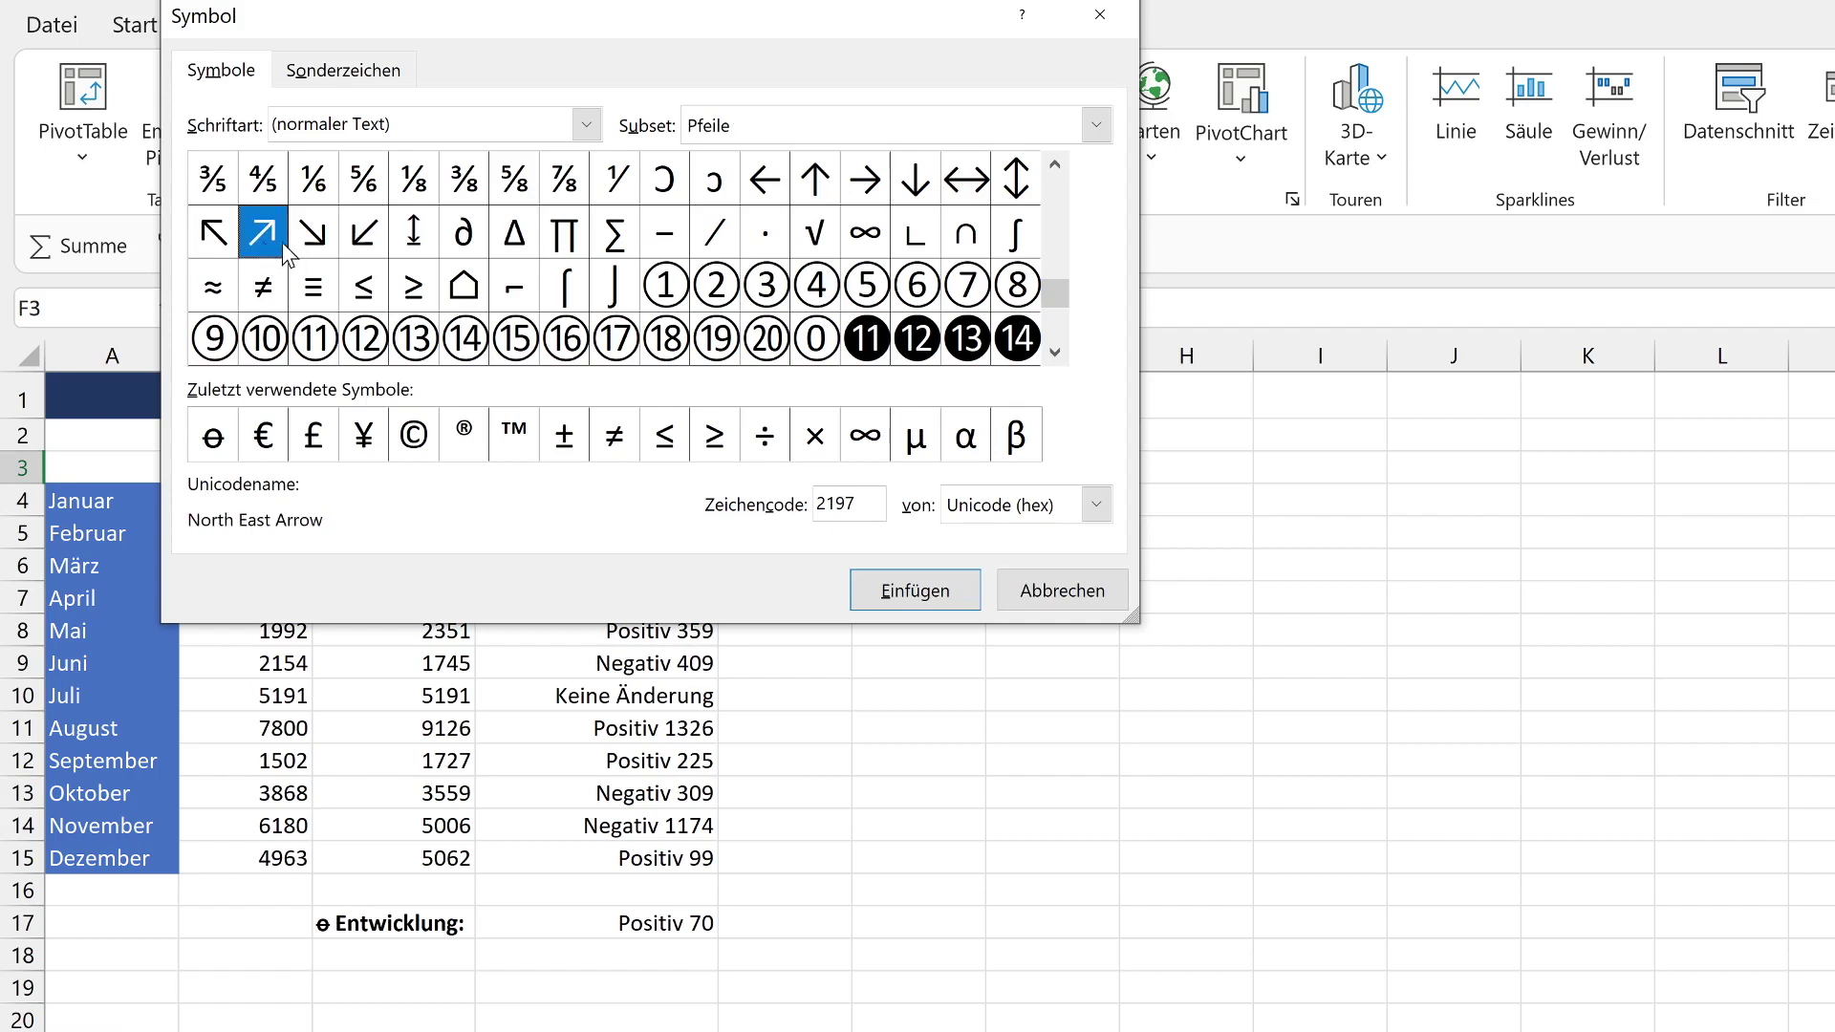
left_click(918, 598)
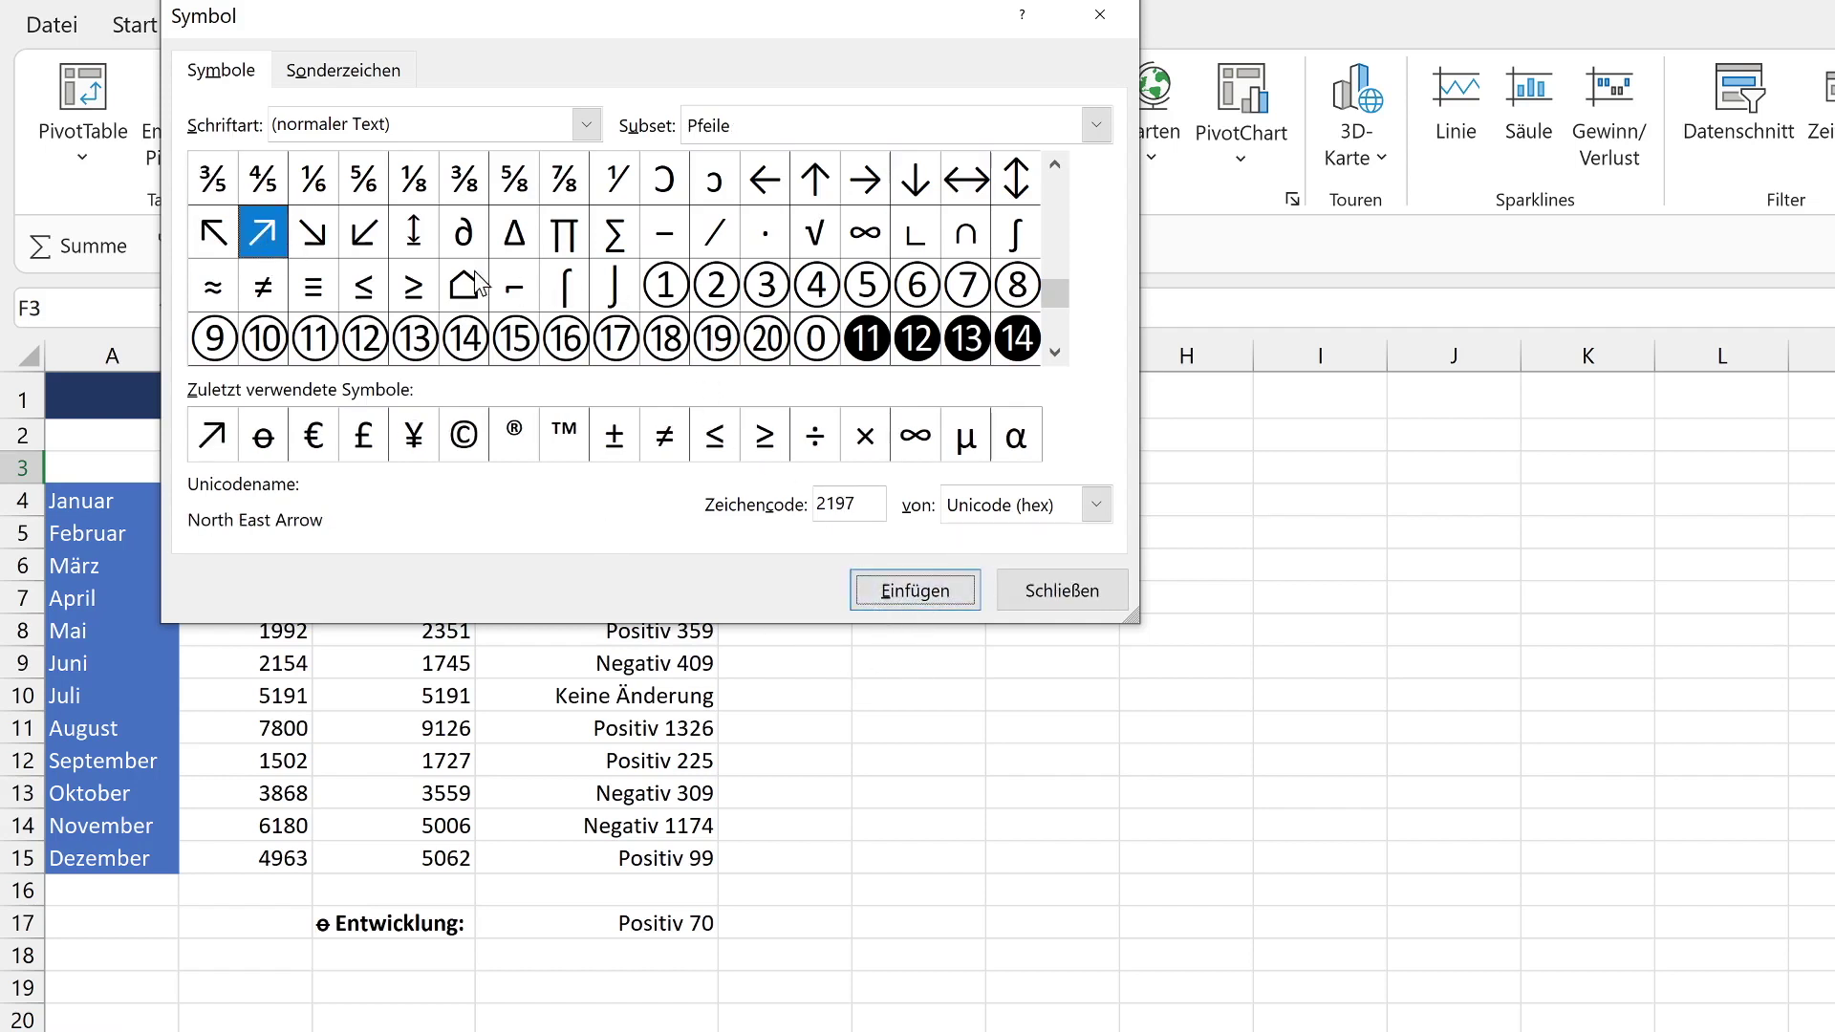
left_click(314, 234)
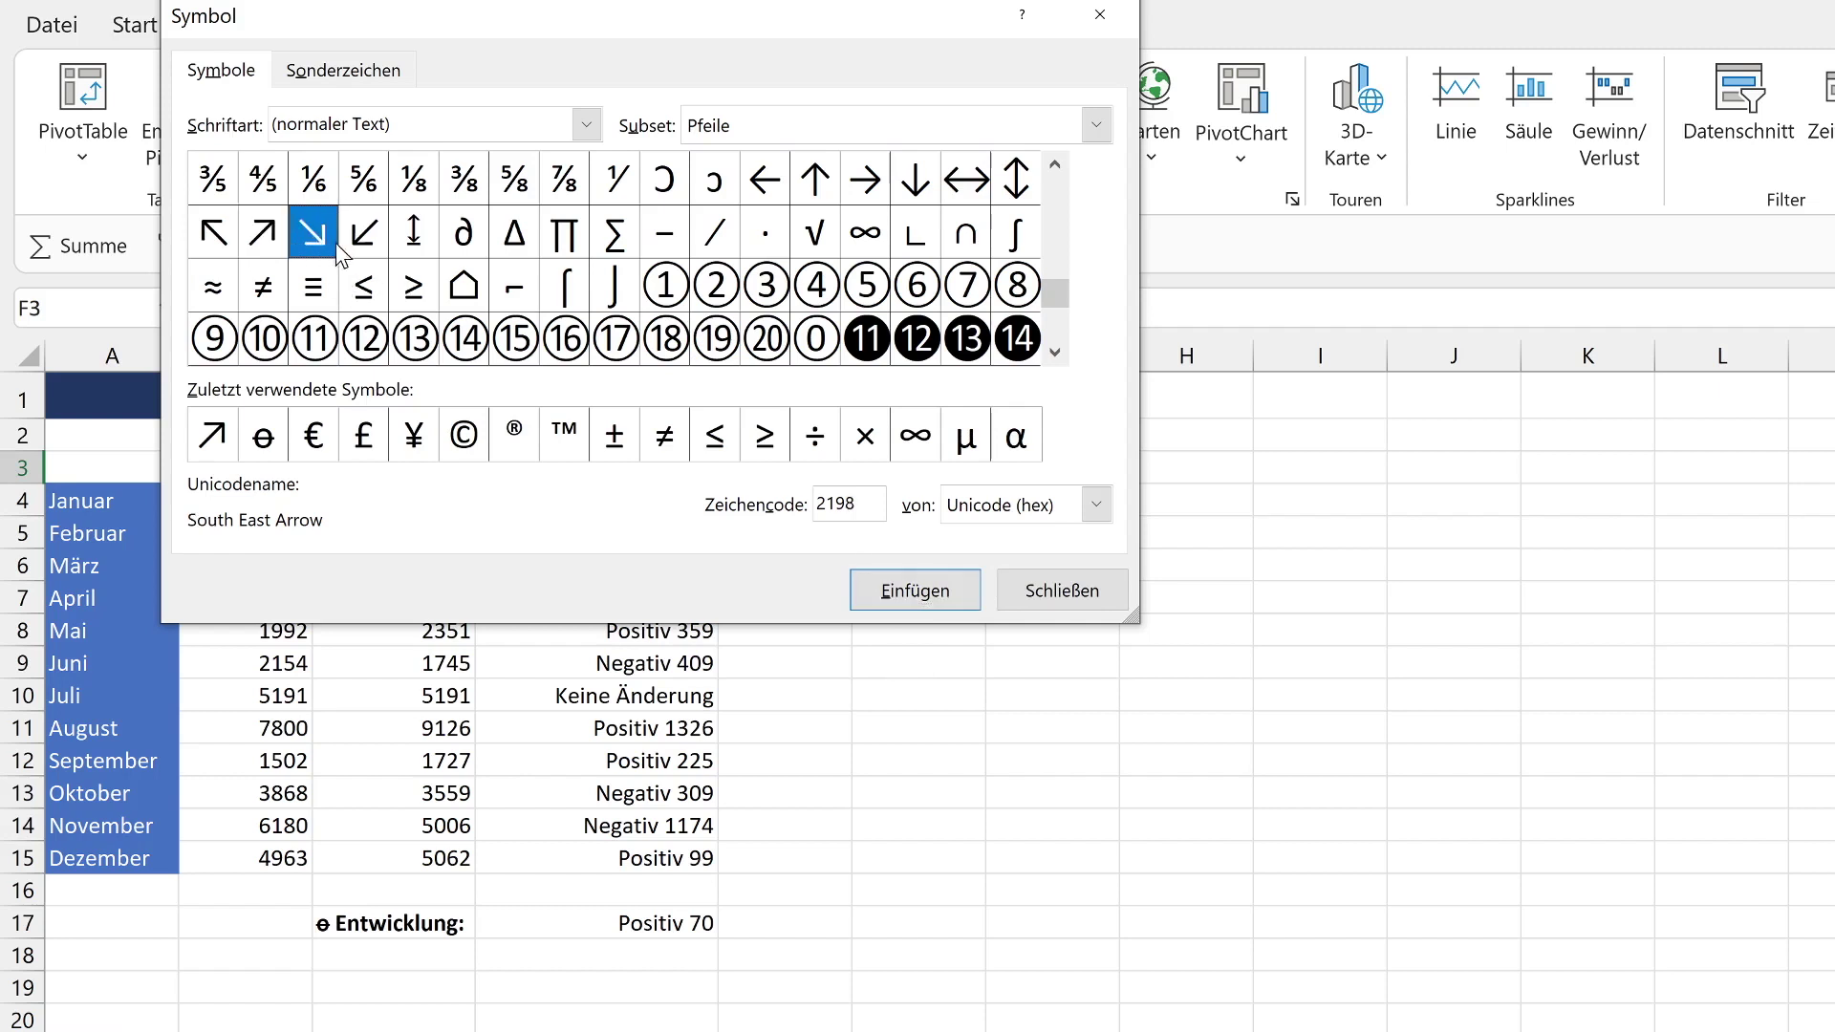
left_click(928, 602)
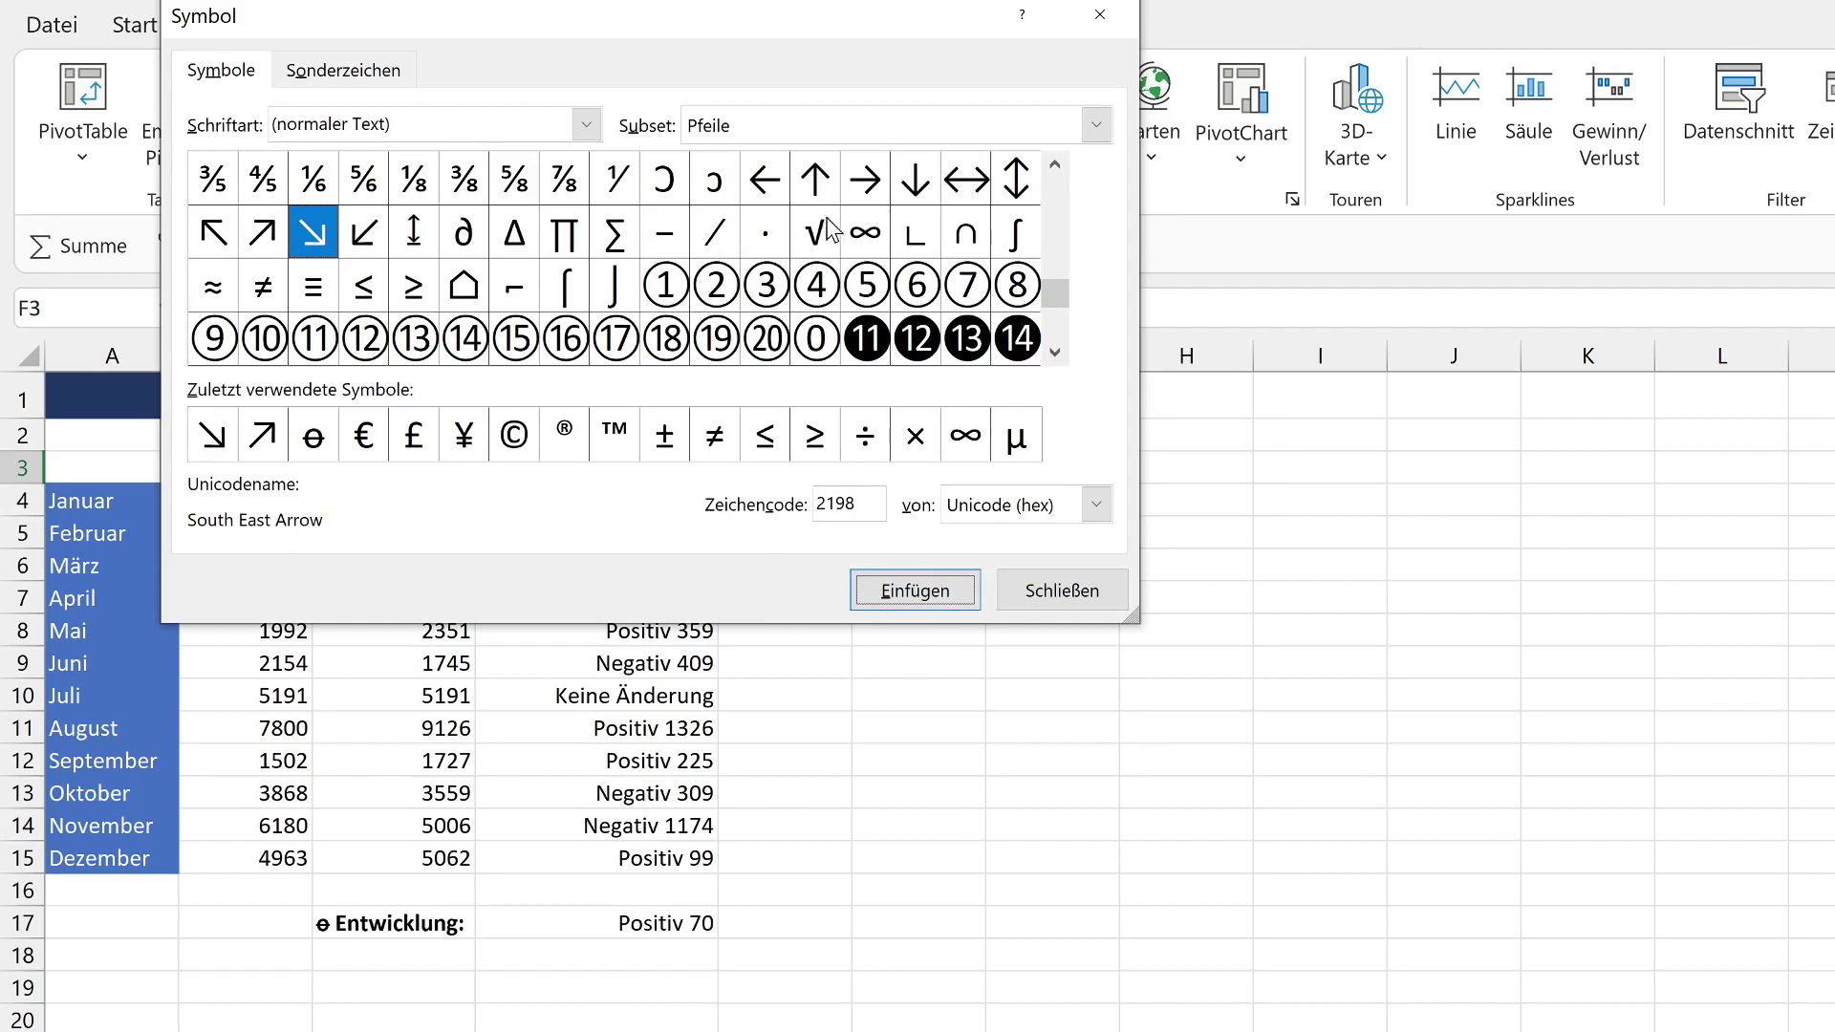
left_click(666, 239)
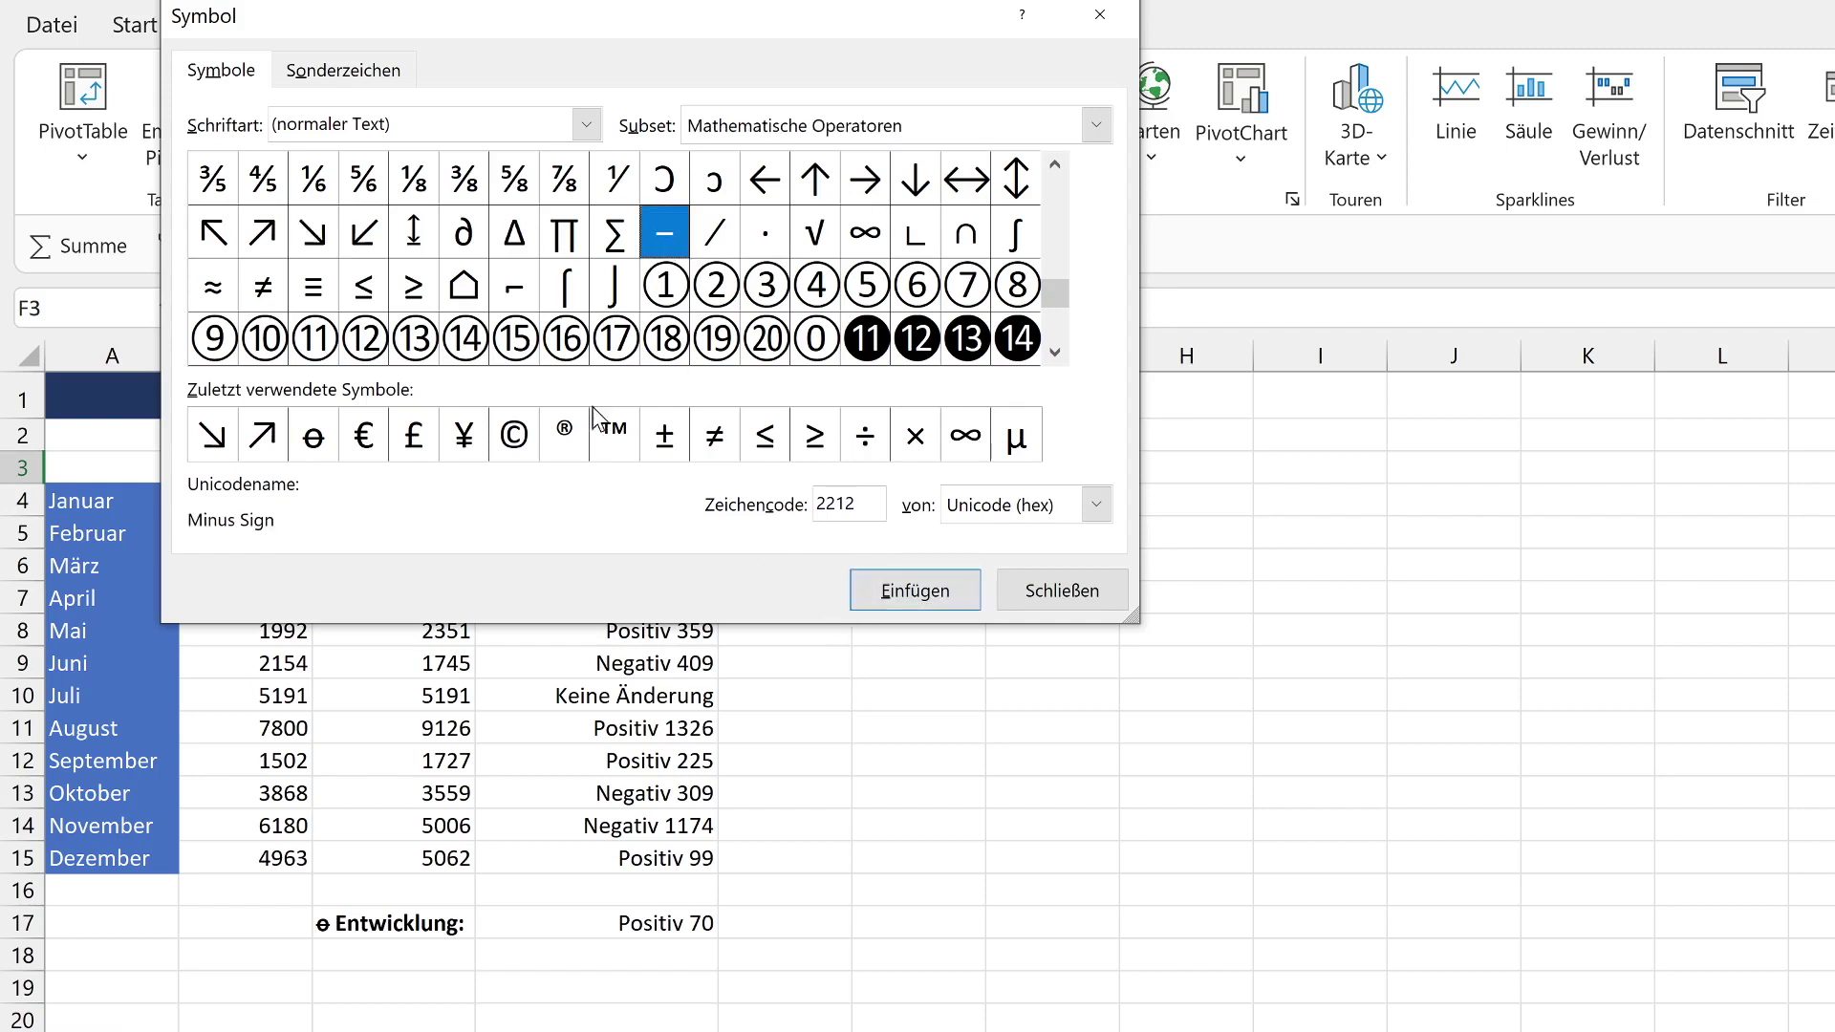
left_click(904, 609)
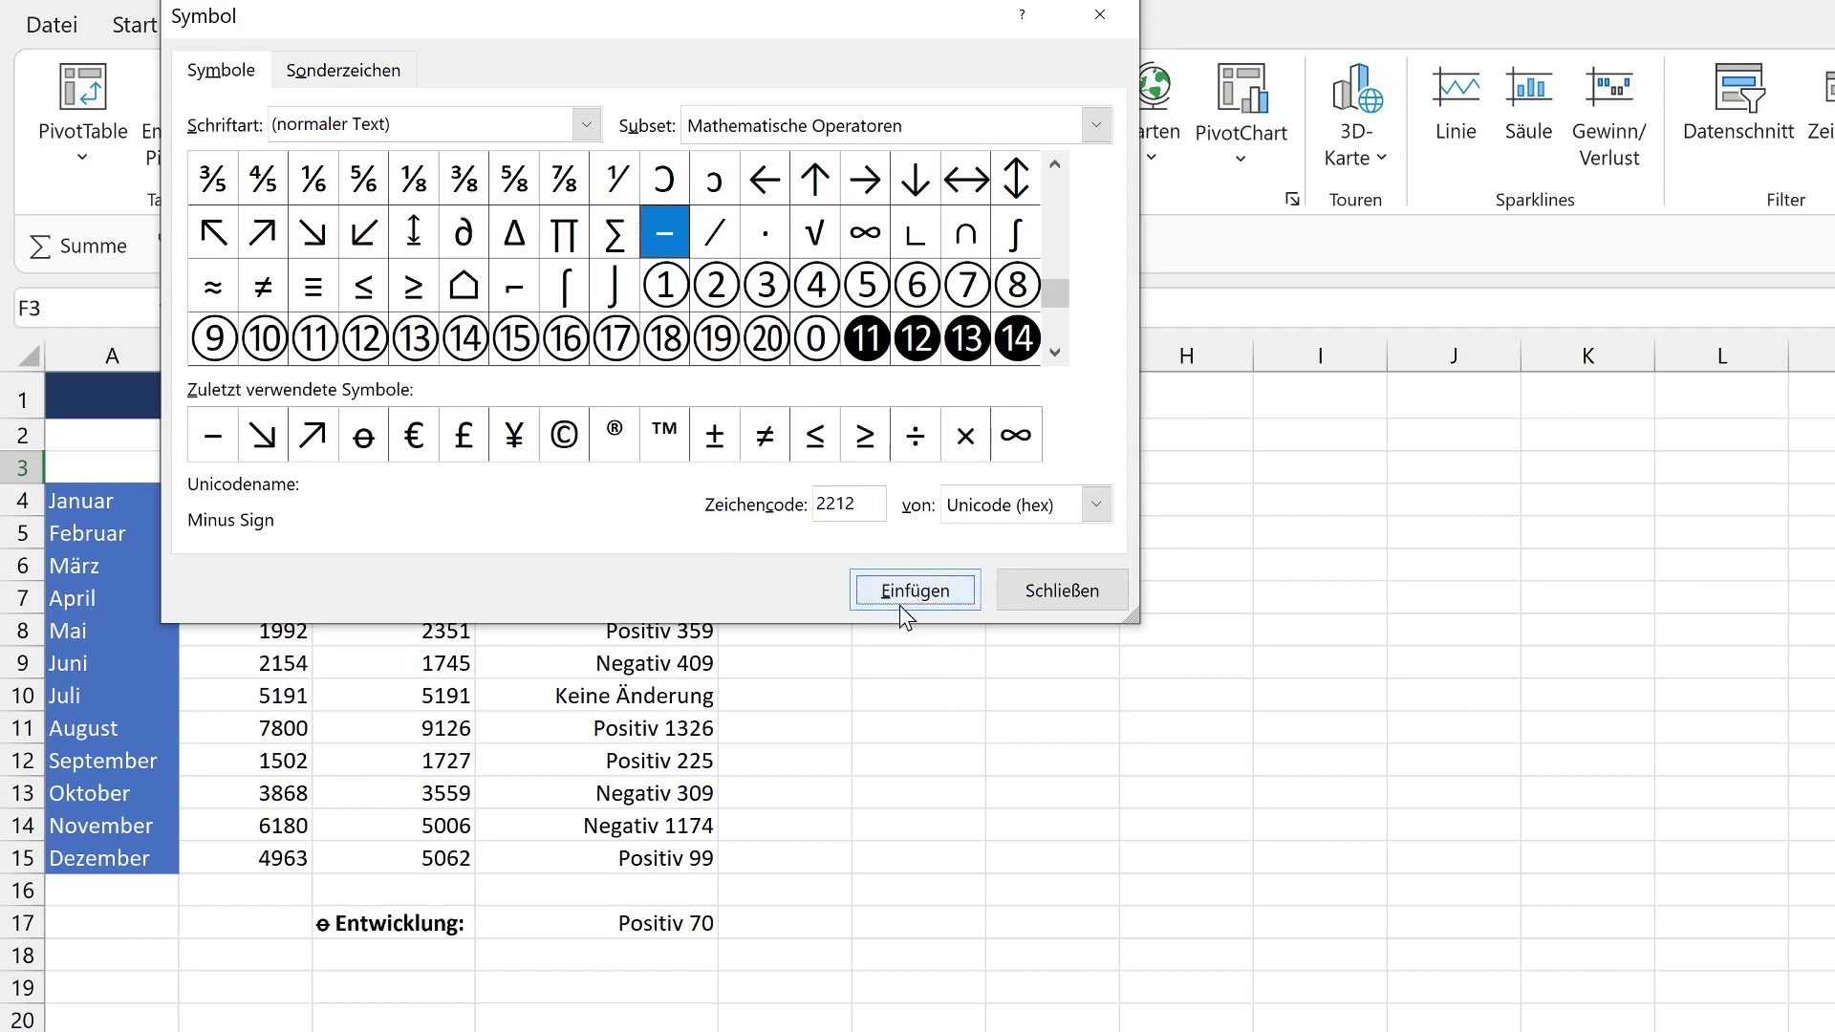
left_click(1047, 593)
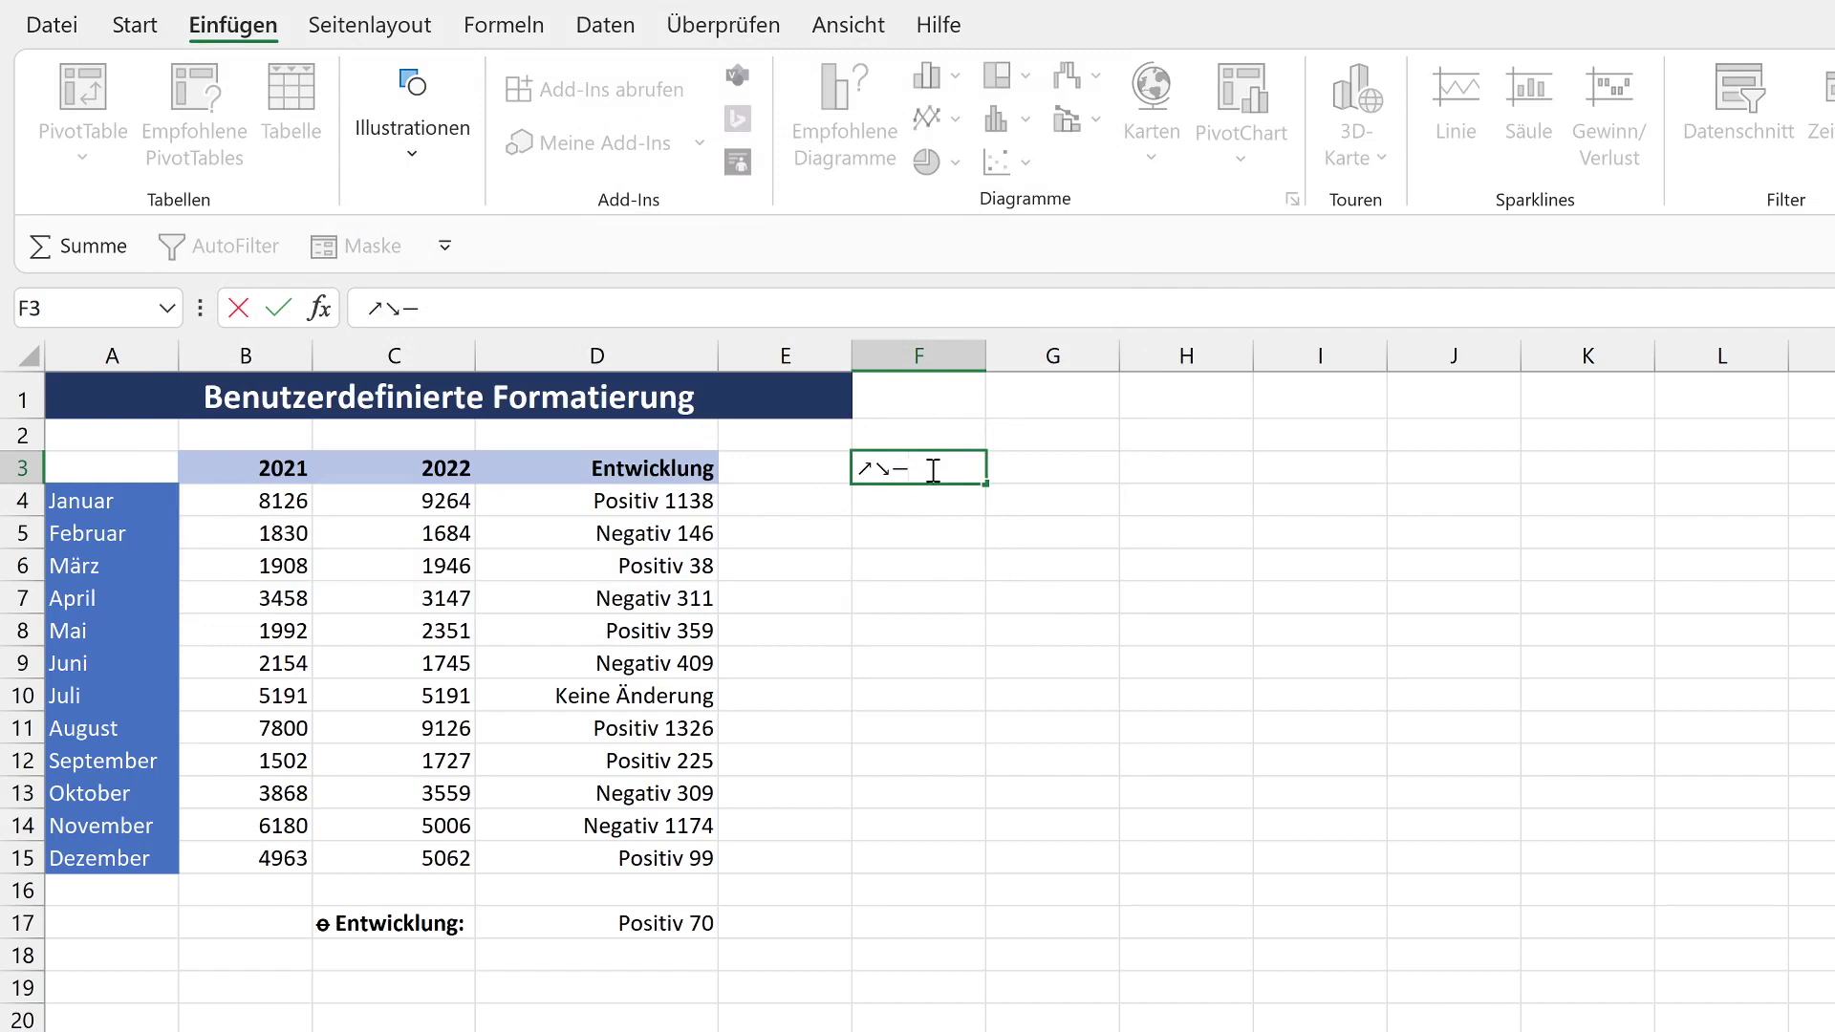
Select the symbols in F3, then open D4:D15's custom format and select the # after Positiv
left_click_drag(933, 470, 861, 472)
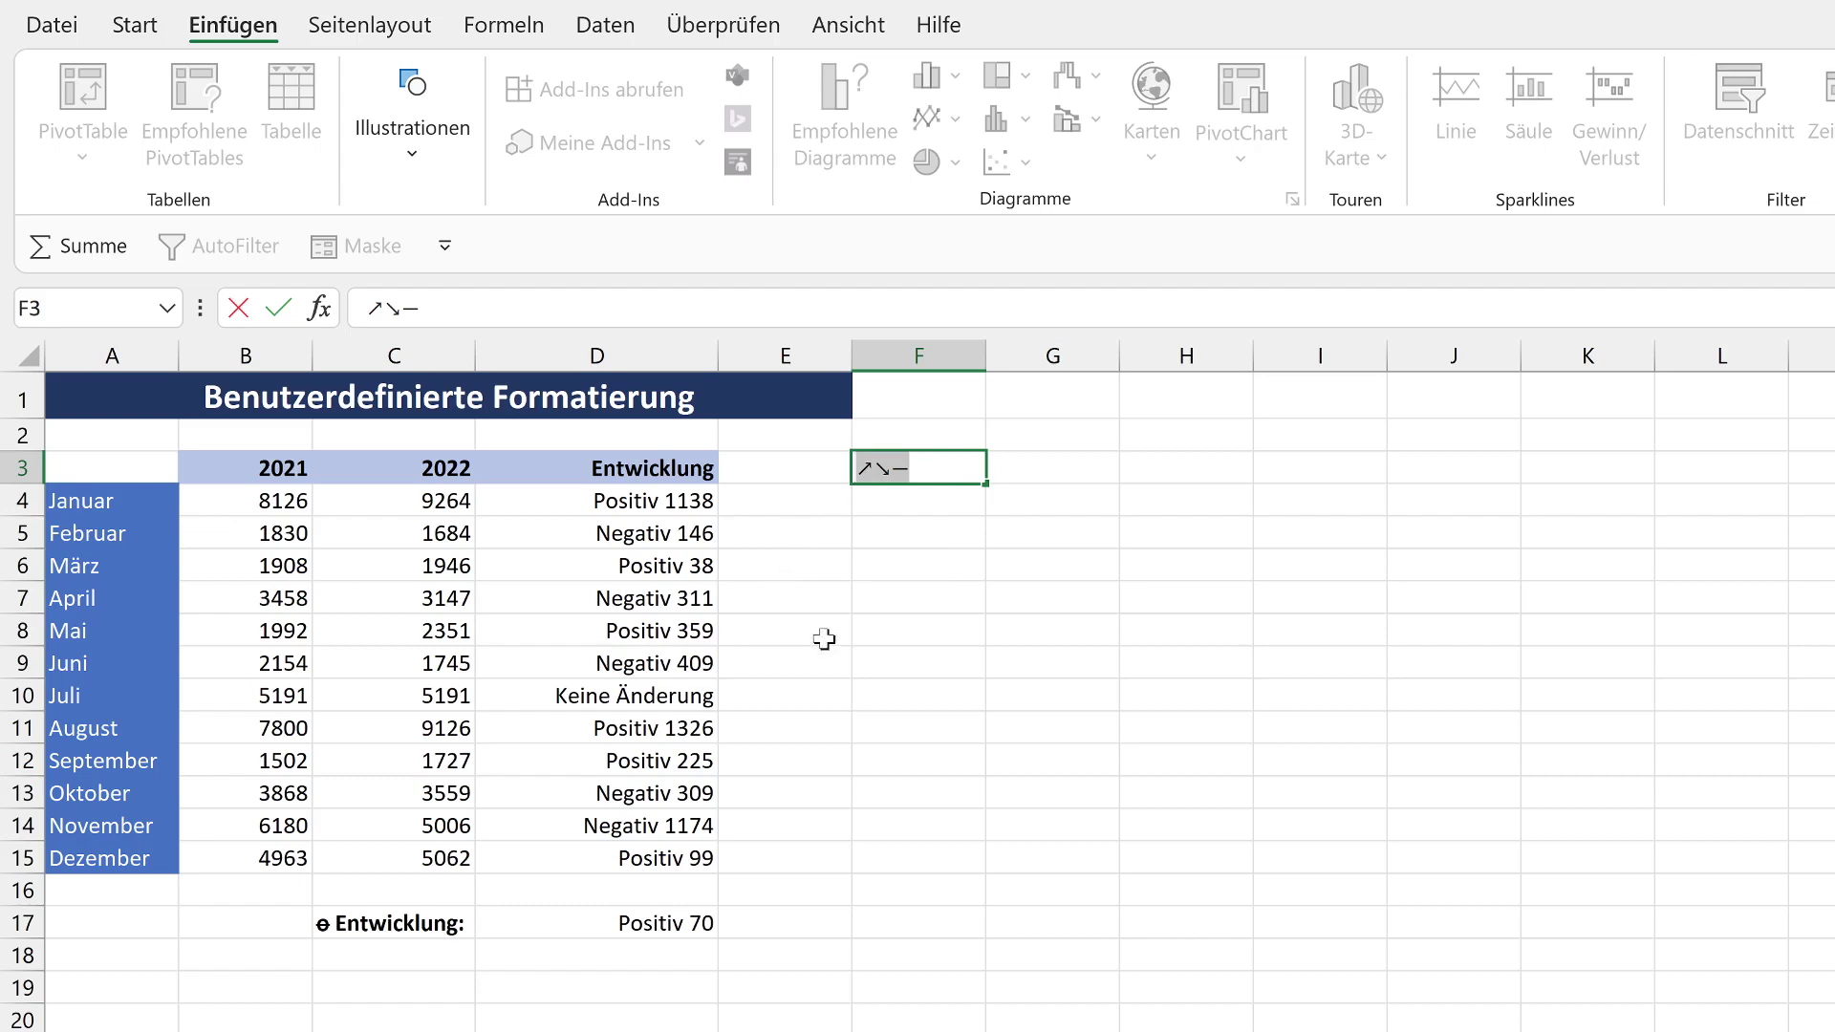
left_click_drag(661, 507, 675, 861)
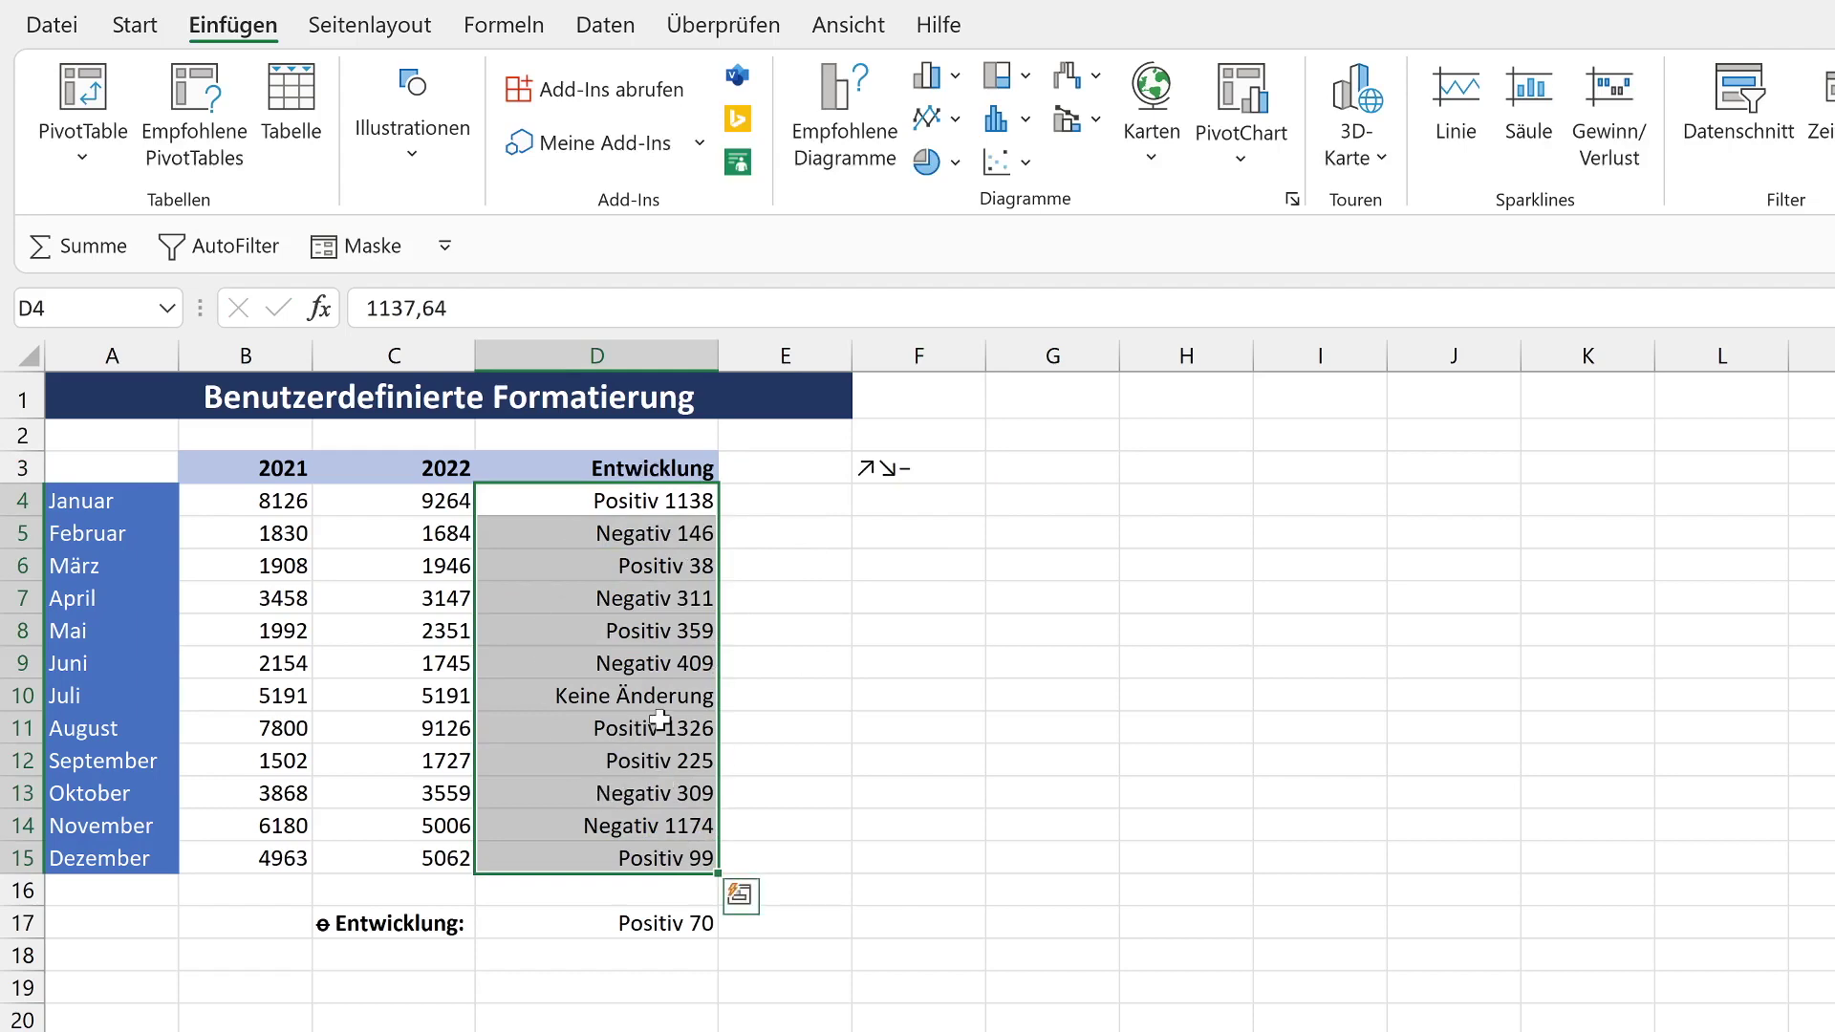
key("ctrl+1")
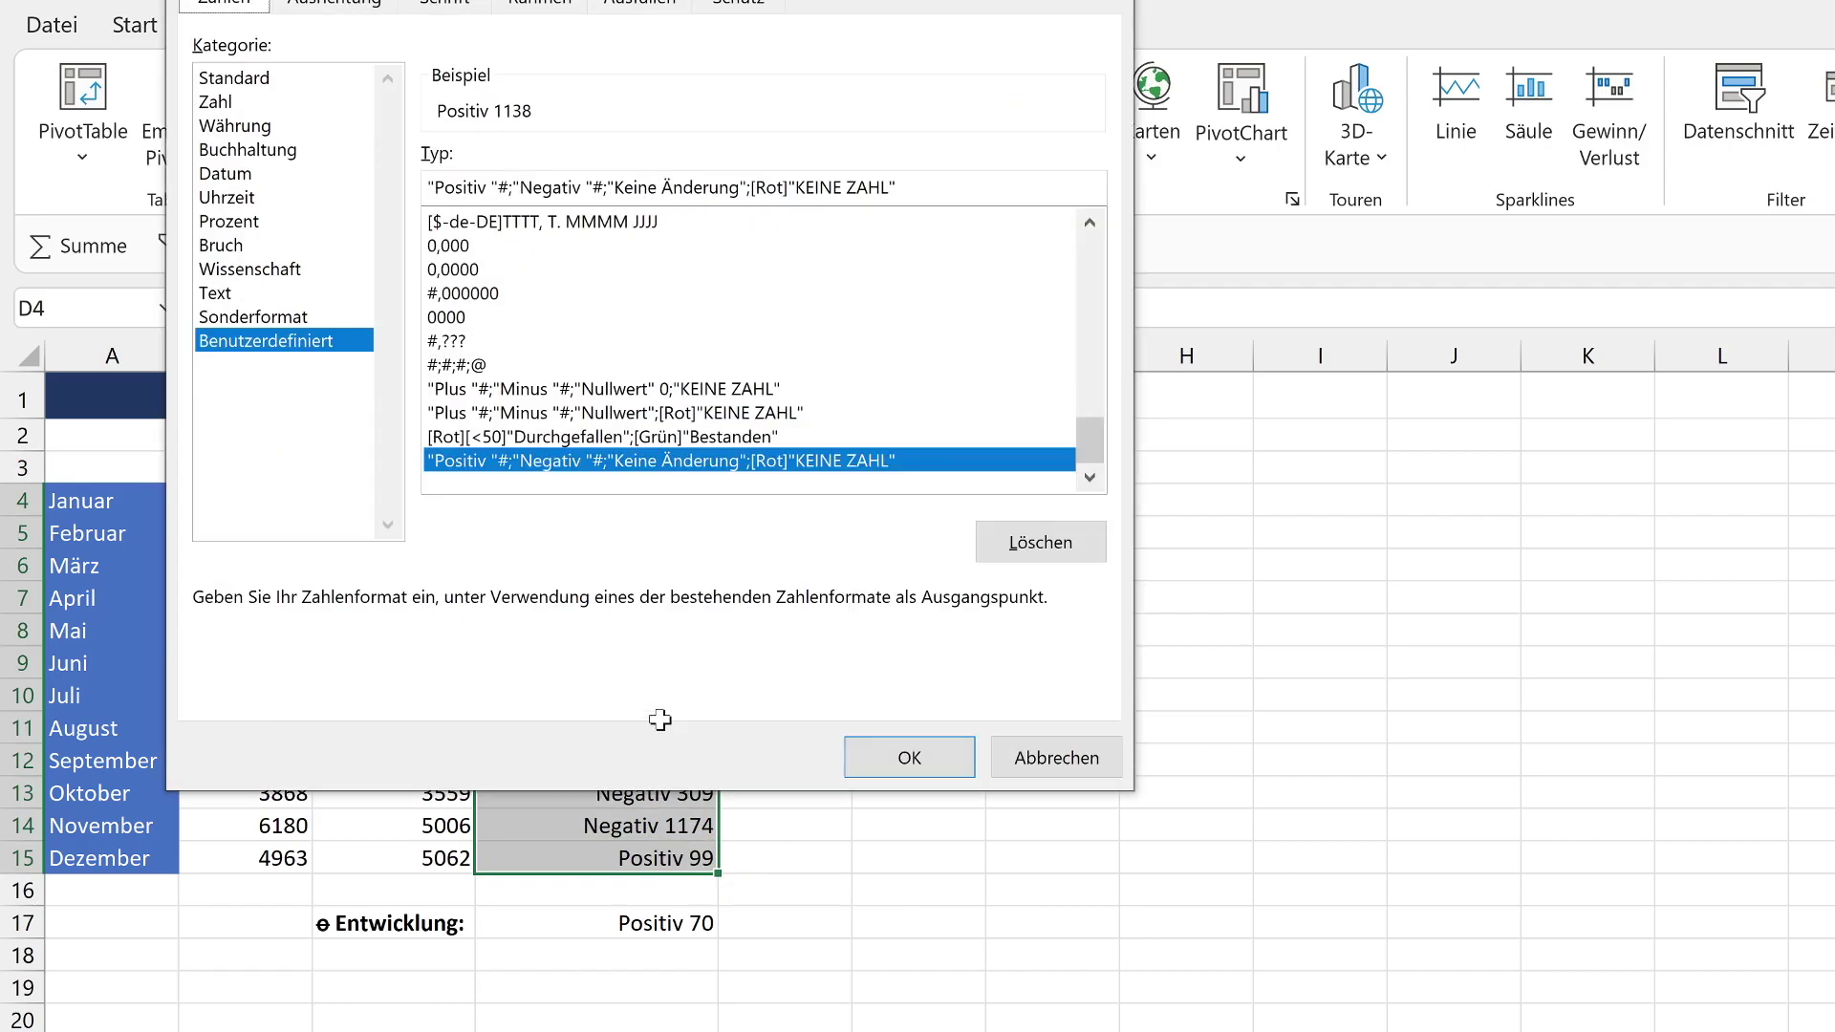
left_click_drag(423, 1, 999, 29)
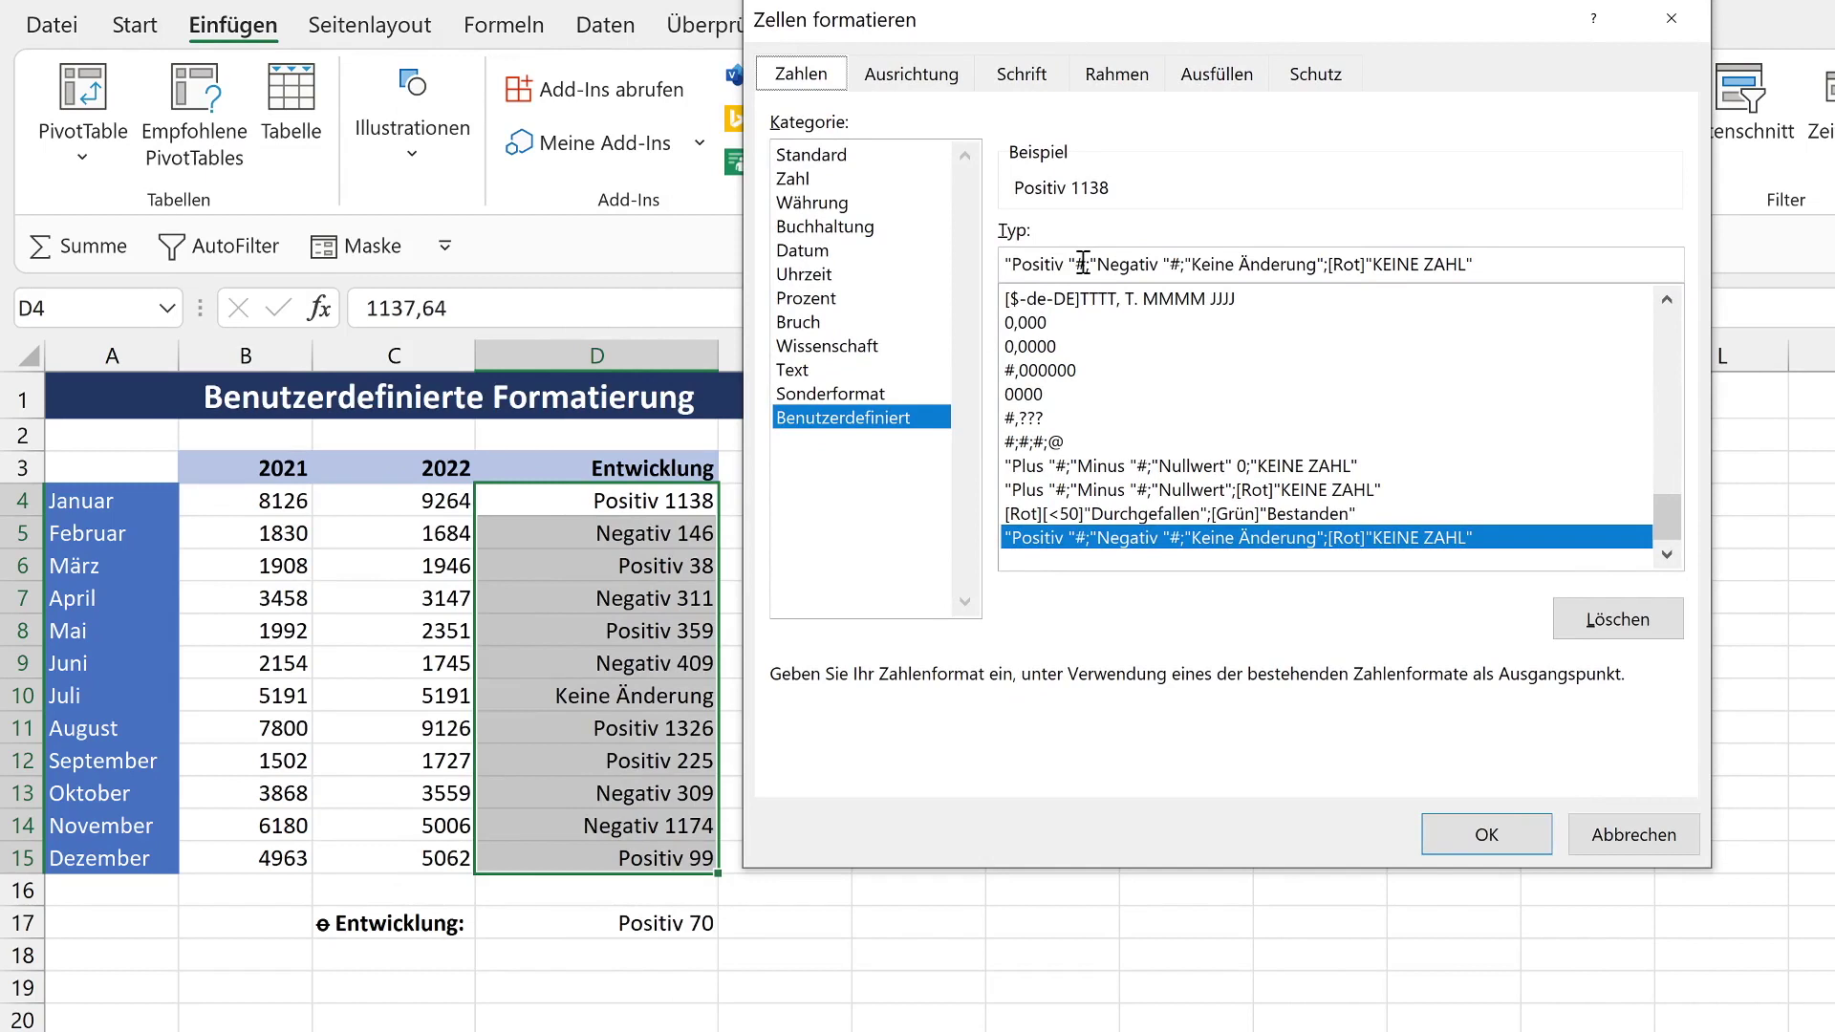
left_click(1079, 264)
left_click_drag(1065, 264, 1080, 271)
Replace the whole format code with the pasted symbols ↗;↘;–
key("BackSpace")
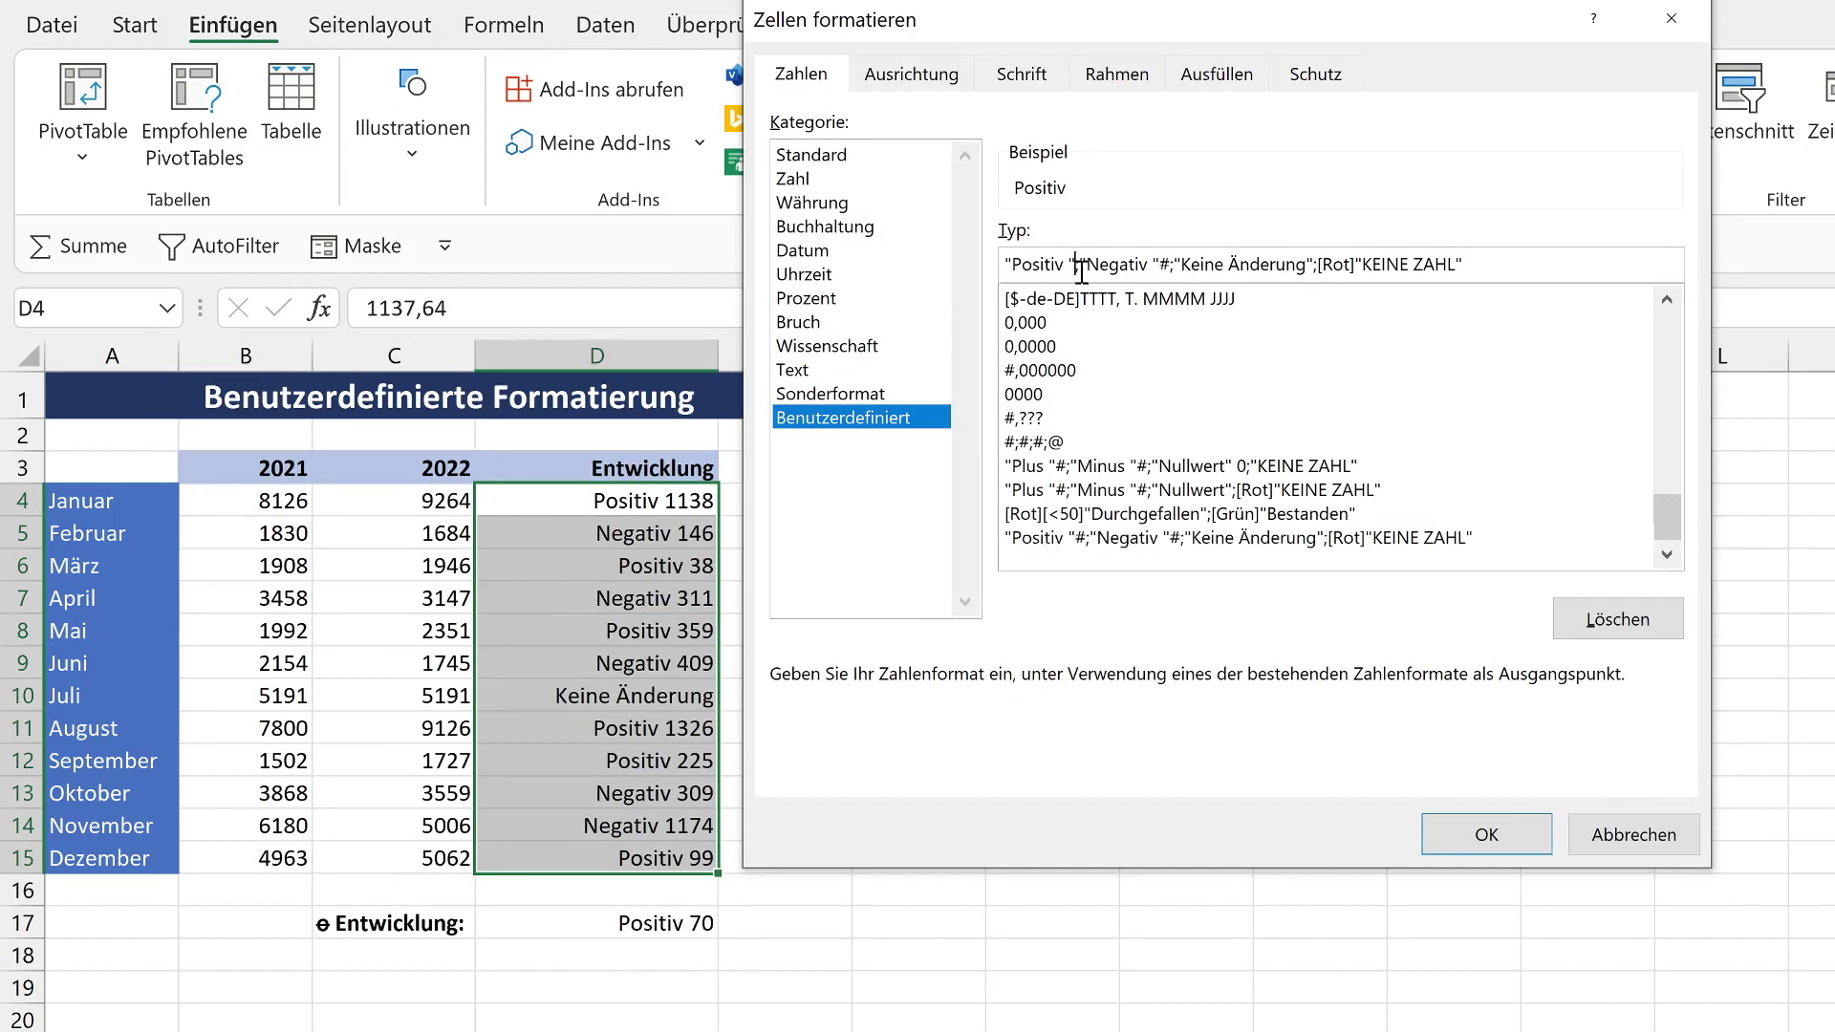
double_click(1473, 262)
left_click_drag(1473, 263, 1000, 275)
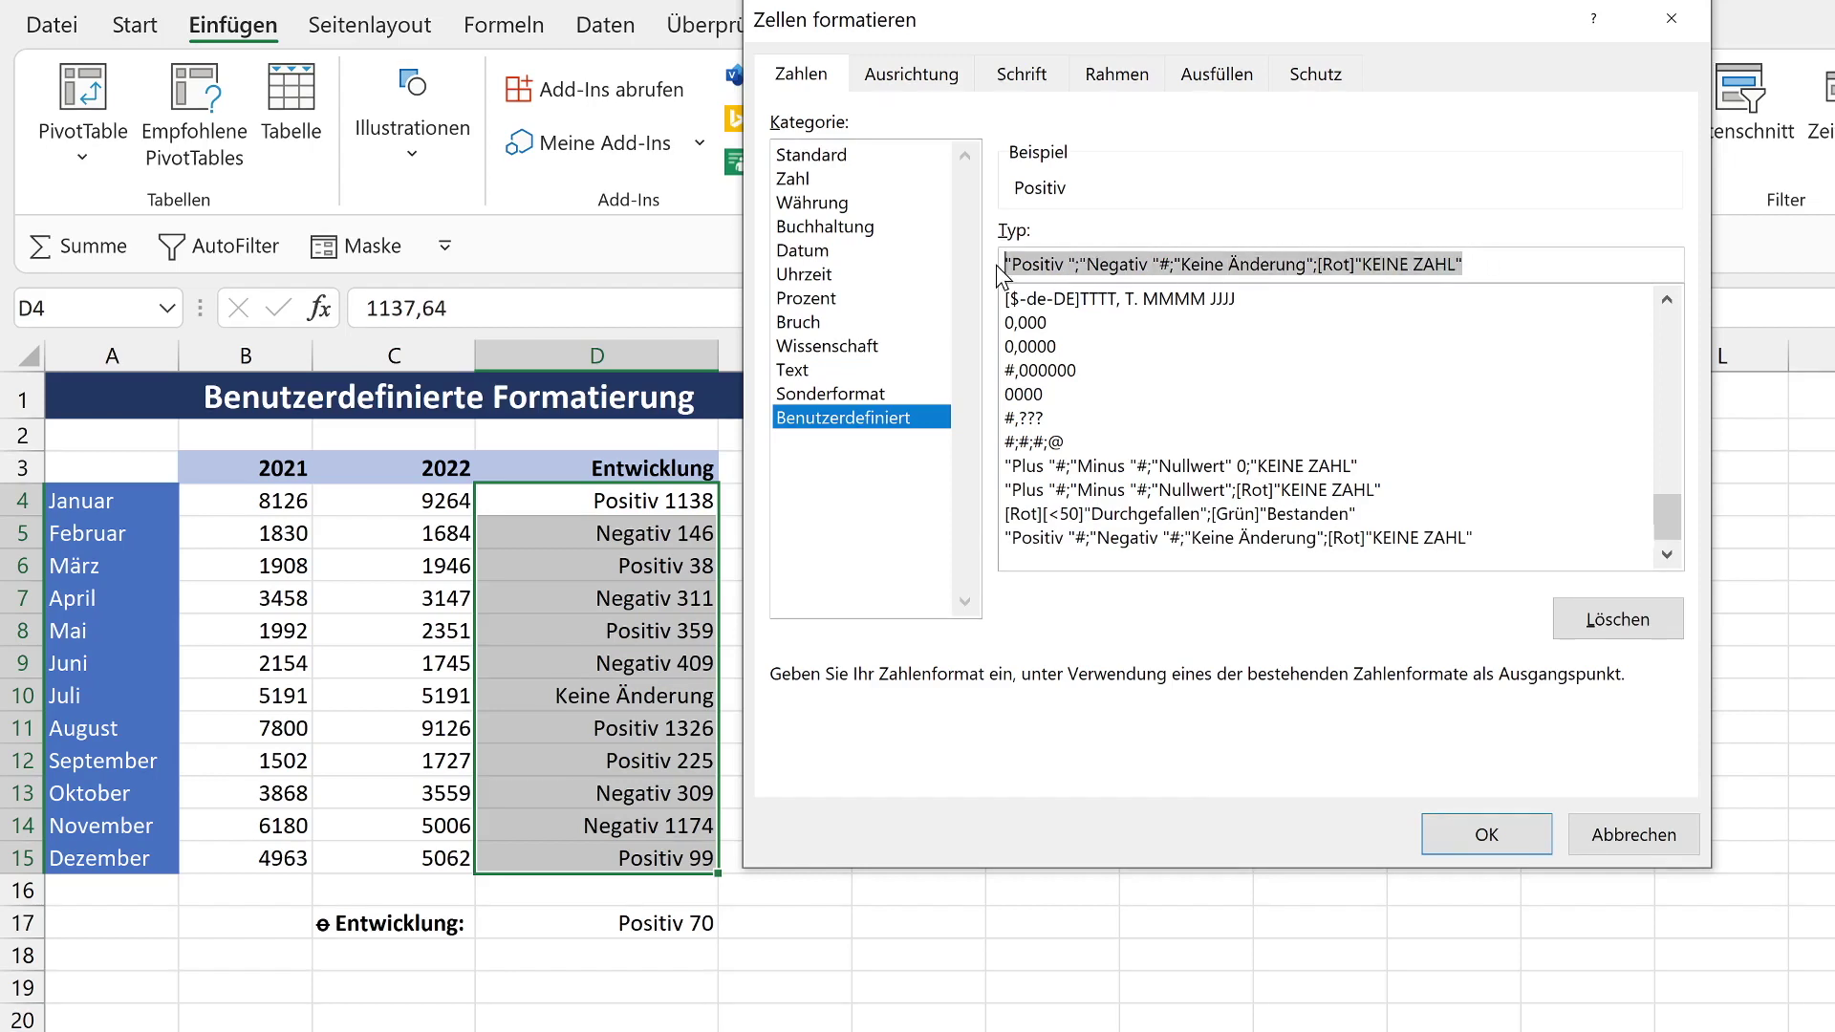
key("ctrl+v")
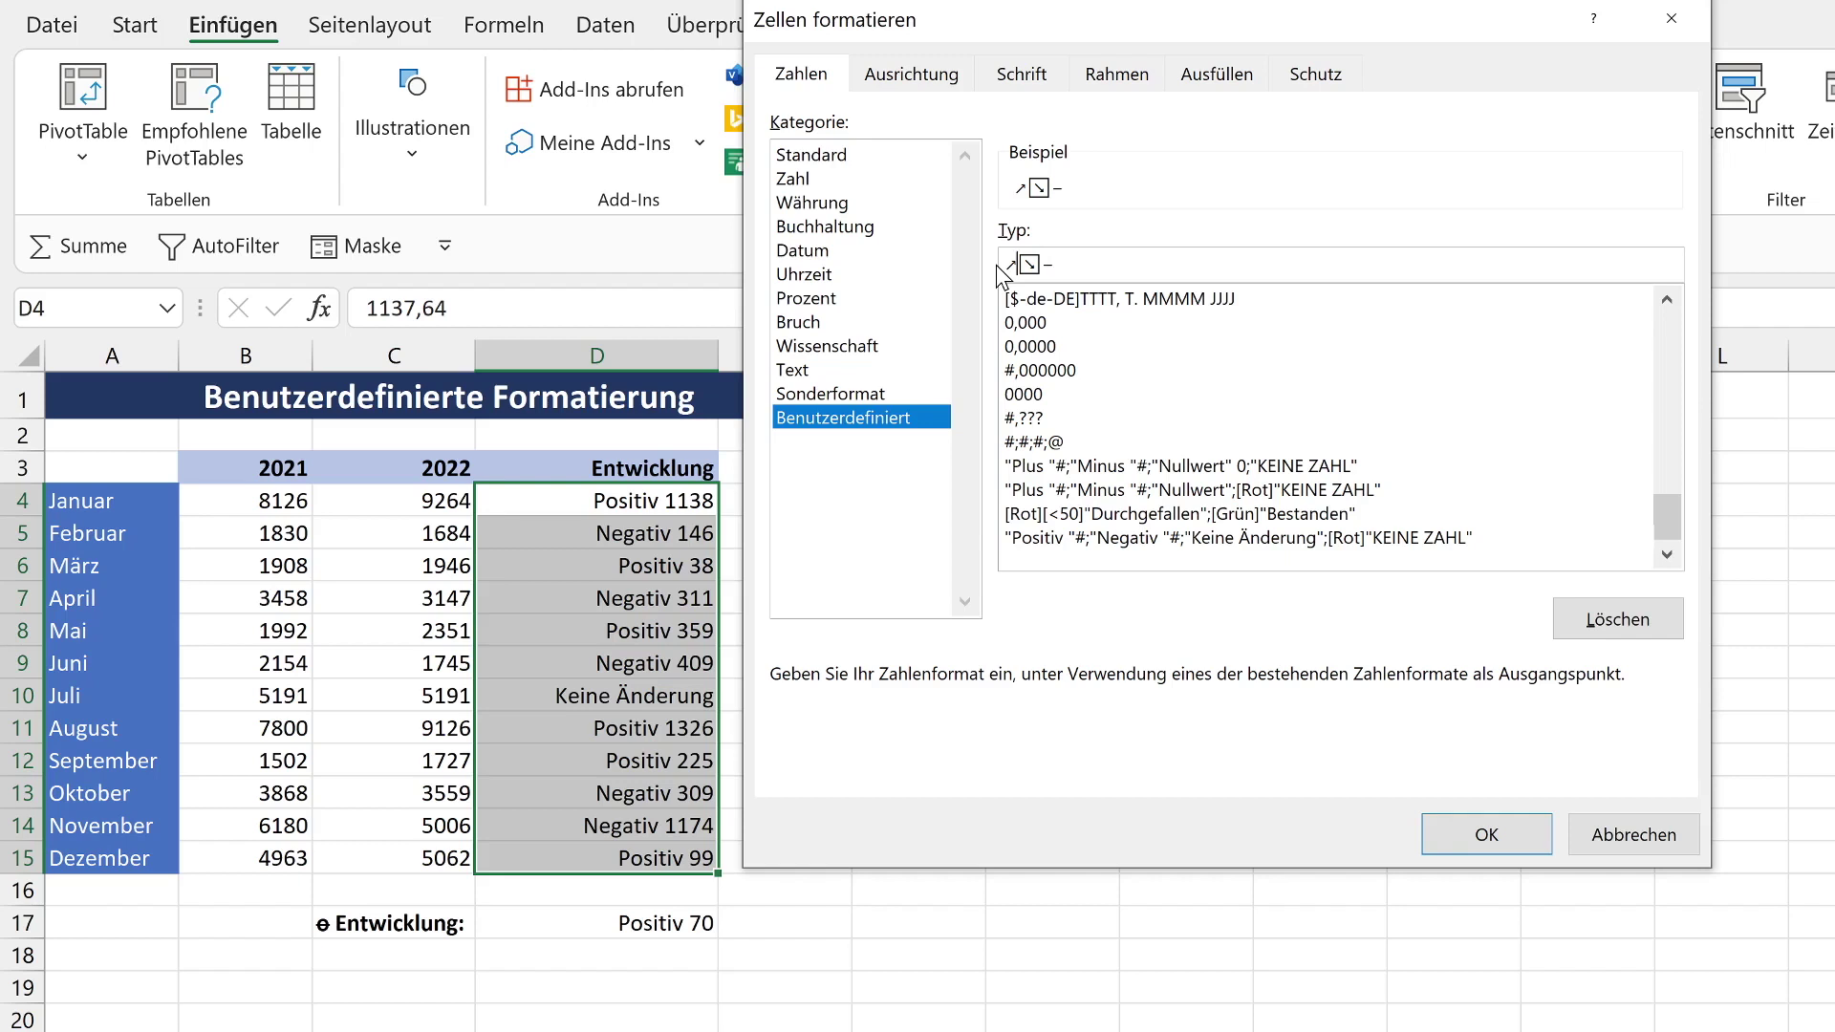
type(";")
Add [Grün] before ↗ and [Rot] before ↘, then apply the format
key("Left")
key("Left")
type("[]")
key("Left")
type("Grün")
key("Right")
key("Right")
type("[")
type("Rot]")
left_click(1516, 847)
Deselect the Entwicklung range to view the coloured arrows
left_click(822, 667)
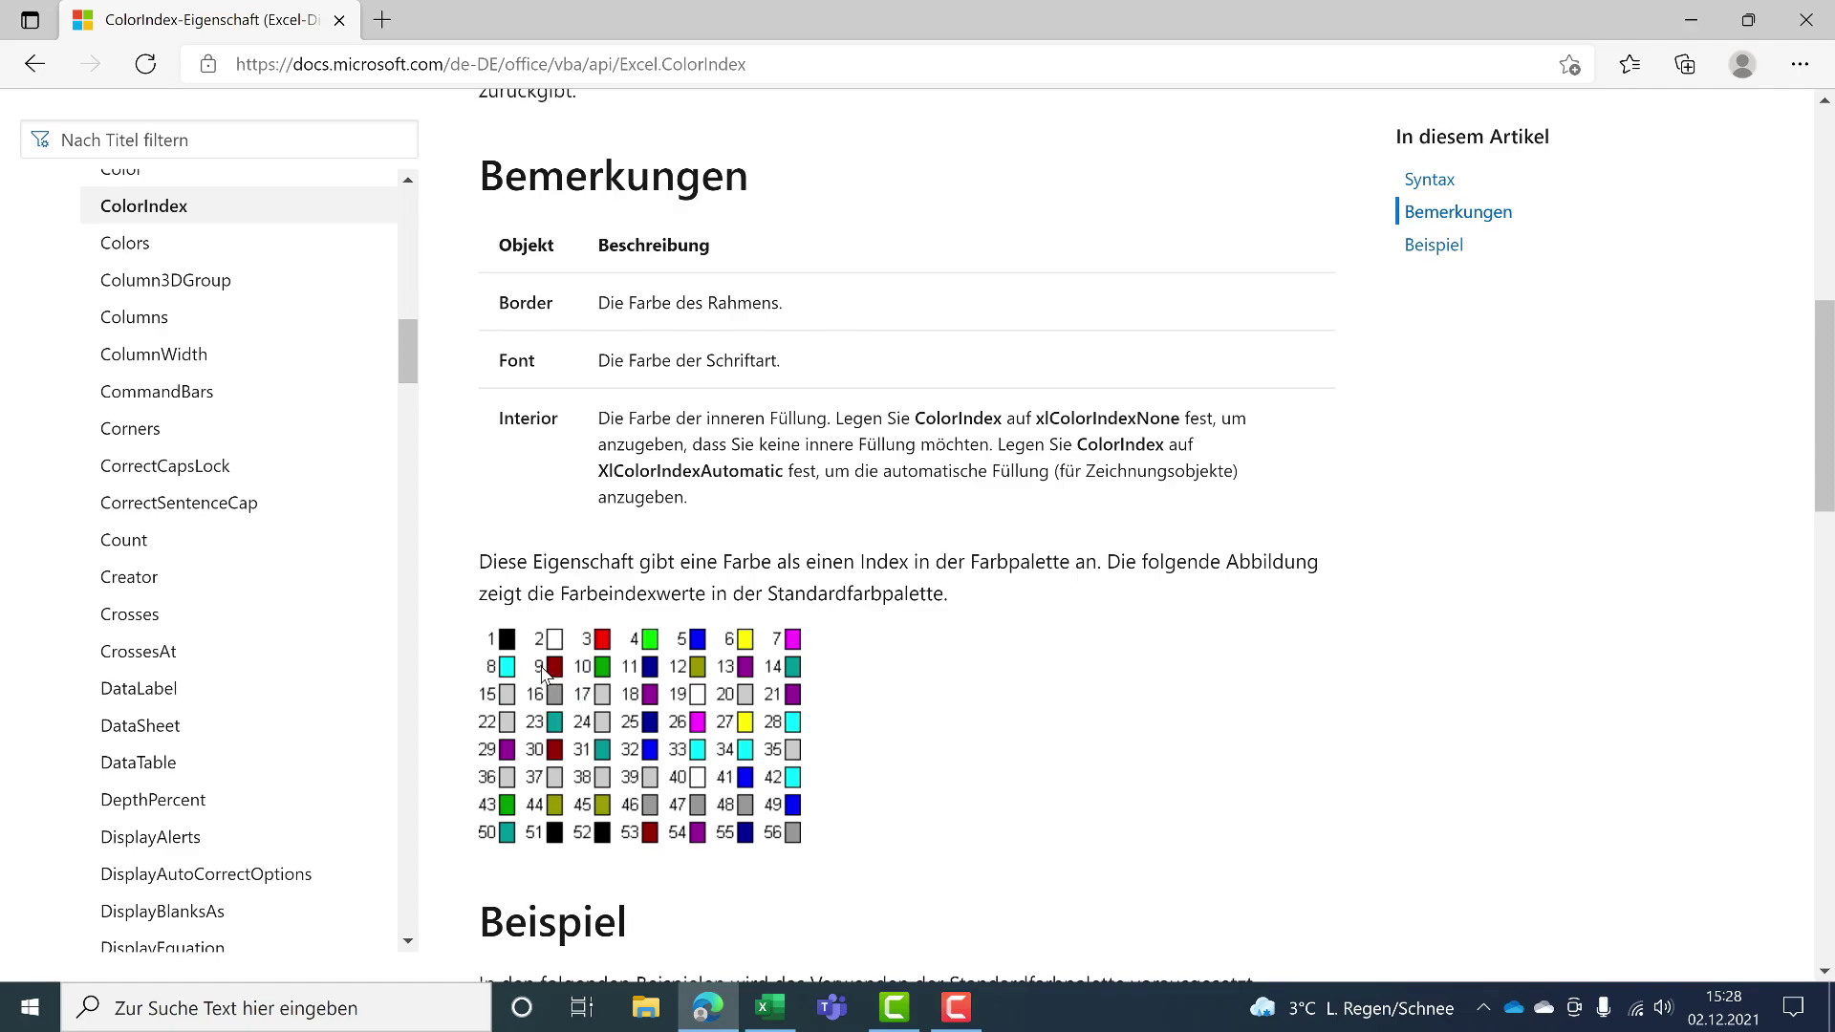
Back in Excel, change the up-arrow colour [Grün] to [Farbe10] in the D4:D15 format code
left_click(768, 1011)
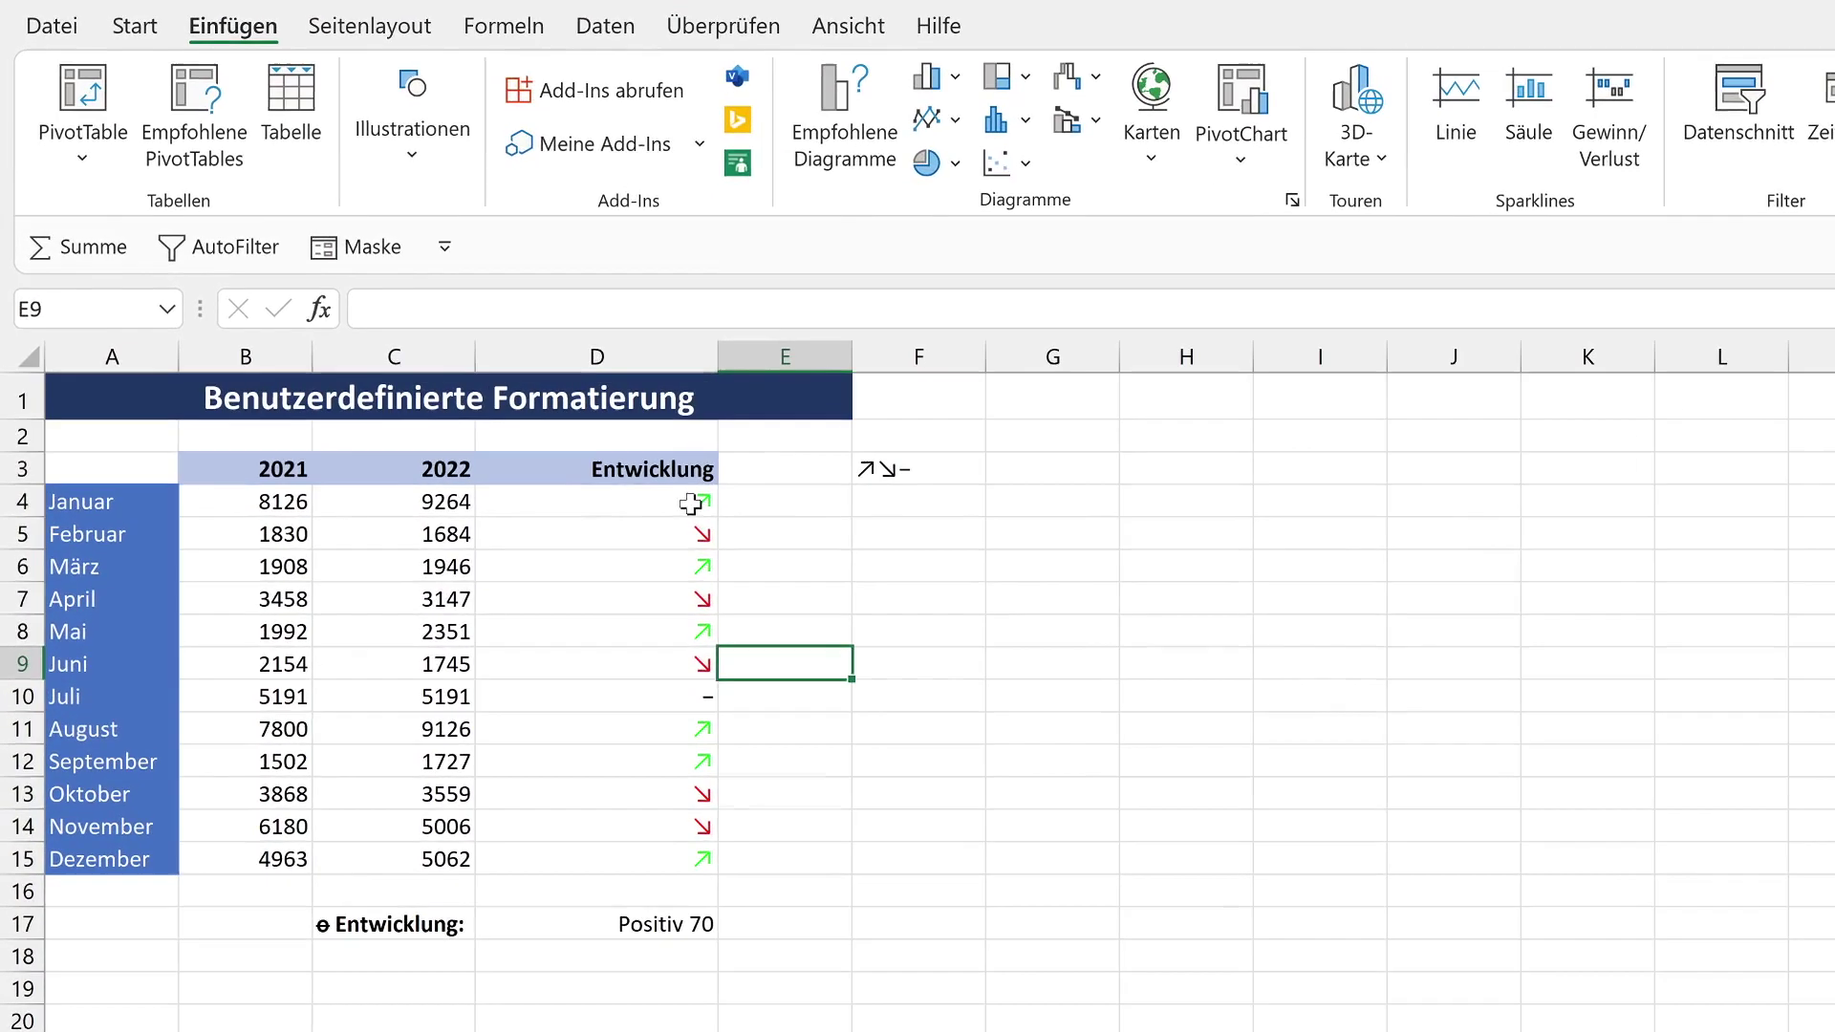
left_click_drag(690, 503, 690, 860)
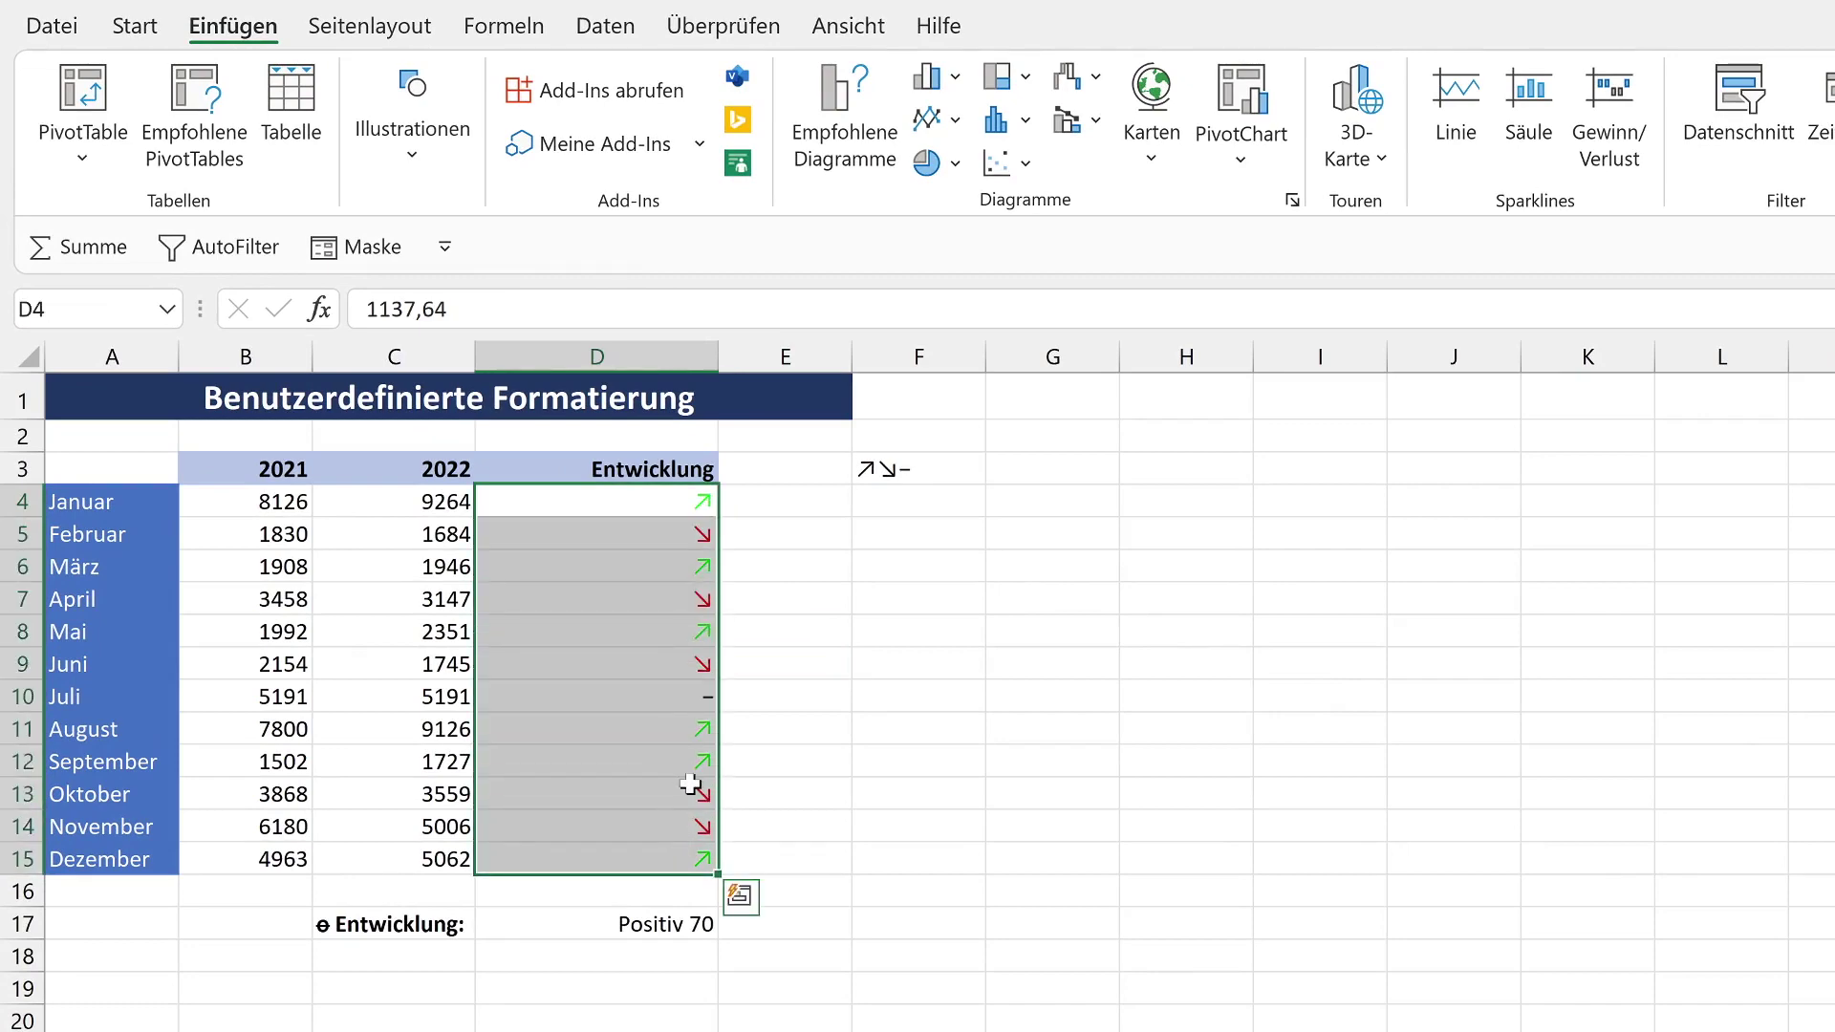
key("ctrl+1")
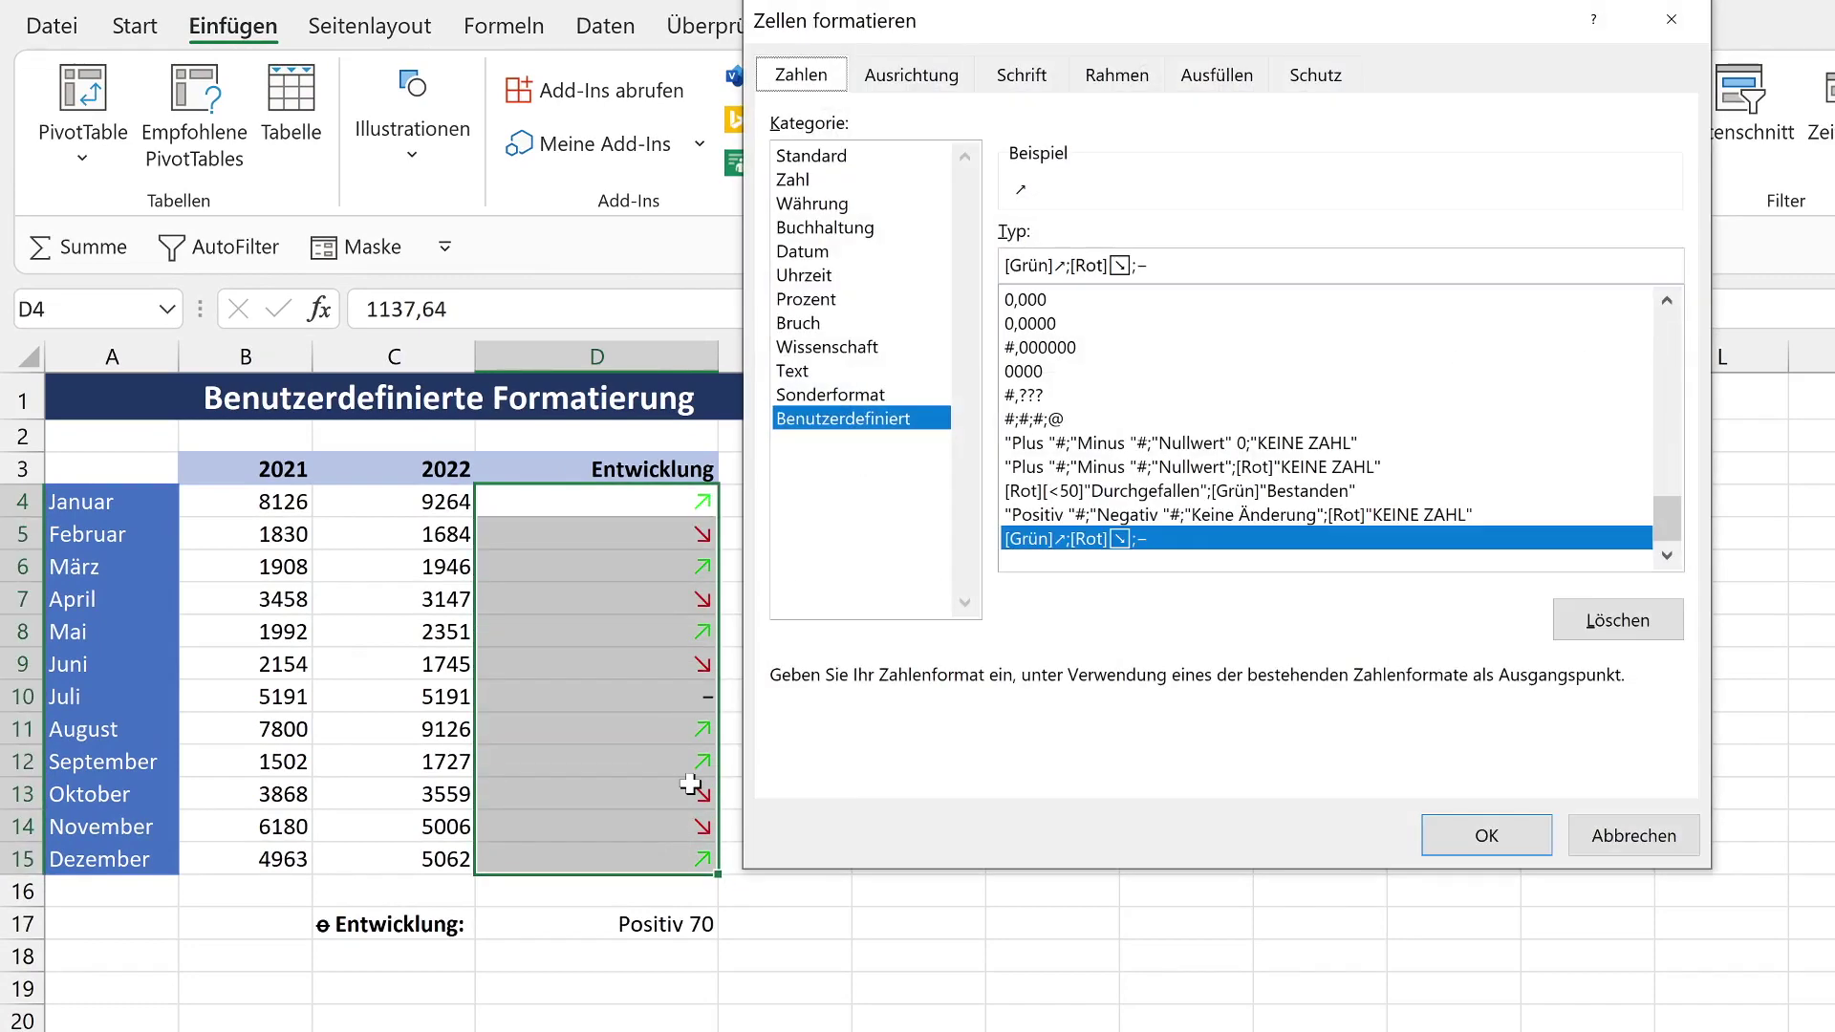
left_click(1043, 270)
key("BackSpace")
key("BackSpace")
key("BackSpace")
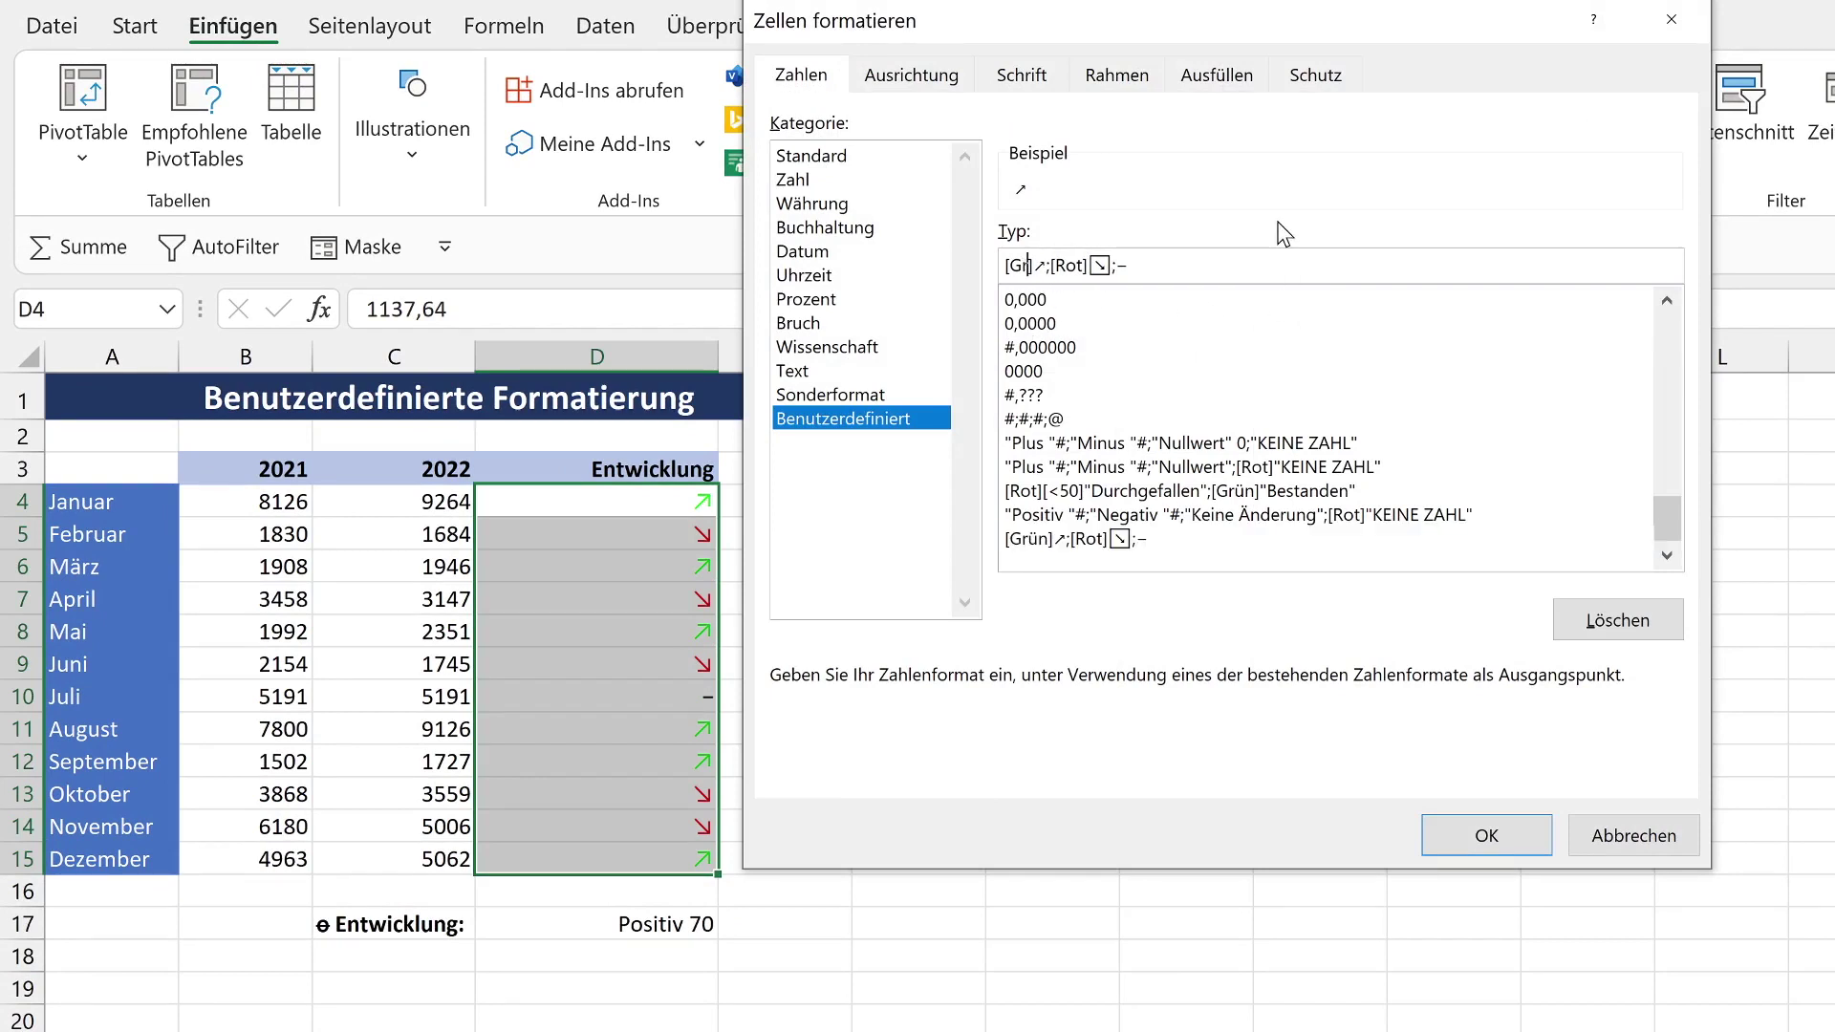
key("BackSpace")
key("BackSpace")
key("BackSpace")
type("[farb")
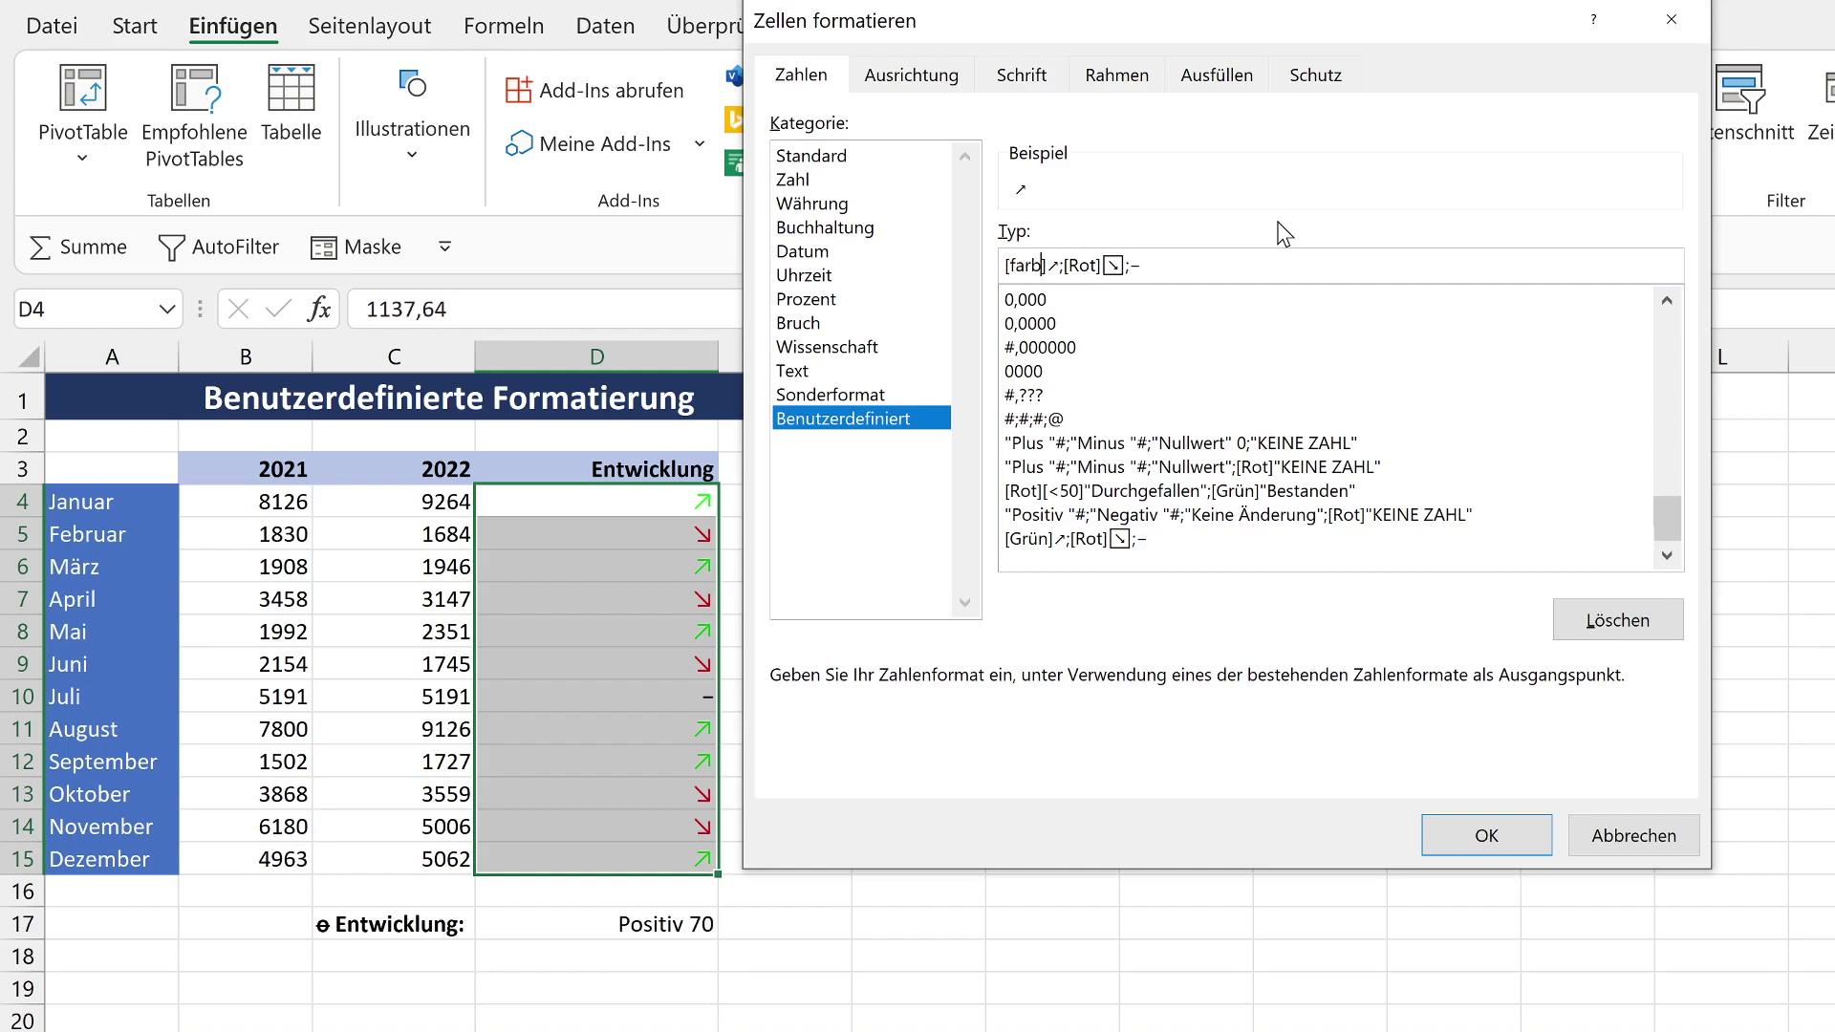
type("e1")
type("0")
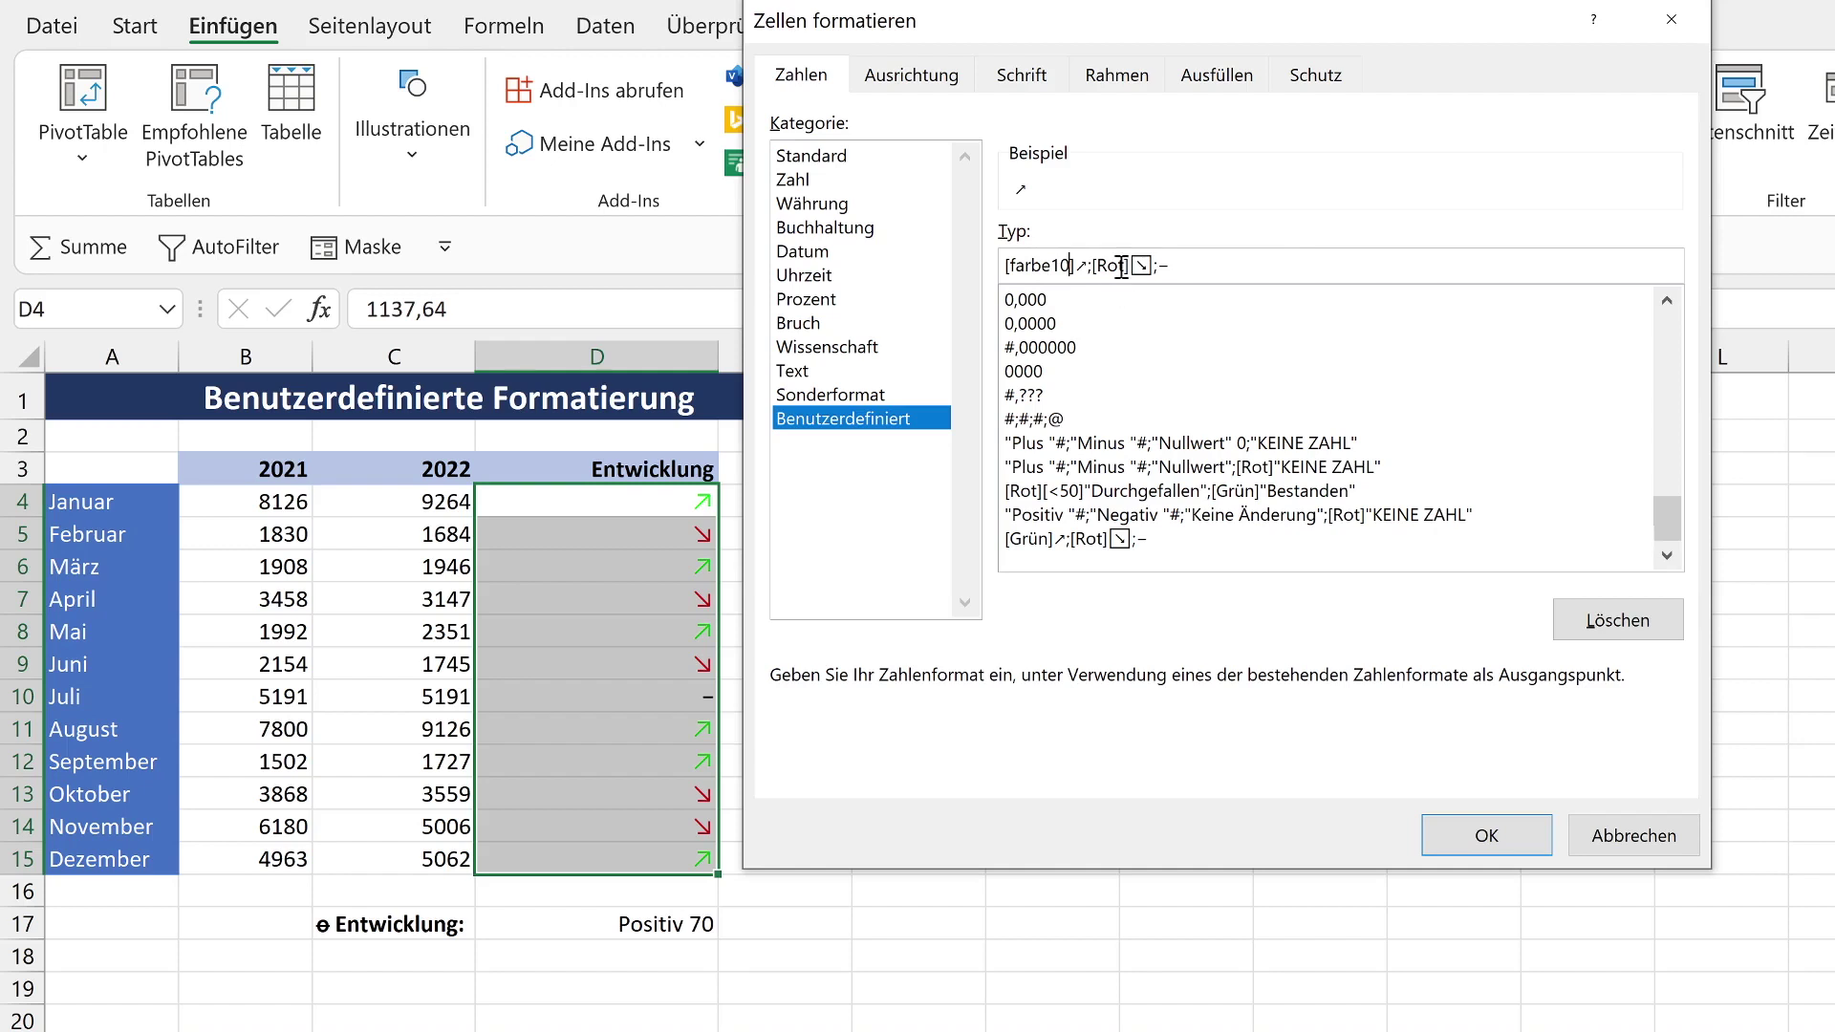
Change [Rot] to [Farbe9] for the down arrow and apply the format
left_click(1129, 271)
key("BackSpace")
key("BackSpace")
key("BackSpace")
type("far")
type("be9")
left_click(1487, 837)
left_click(802, 646)
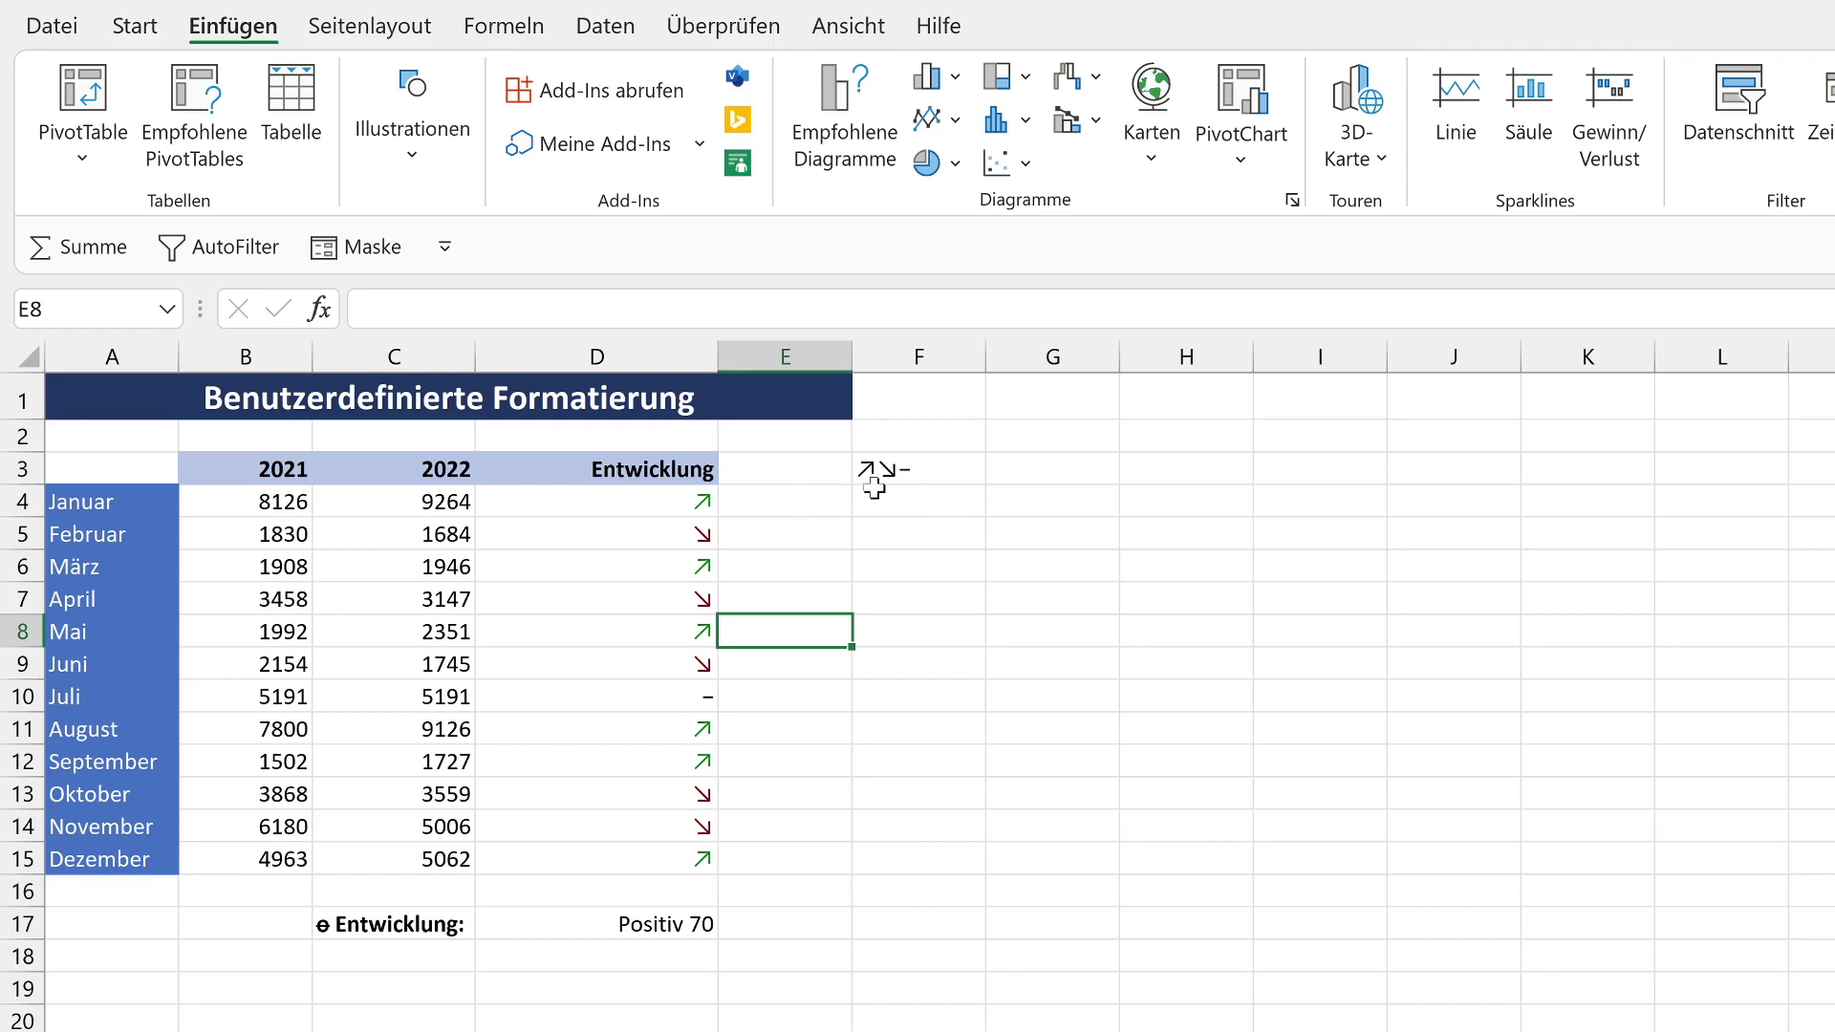
Clear the leftover arrows from F3 and set the D17 average to Standard format, showing 69,53333333
left_click(905, 469)
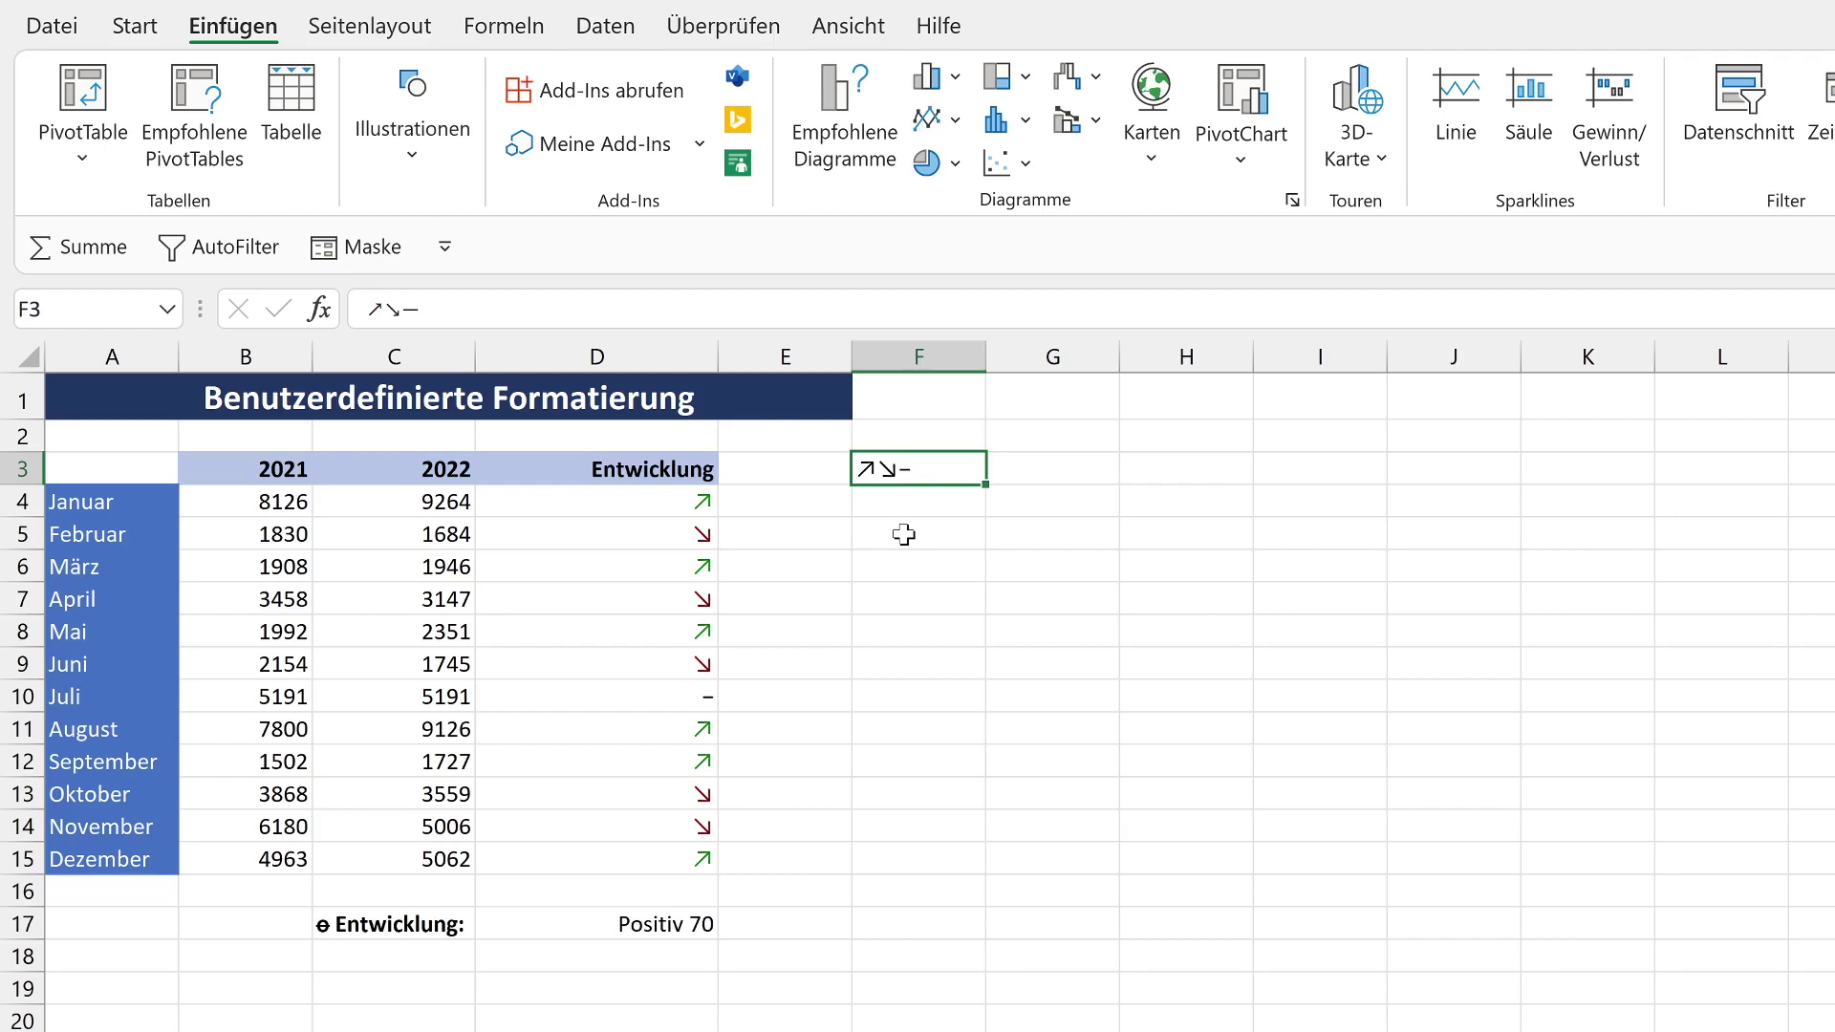
key("Delete")
left_click(571, 928)
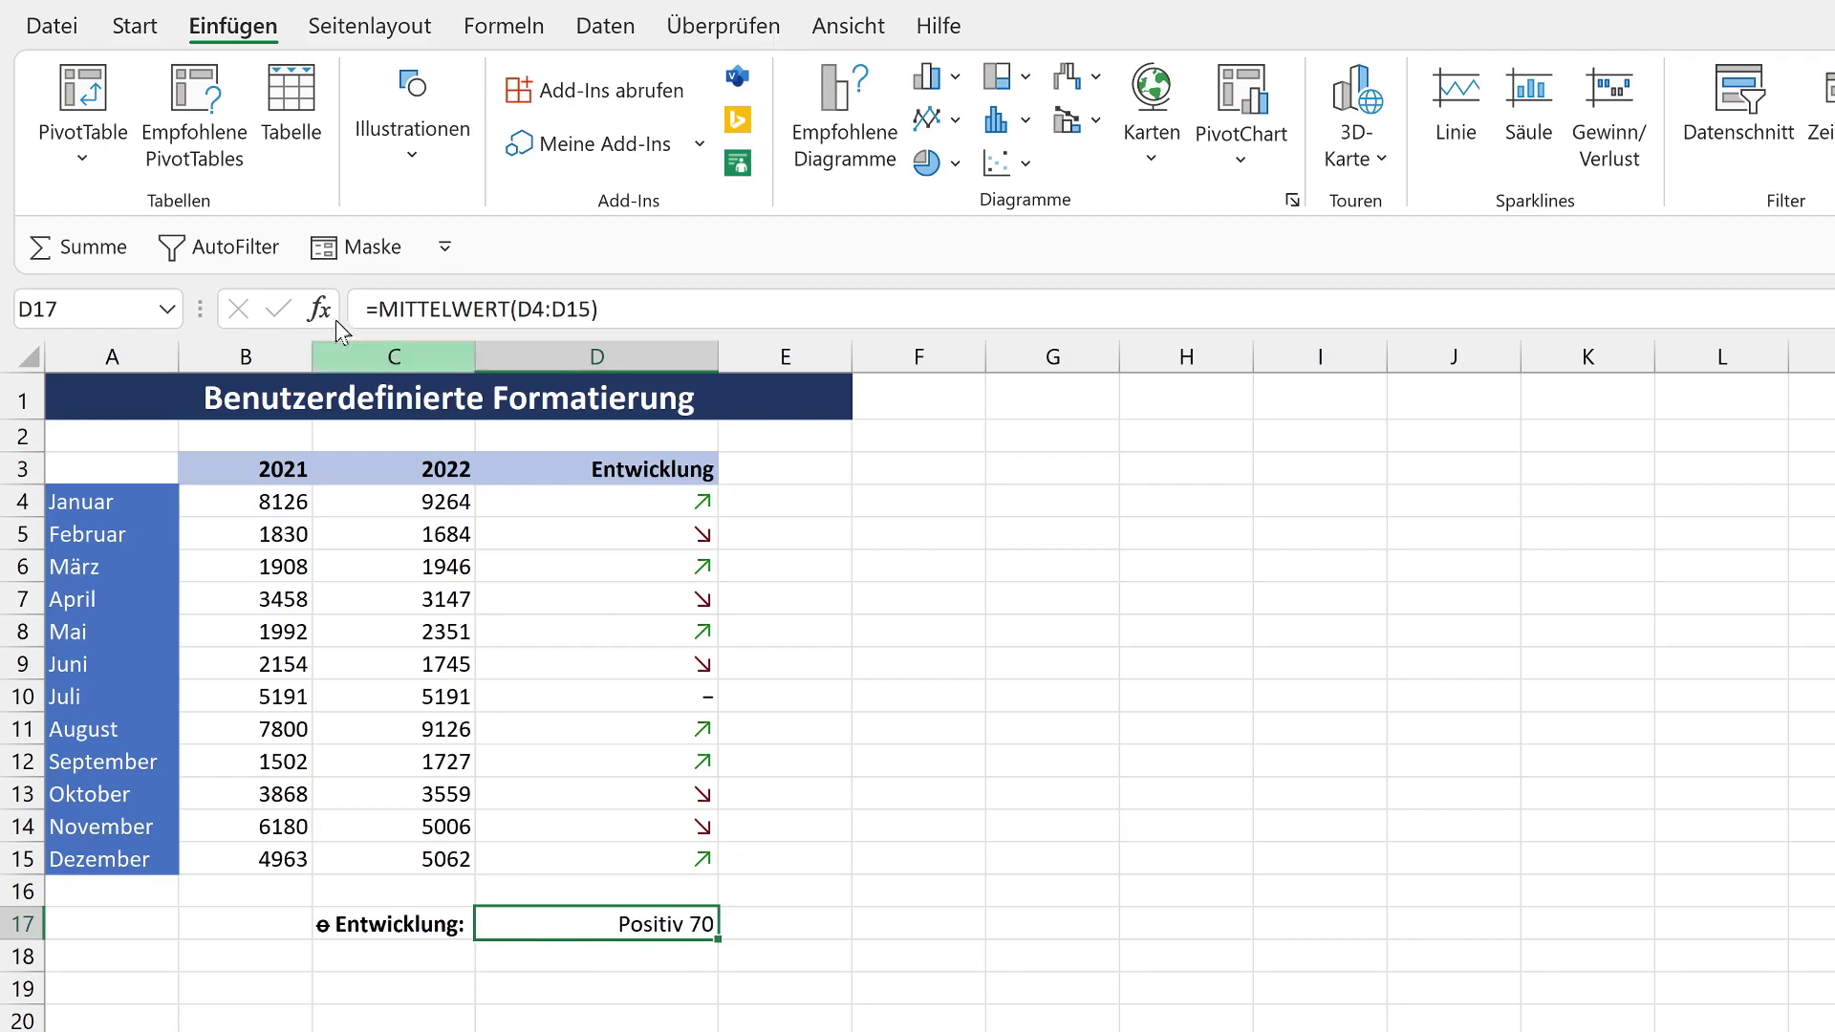
left_click(135, 27)
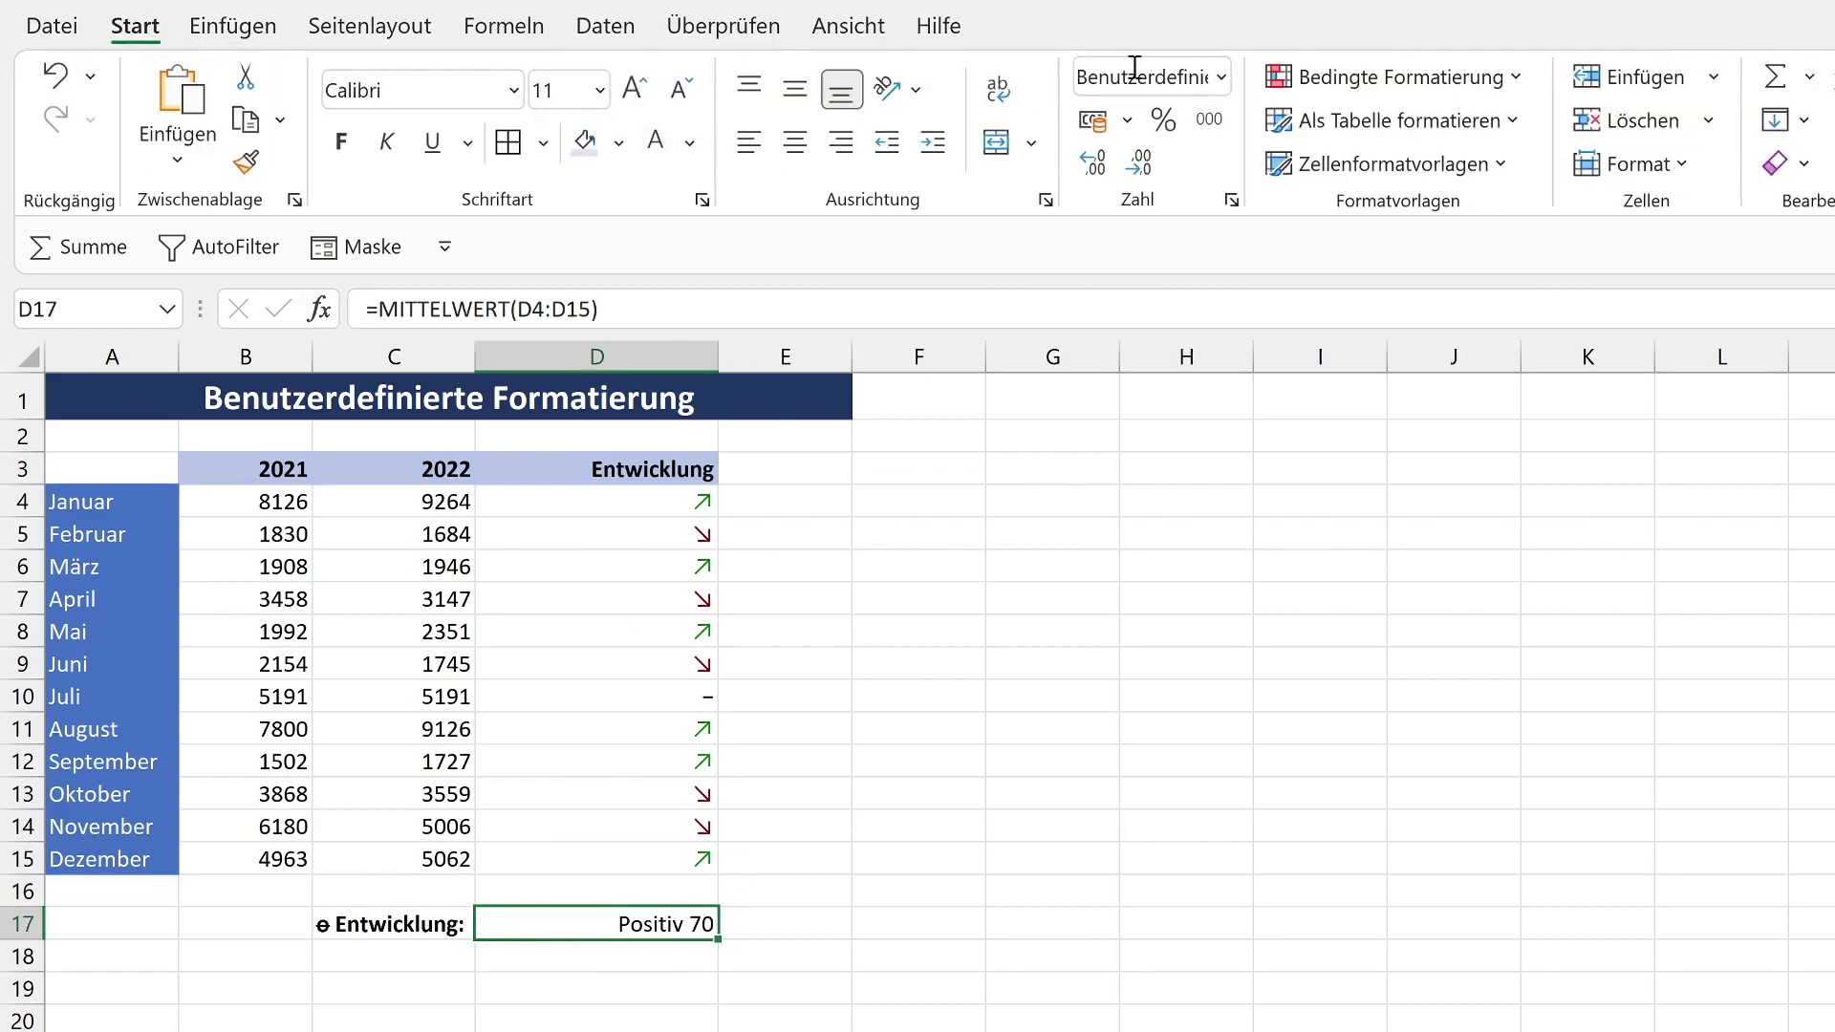
left_click(1221, 77)
left_click(1208, 116)
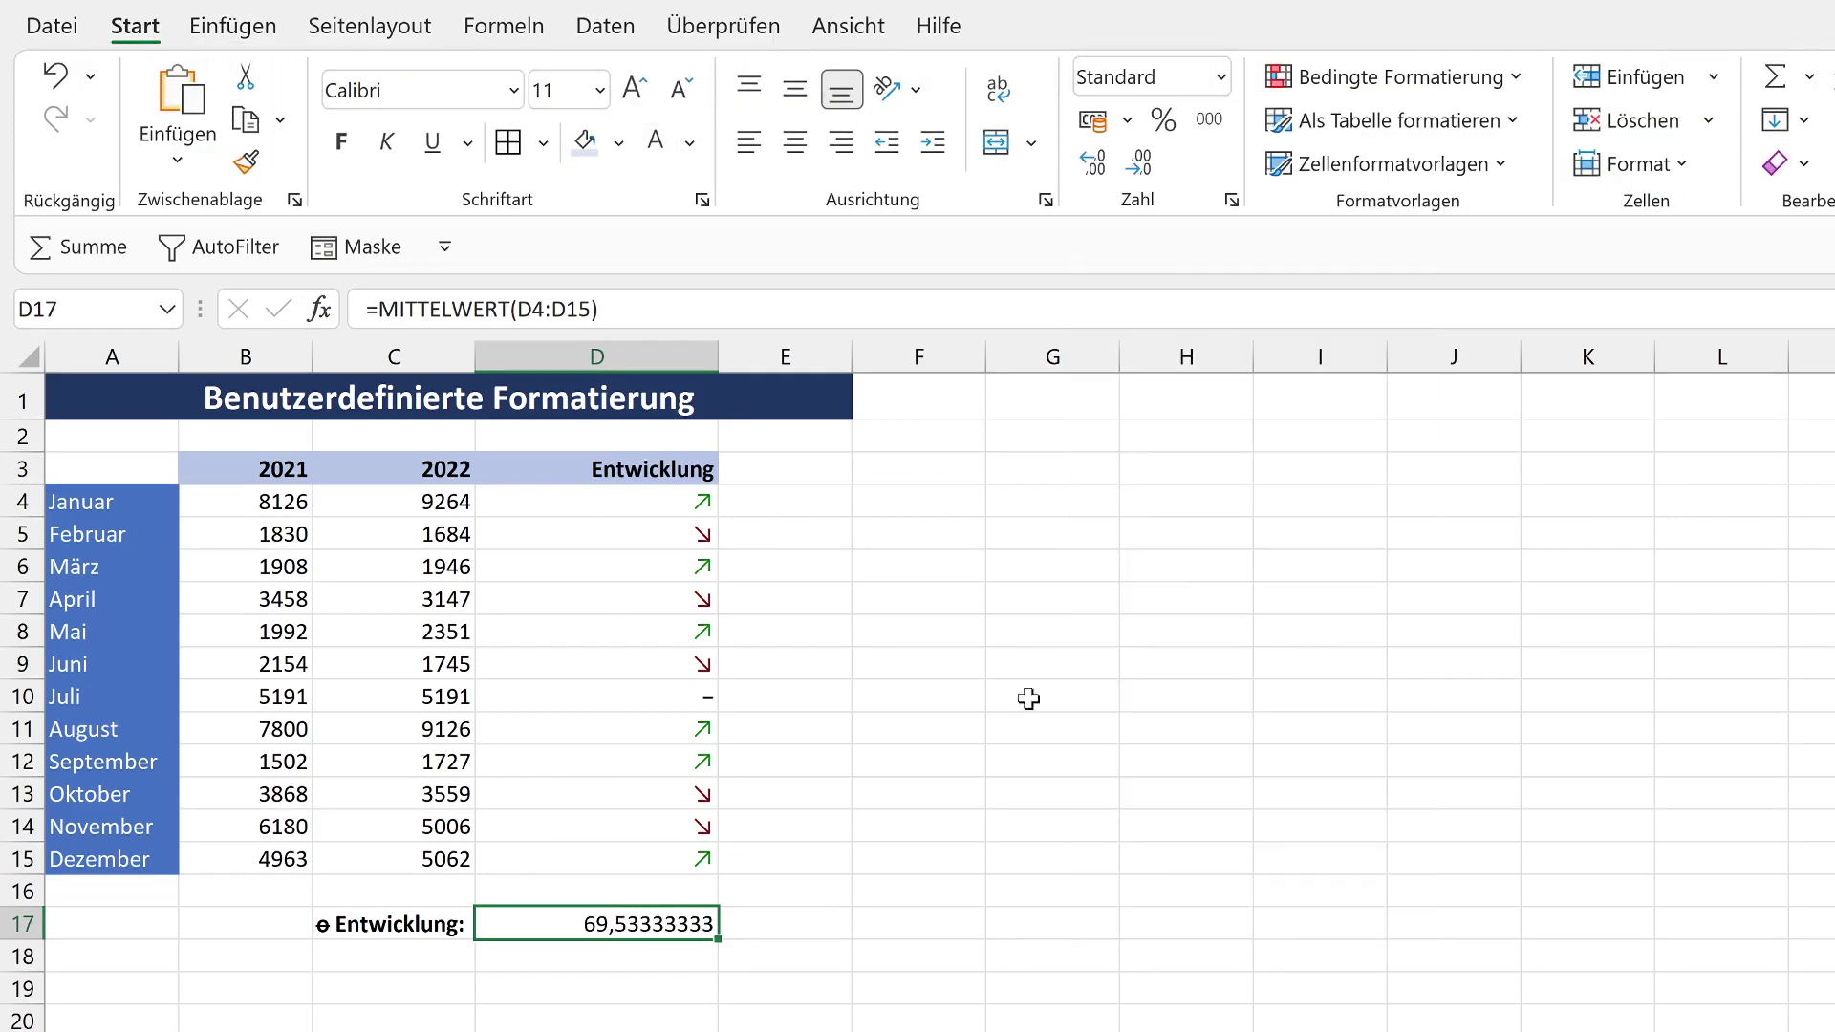
left_click(901, 889)
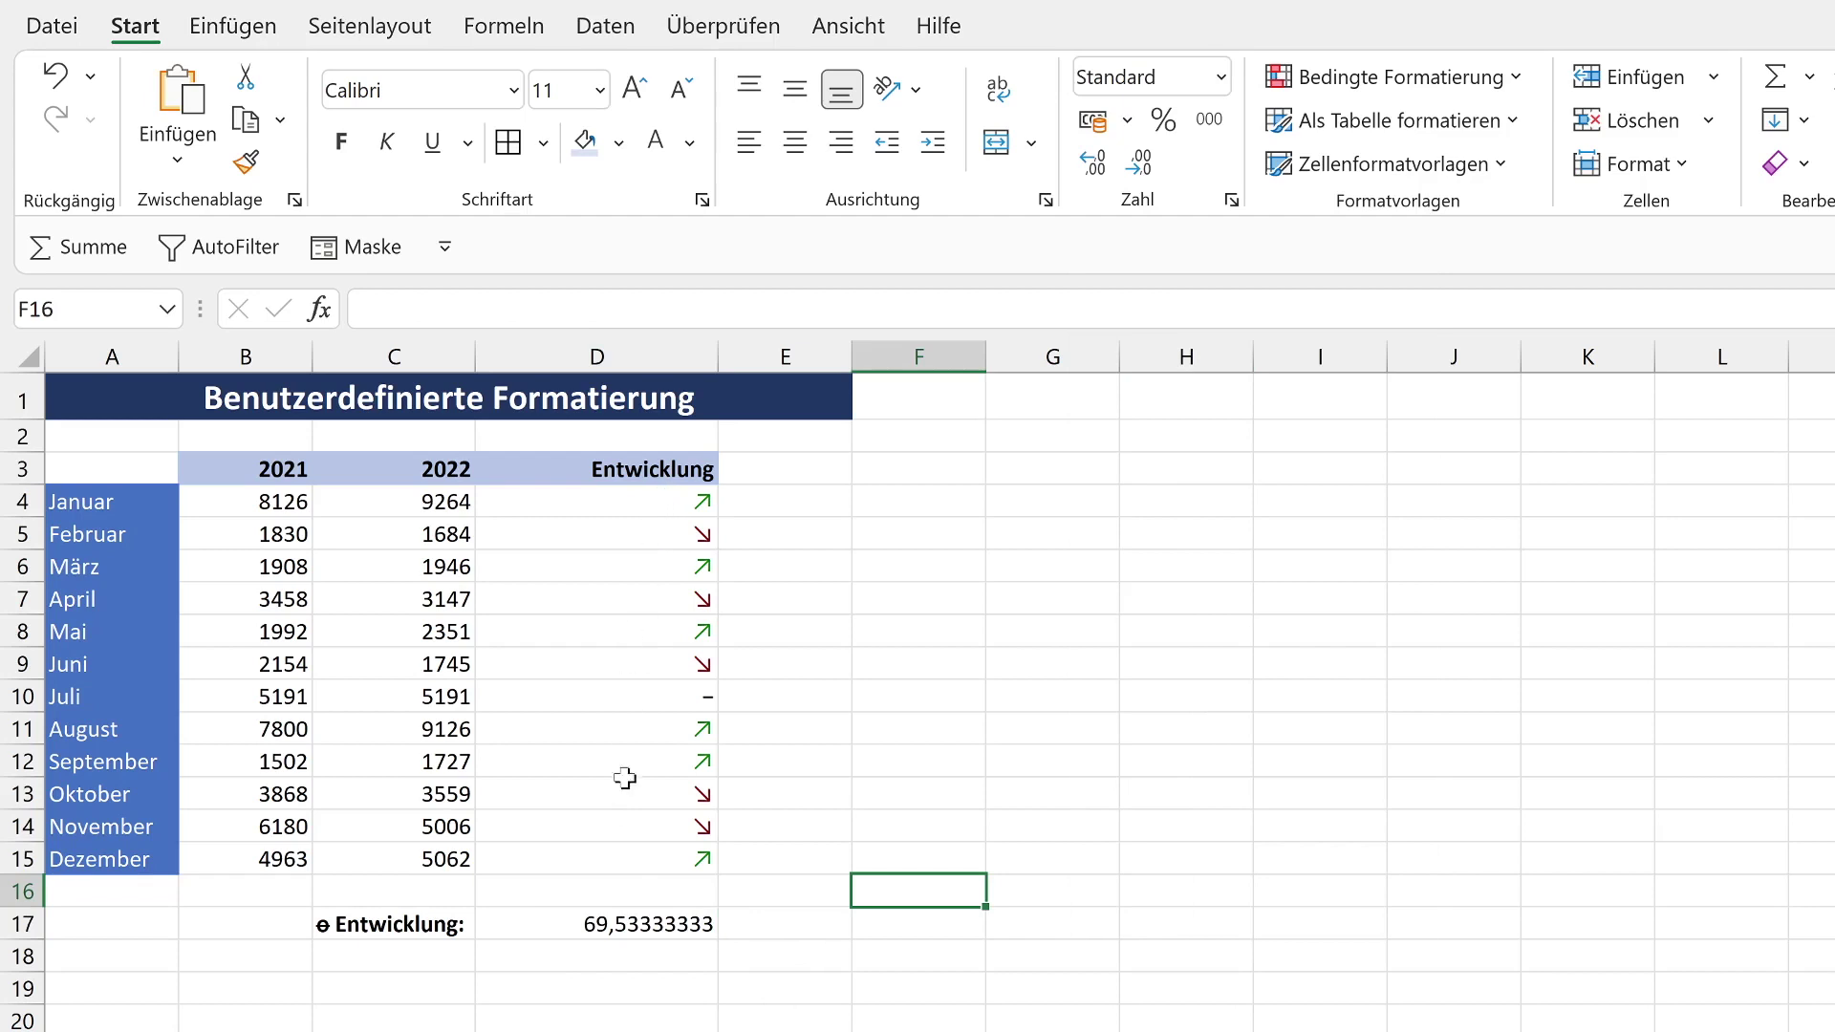
Give D4:D15 the format [Farbe10]#(↗);[Farbe9]-#(↘);– so values read like 1138(↗) and -146(↘)
left_click(662, 733)
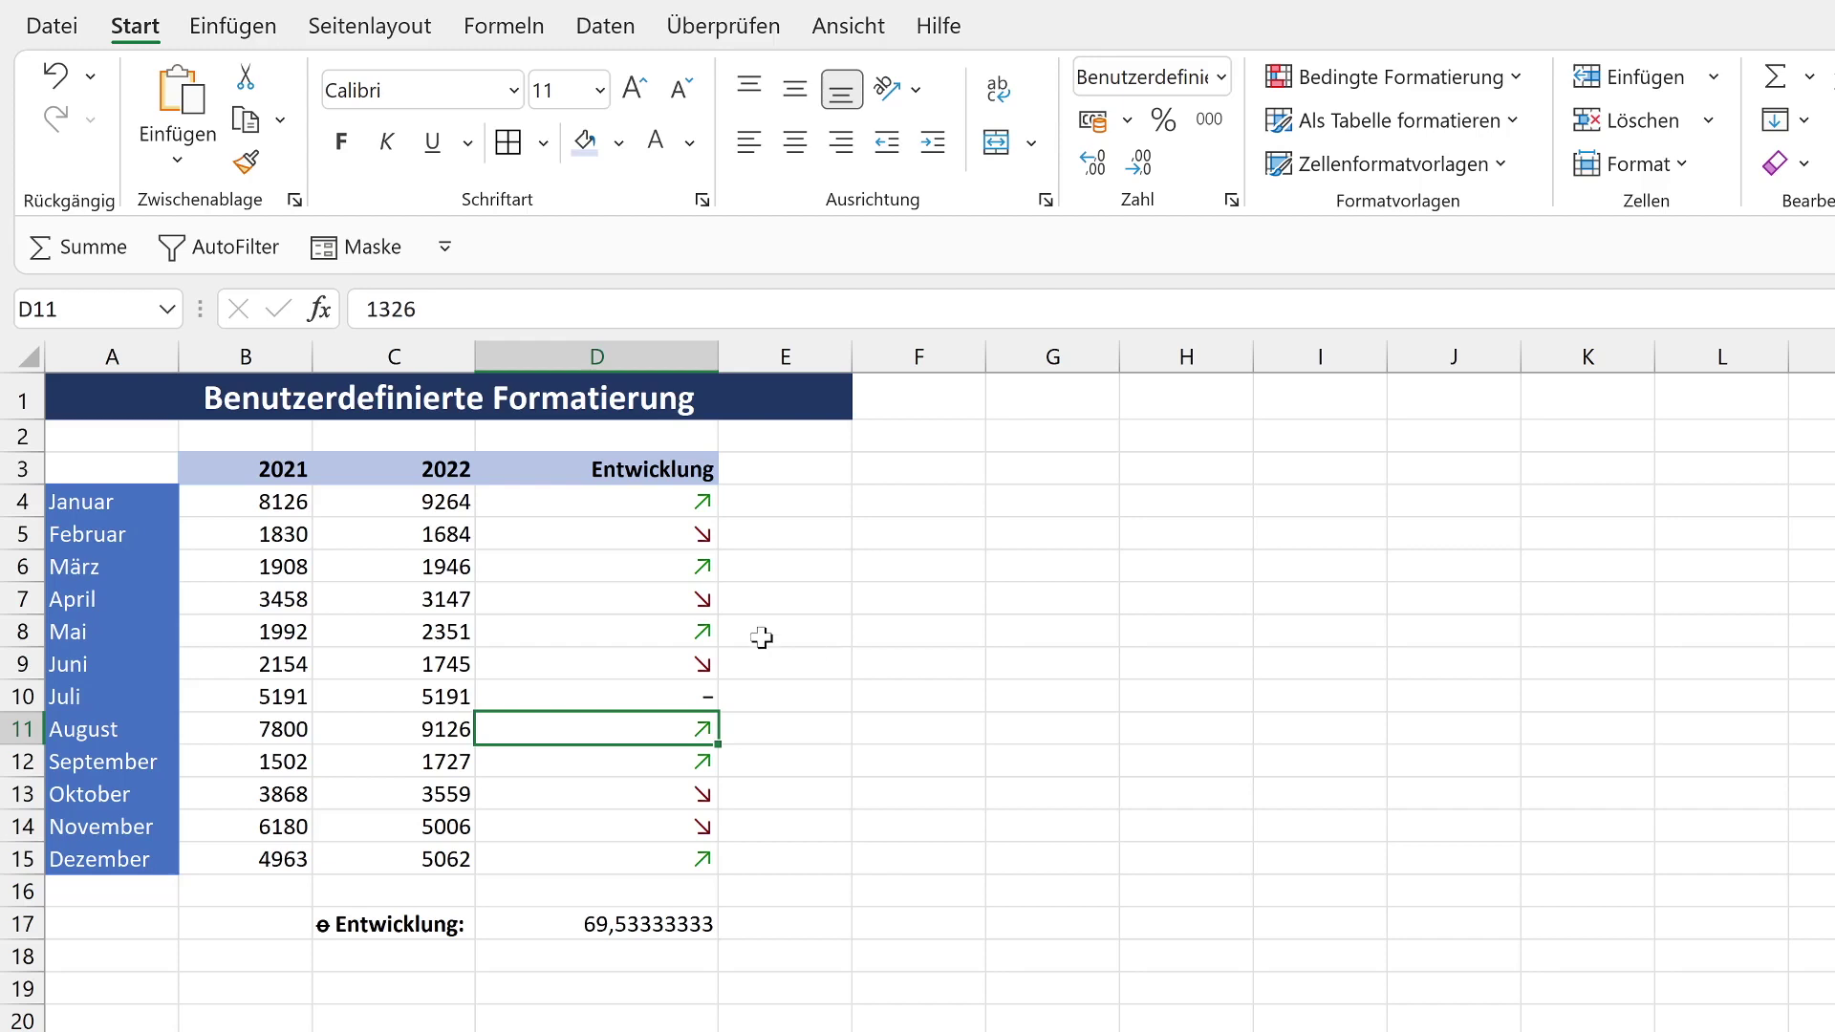
left_click_drag(631, 503, 599, 864)
key("ctrl+1")
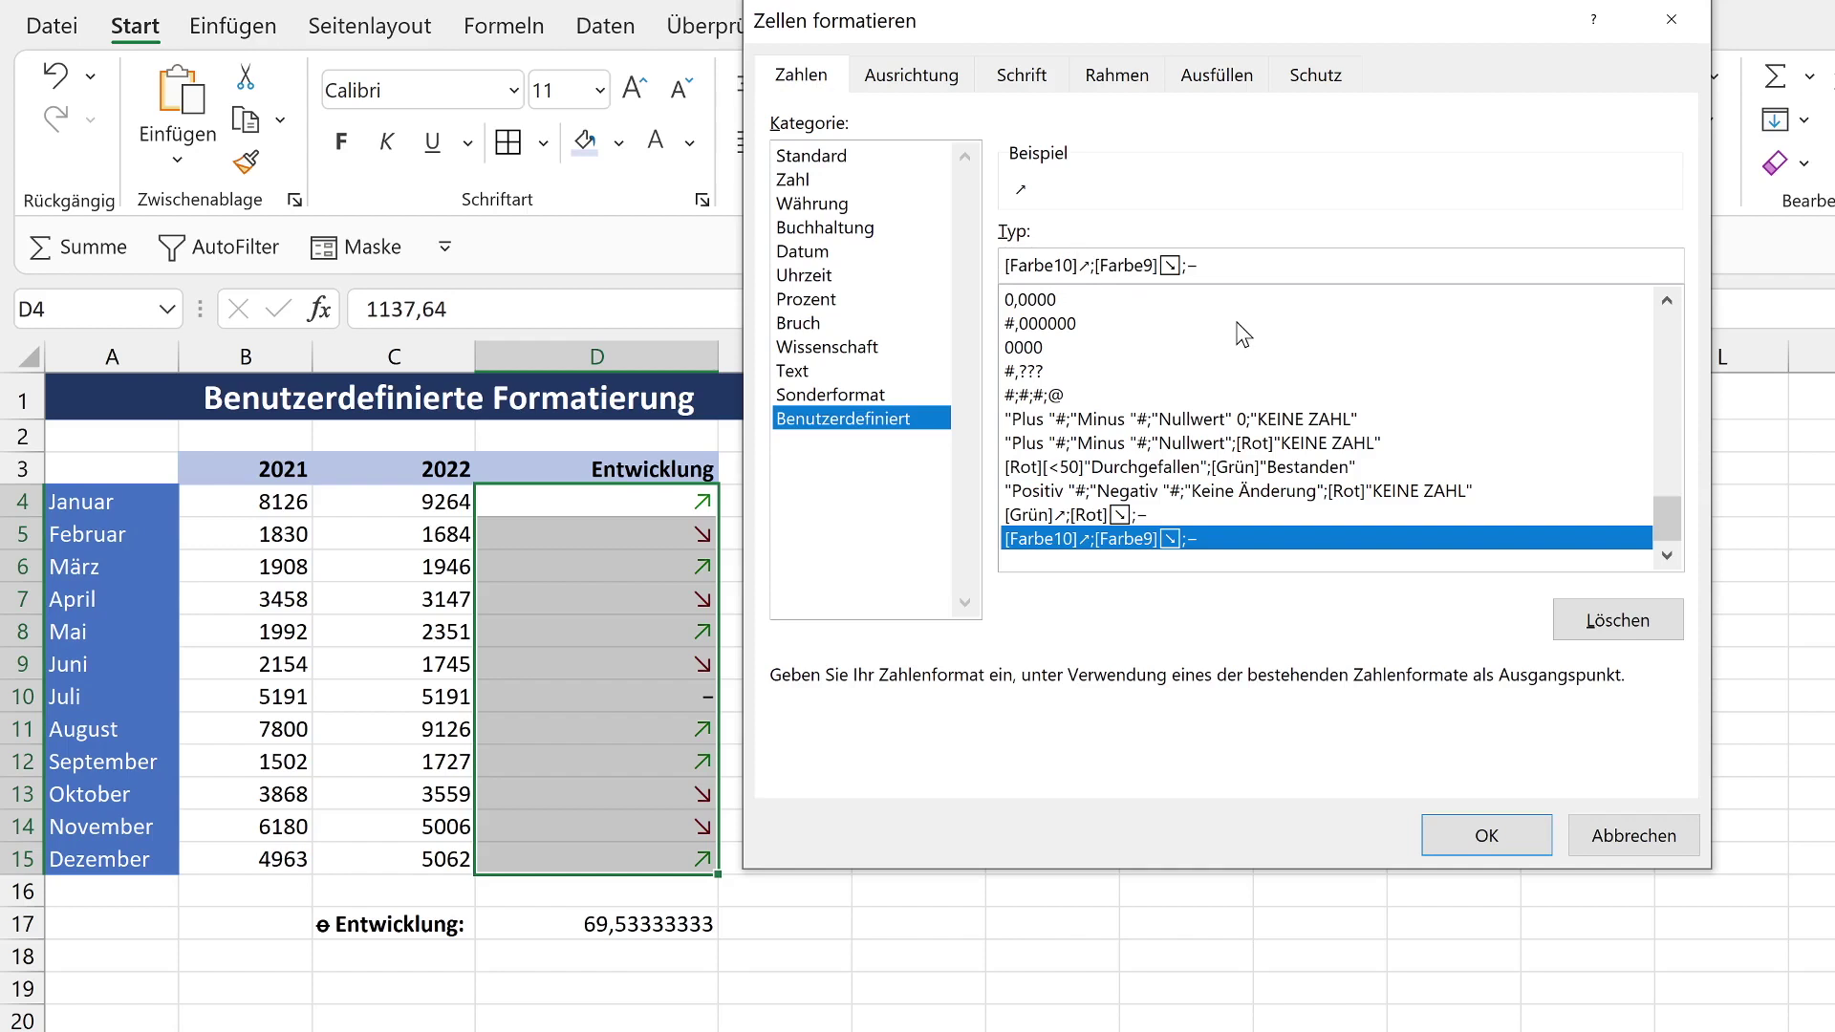
type("#")
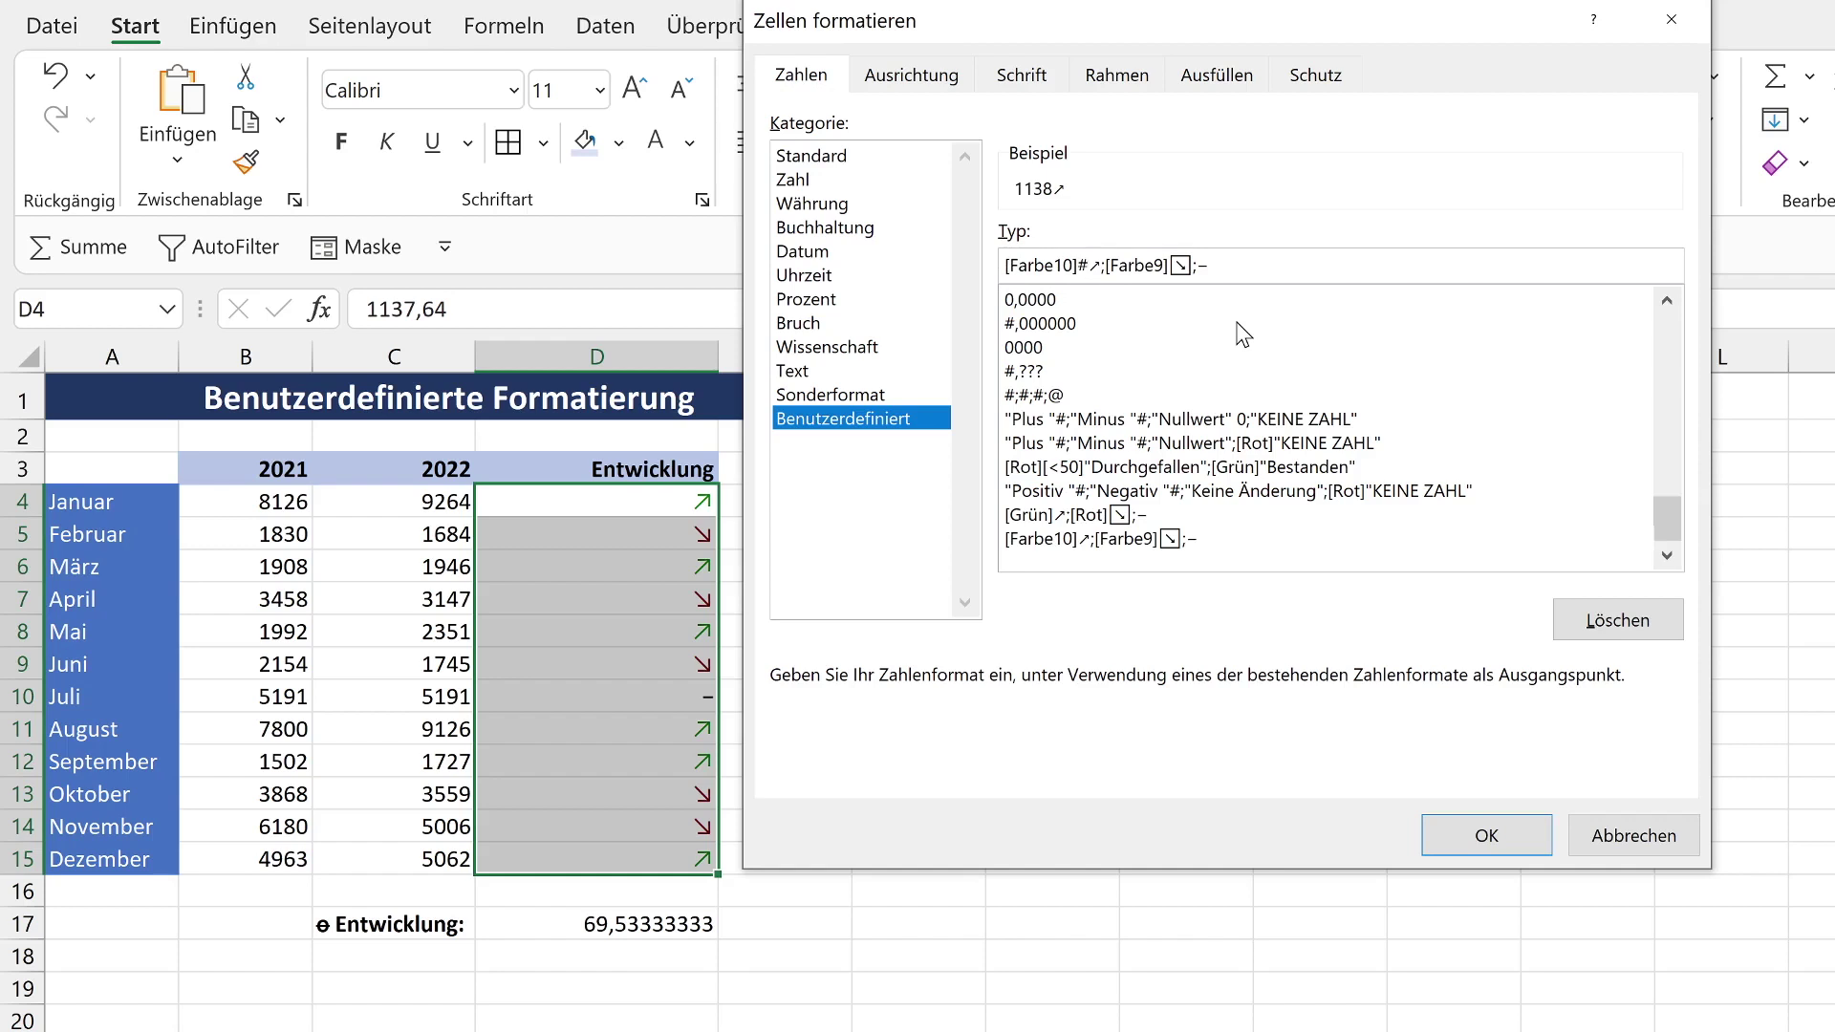
type("(↗)")
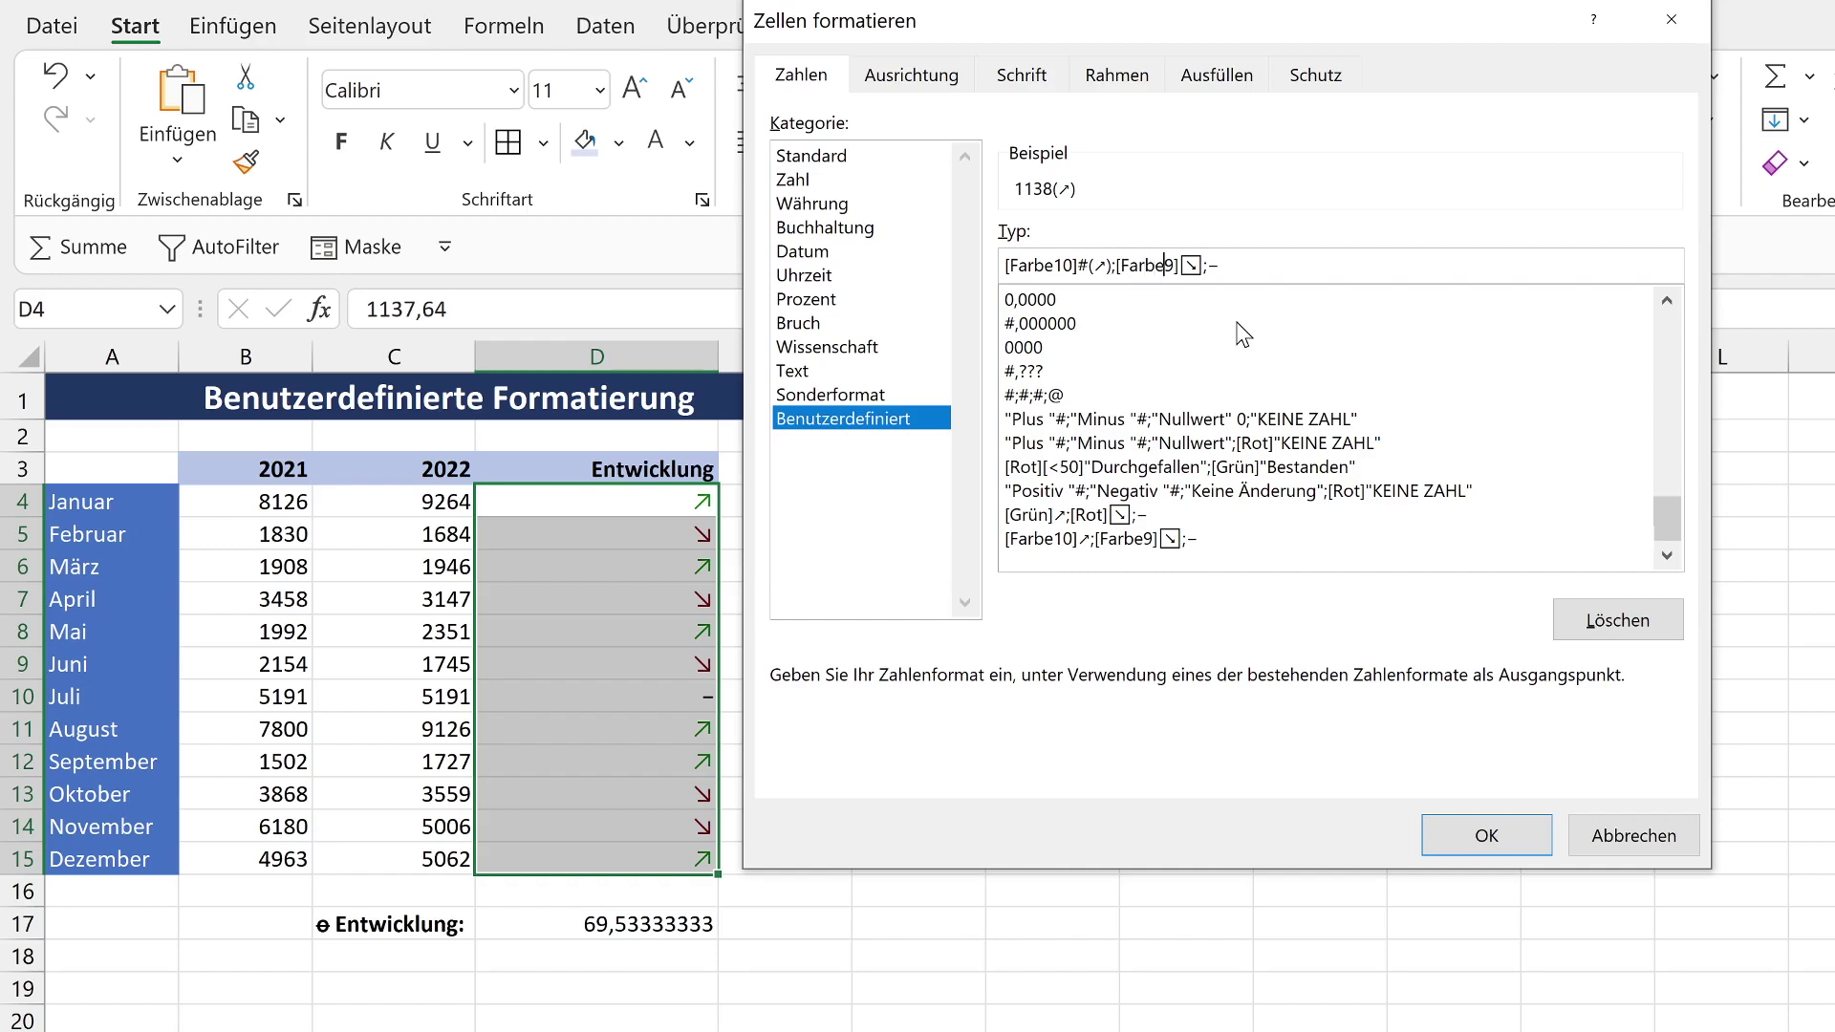
key("Right")
key("Right")
type("-#")
type("(")
left_click(1518, 839)
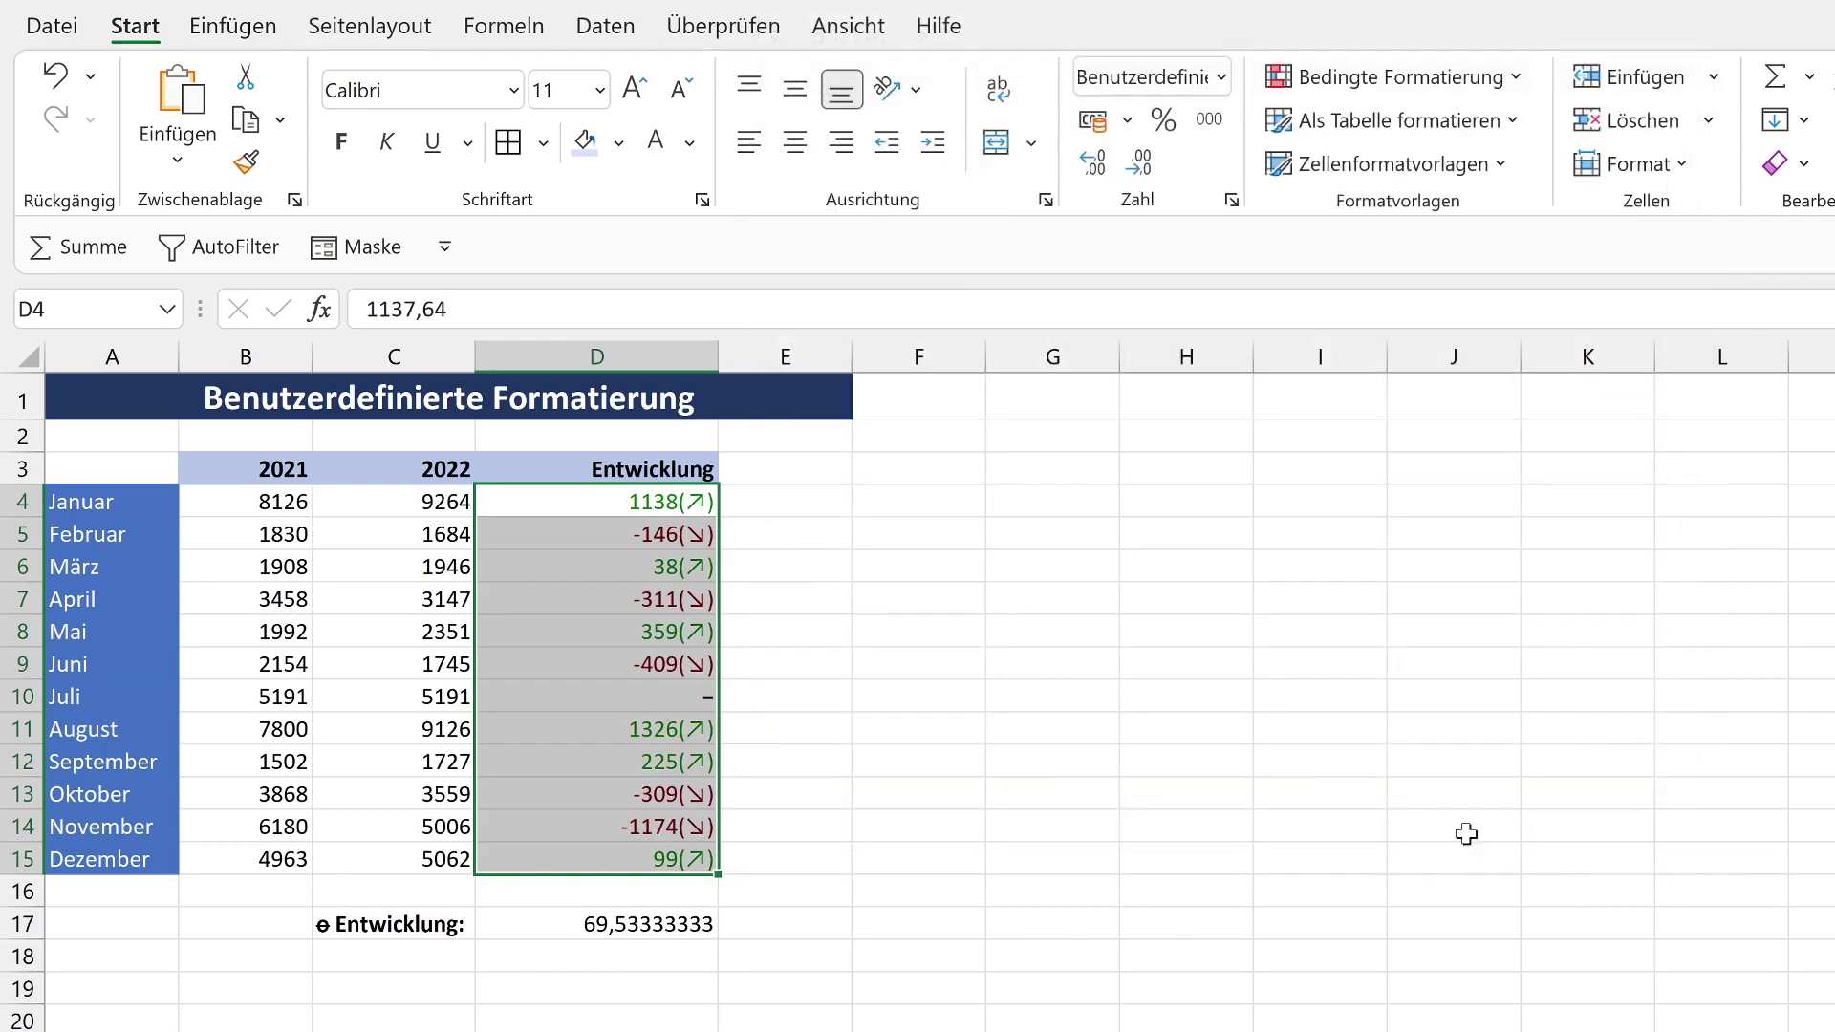
left_click(808, 567)
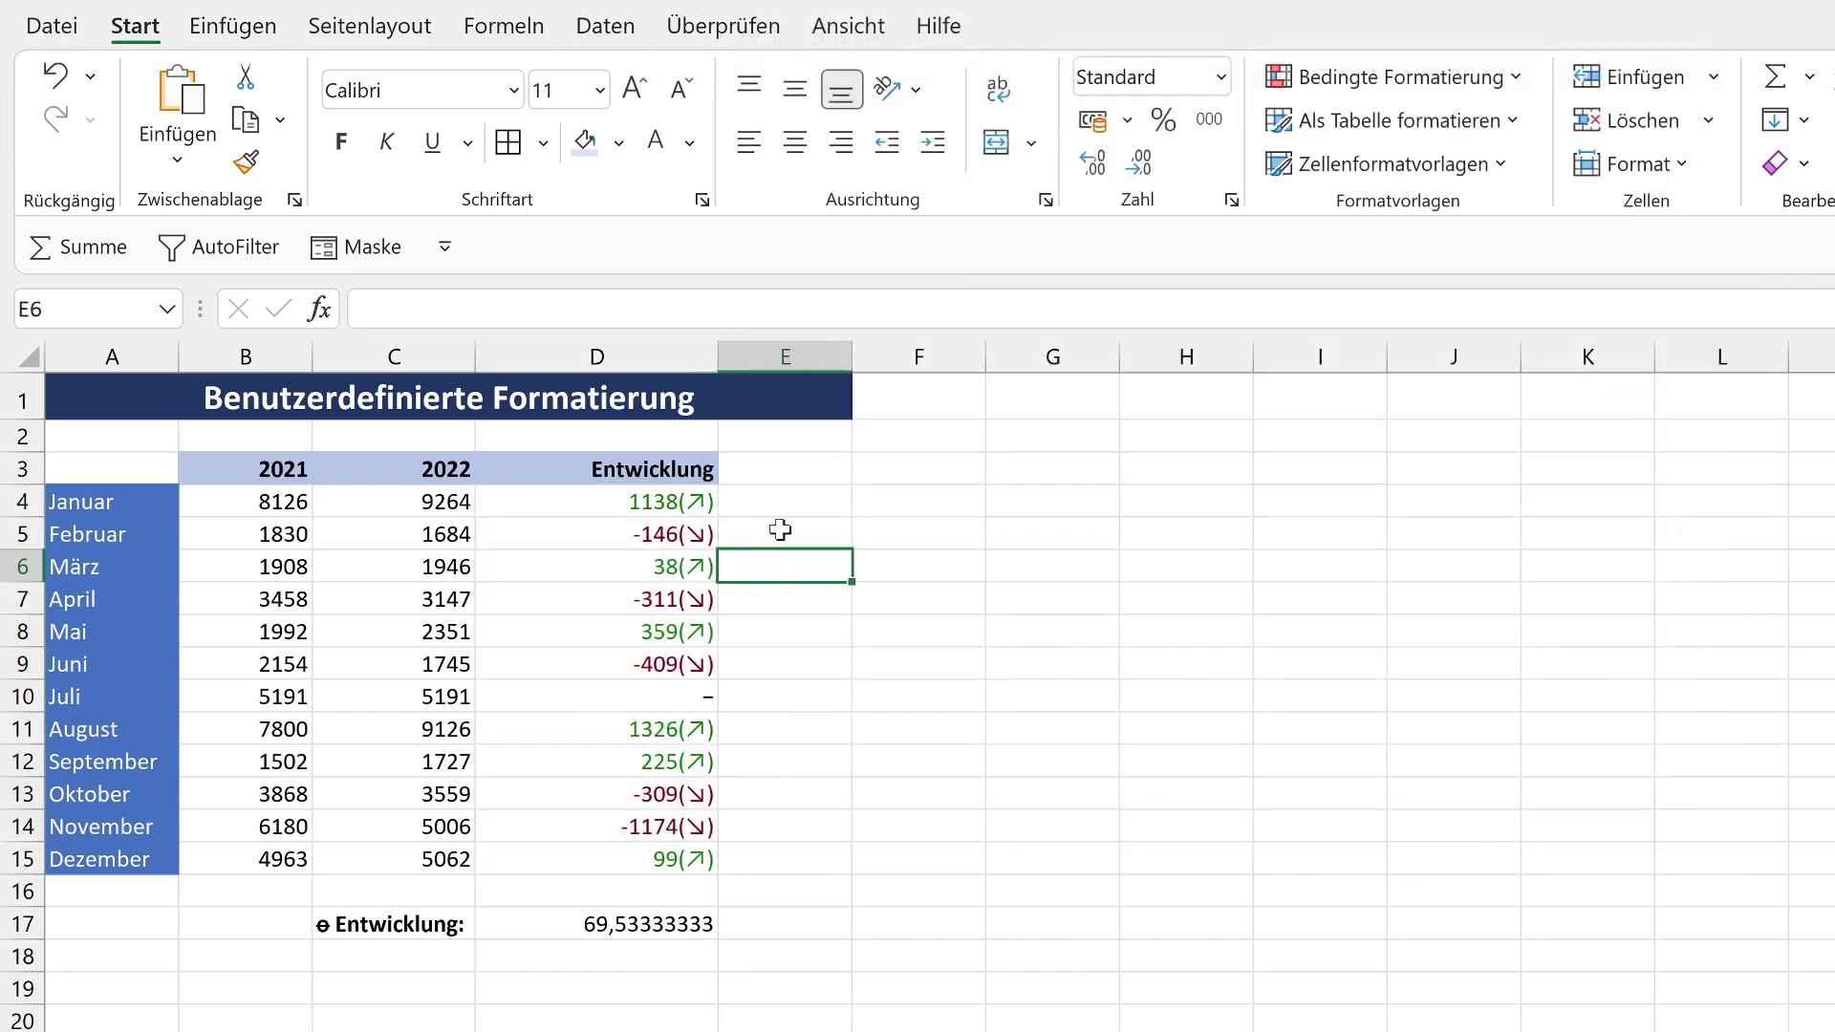